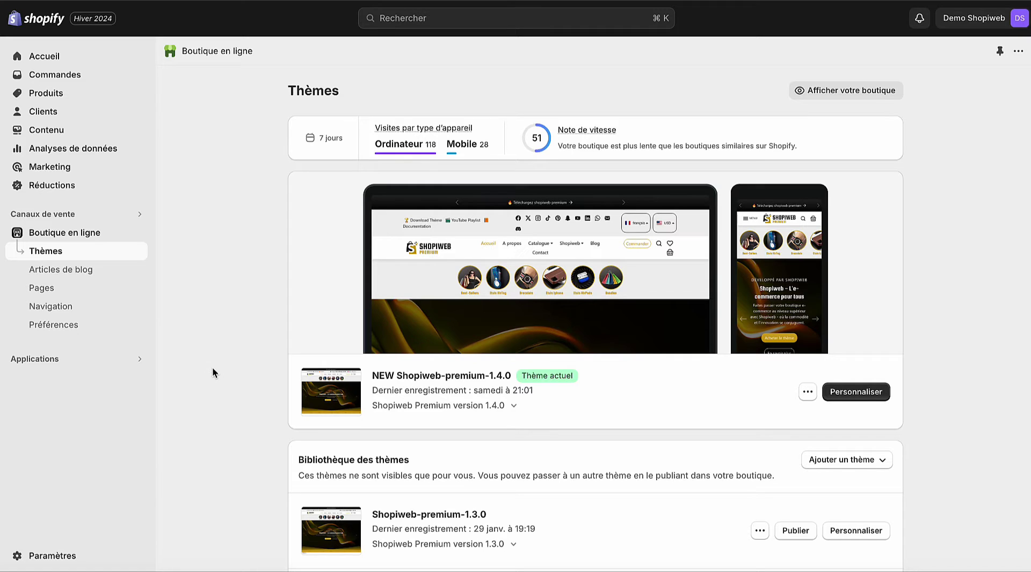
# Review the store's product list and the uploaded files in the content library.
pyautogui.click(66, 94)
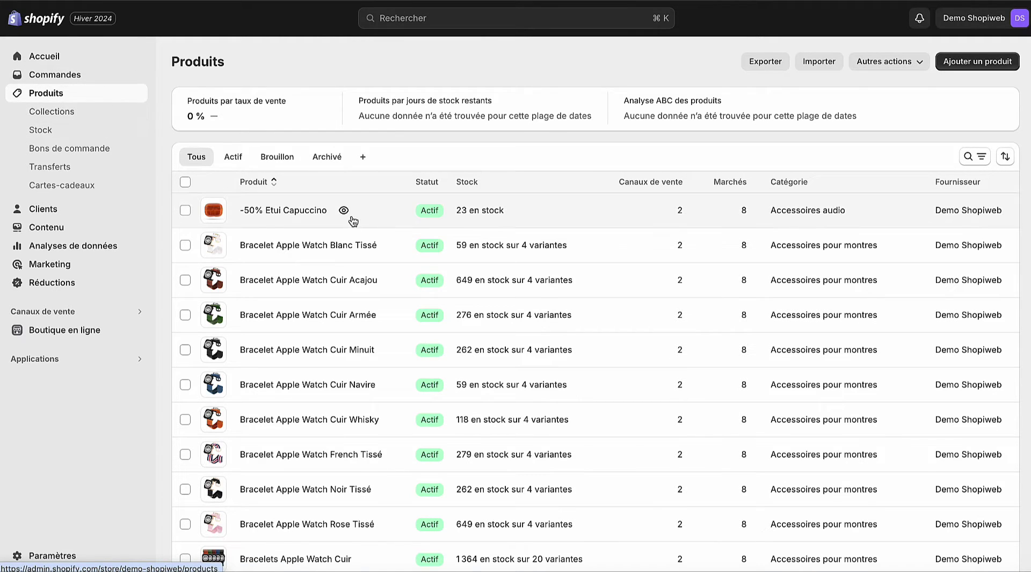
pyautogui.scroll(-1, 355, 226)
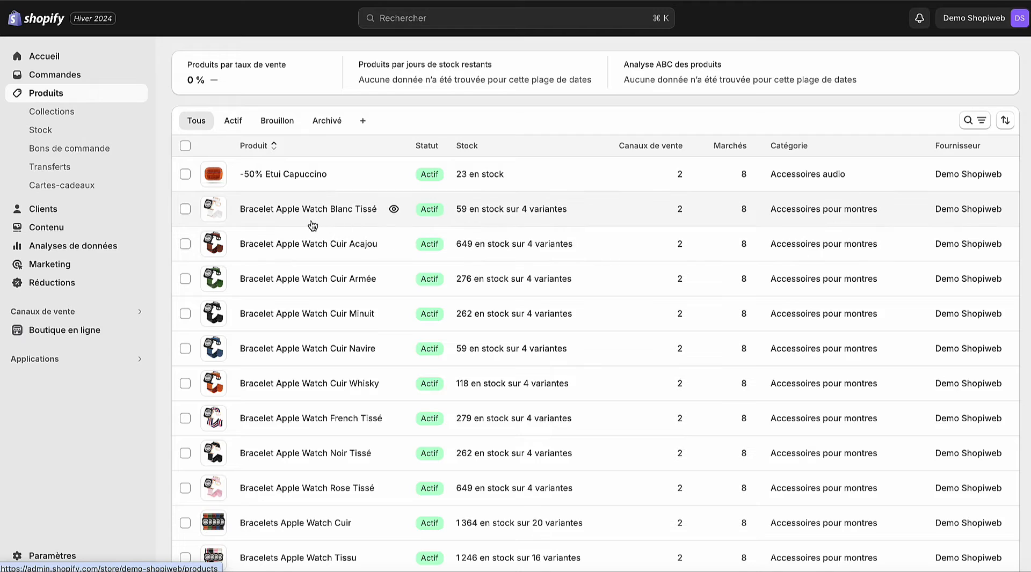
pyautogui.click(67, 228)
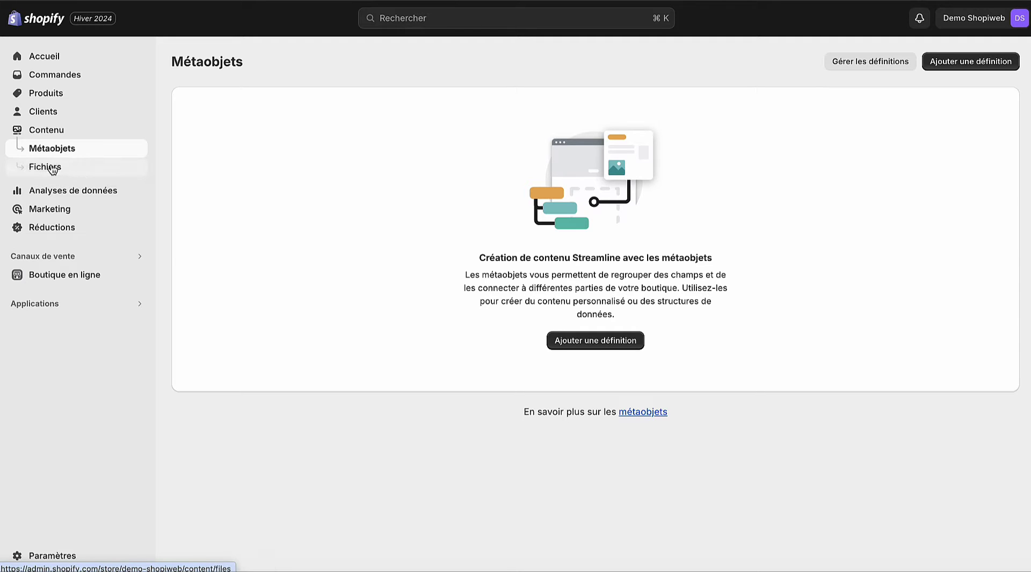
pyautogui.click(52, 168)
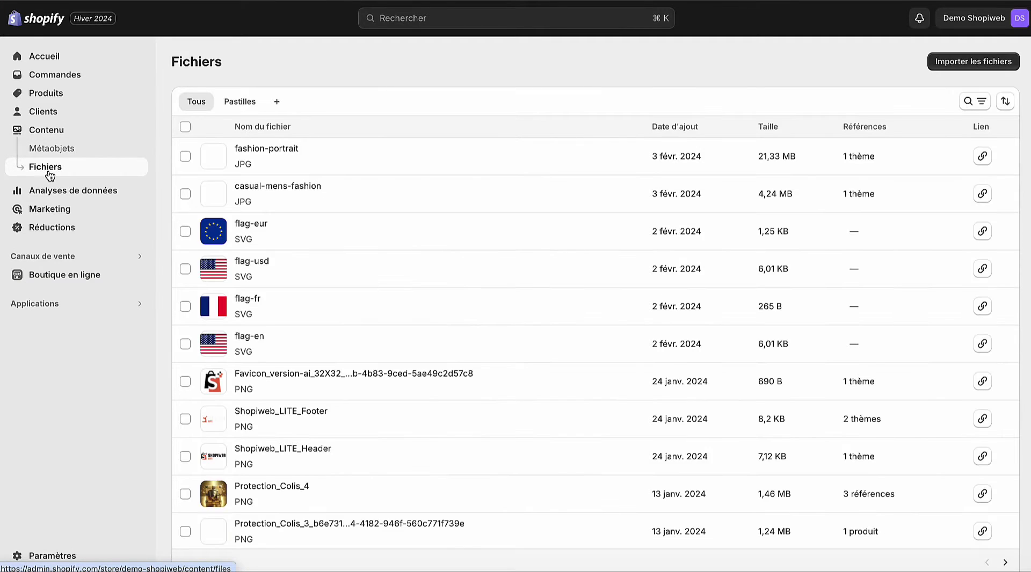
pyautogui.scroll(-5, 434, 266)
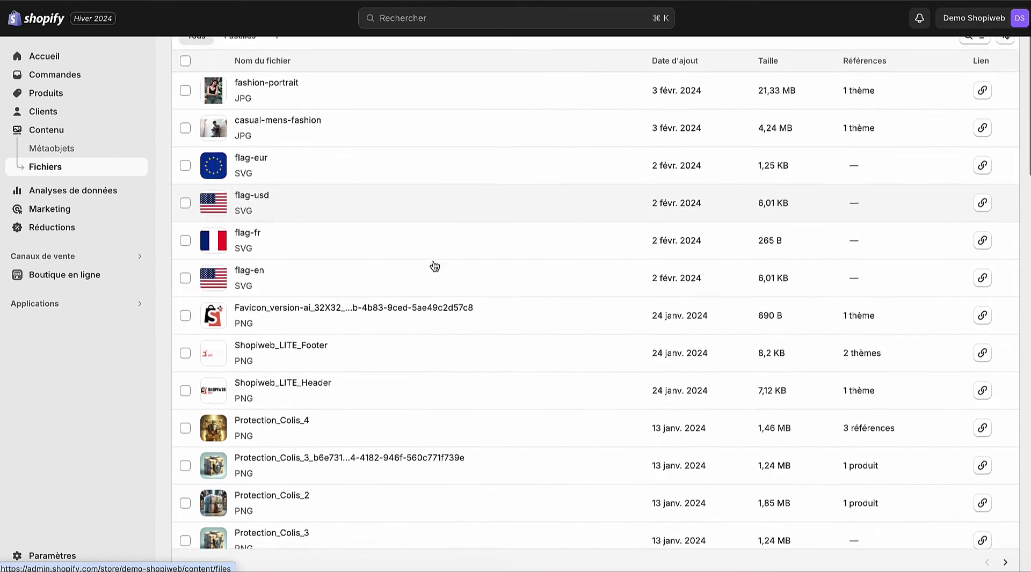
pyautogui.scroll(5, 434, 266)
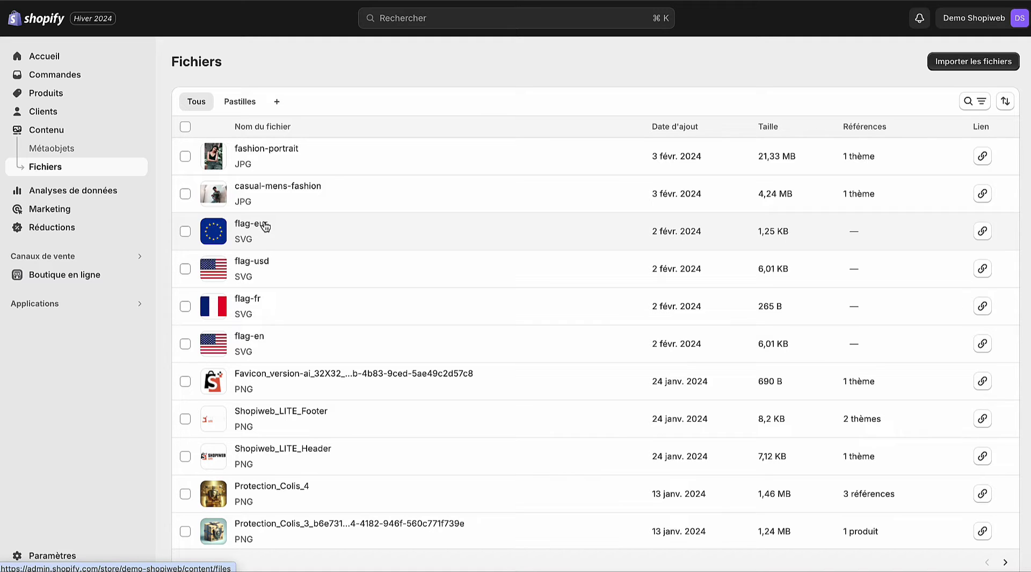
# Open the current theme NEW Shopiweb-premium-1.4.0 for customization and view the top of its home page.
pyautogui.click(81, 274)
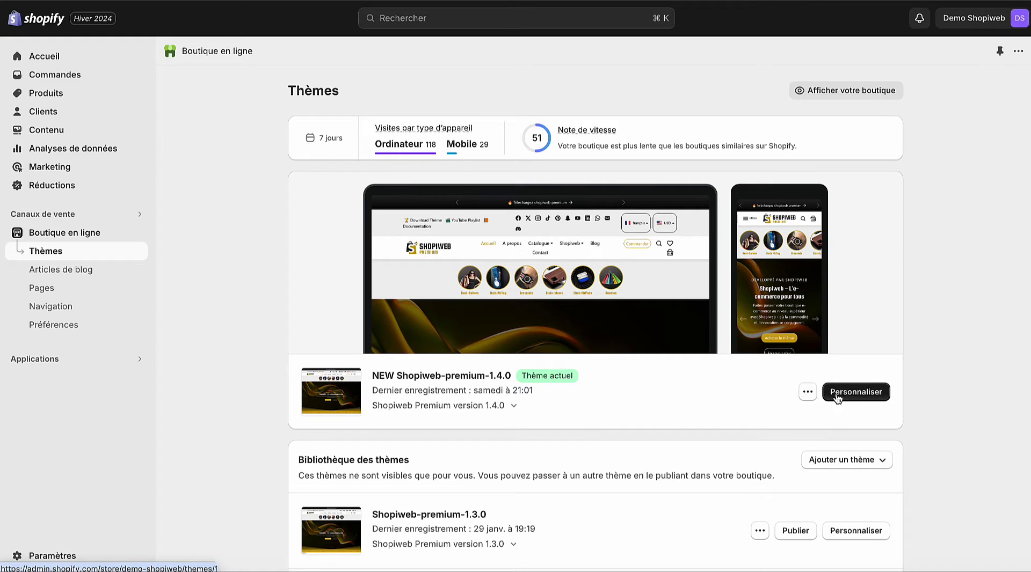
pyautogui.click(871, 396)
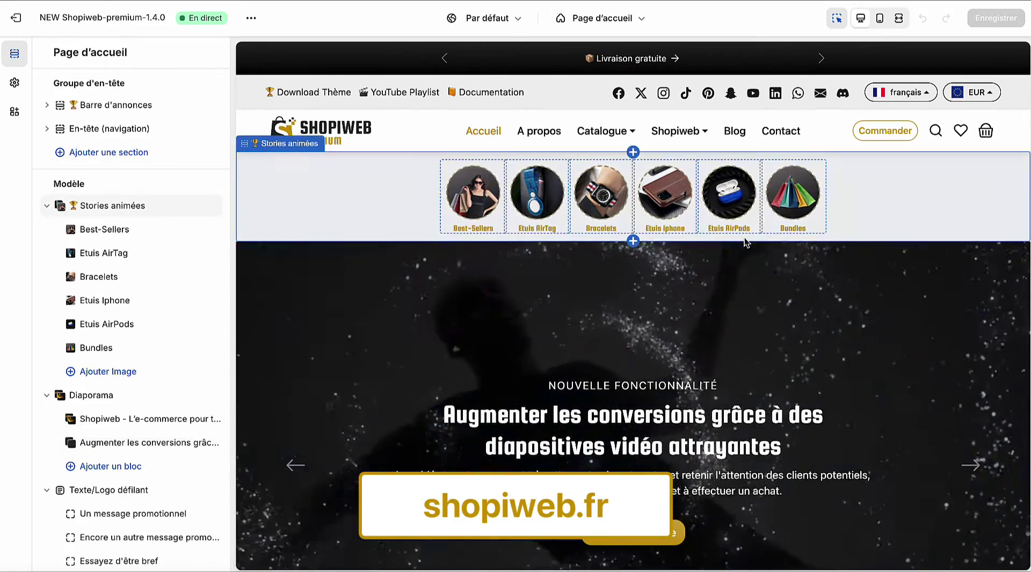
pyautogui.scroll(-7, 468, 251)
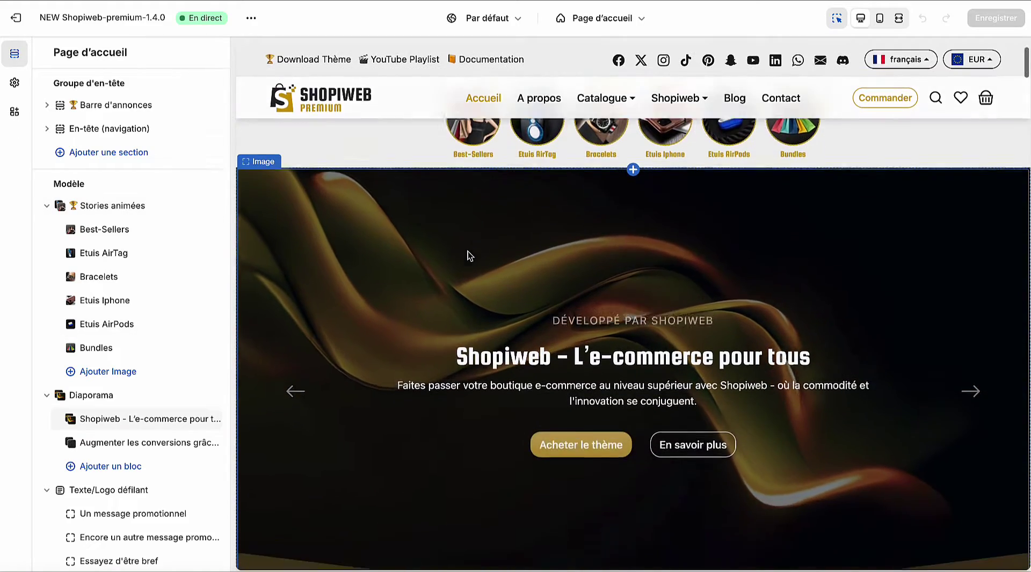
pyautogui.scroll(7, 481, 255)
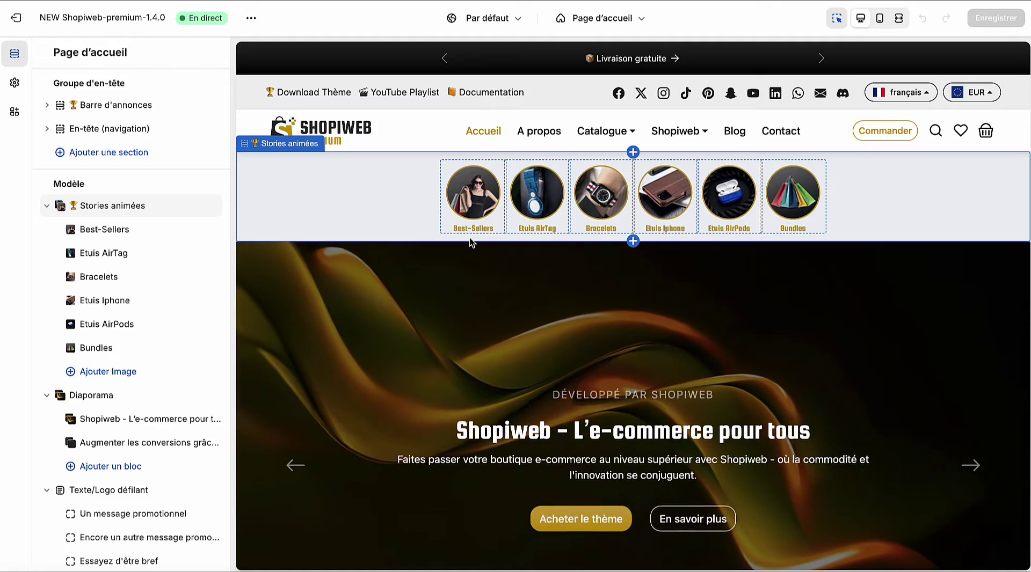
# Examine the home page preview from the slideshow through the rich text, collection list and testimonials to the parallax image.
pyautogui.scroll(-10, 504, 327)
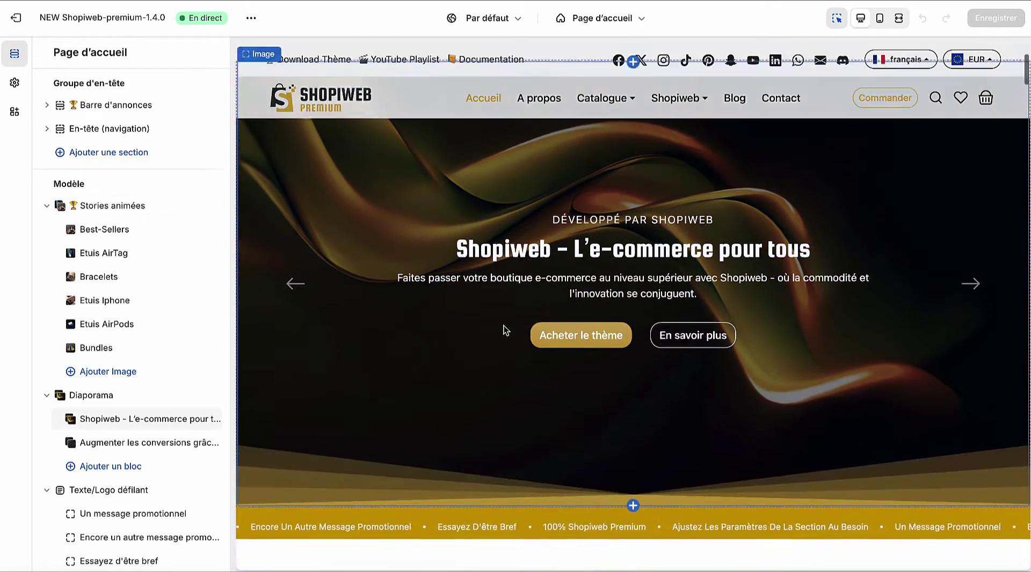
pyautogui.scroll(-12, 504, 329)
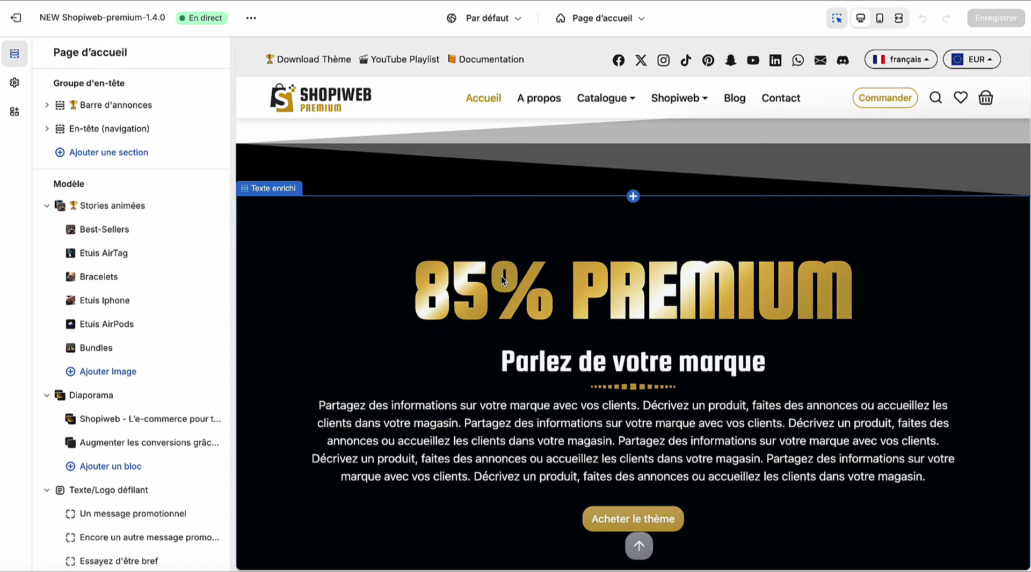
pyautogui.scroll(-8, 501, 278)
pyautogui.scroll(-1, 501, 275)
pyautogui.scroll(2, 324, 114)
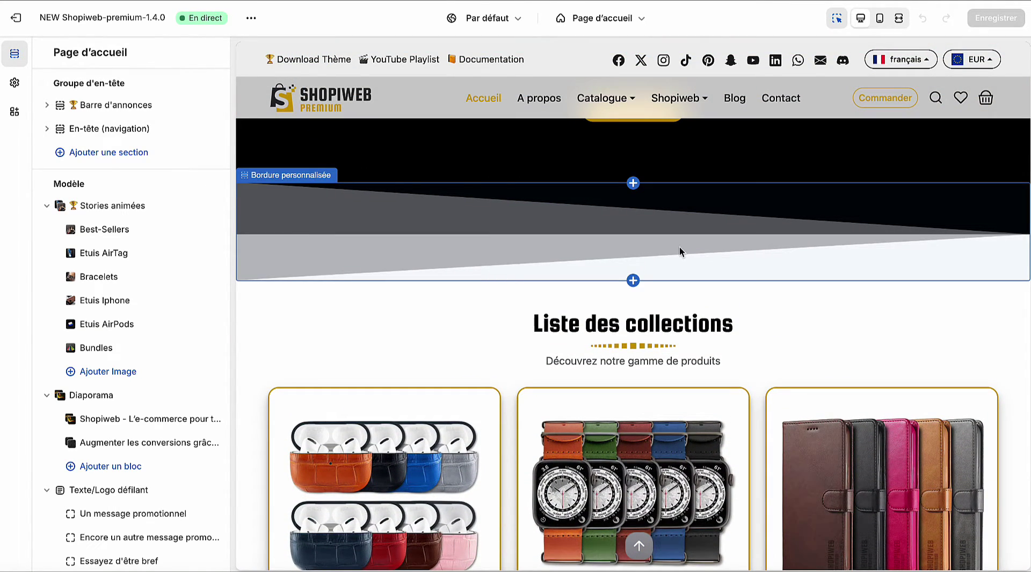
pyautogui.scroll(-4, 671, 244)
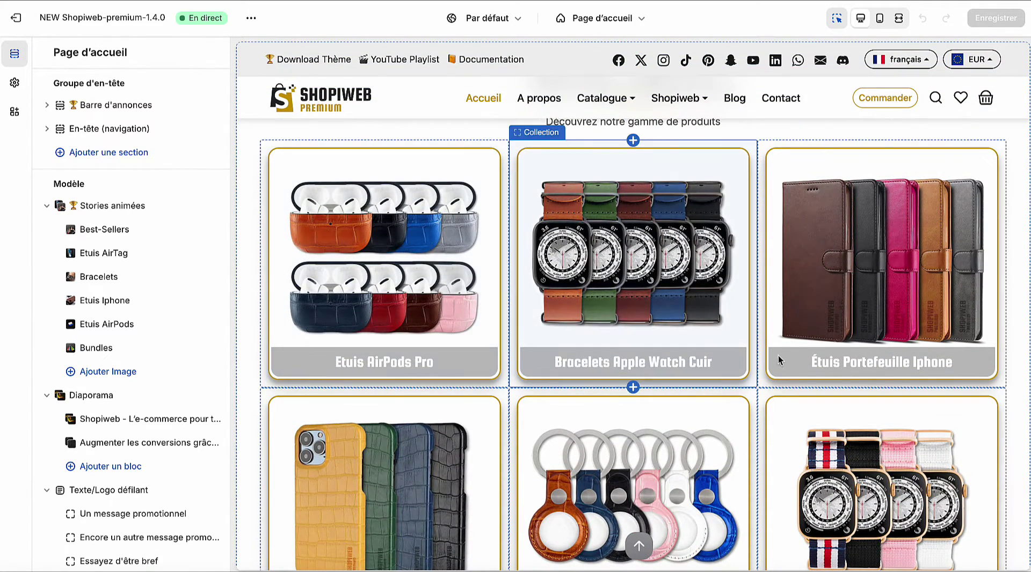
pyautogui.scroll(-7, 786, 362)
pyautogui.scroll(-2, 784, 358)
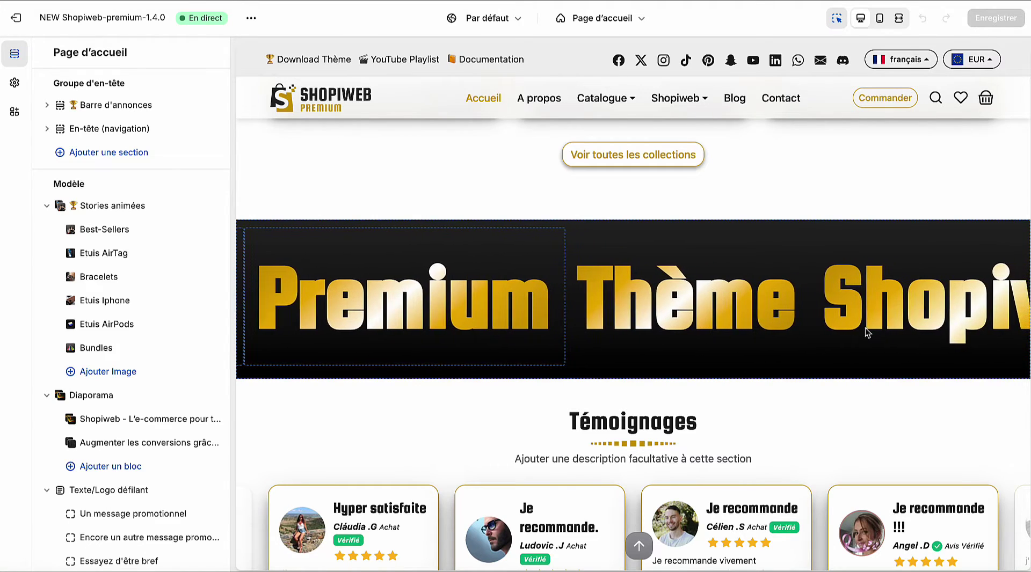
pyautogui.scroll(-1, 800, 356)
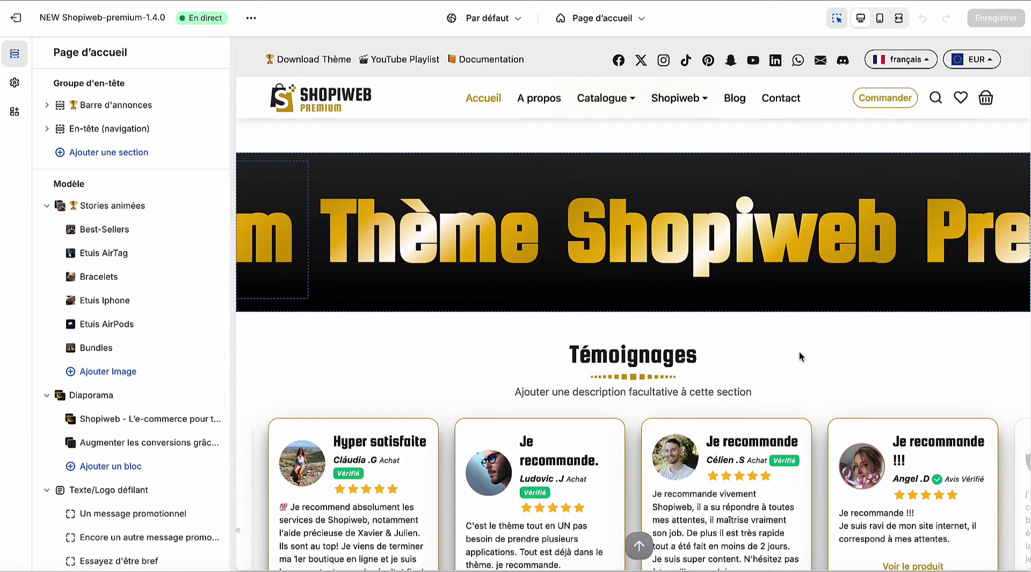
pyautogui.scroll(-1, 762, 340)
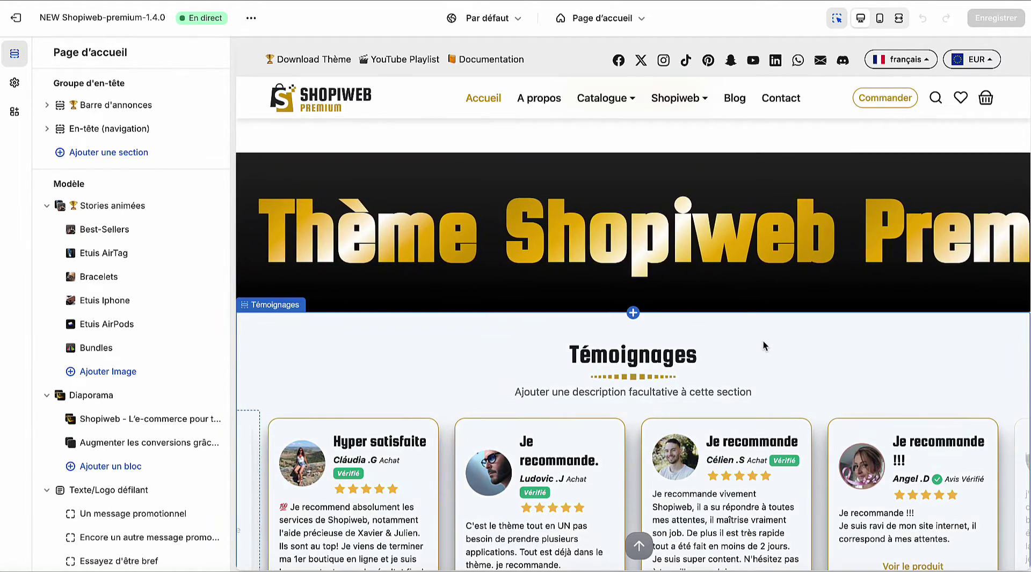
pyautogui.scroll(-8, 773, 343)
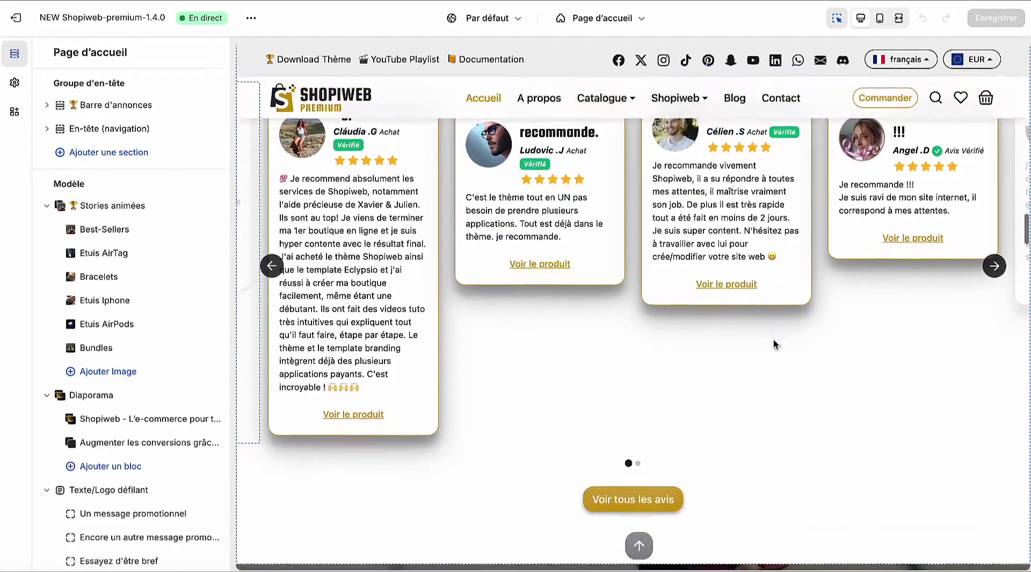
pyautogui.scroll(-3, 805, 342)
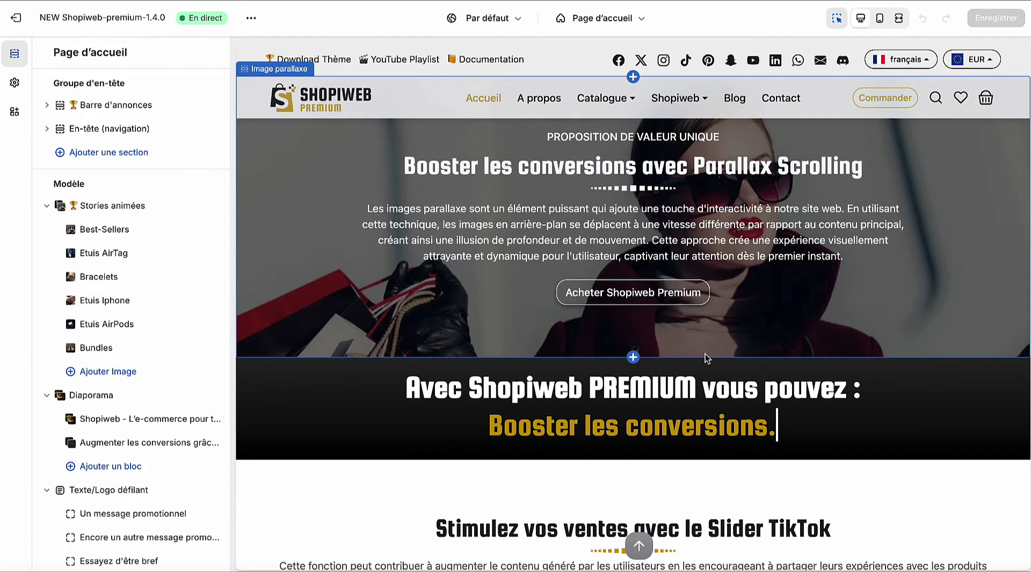
# Open the settings of the Texte dynamique section below the parallax image.
pyautogui.scroll(-2, 704, 354)
pyautogui.click(762, 333)
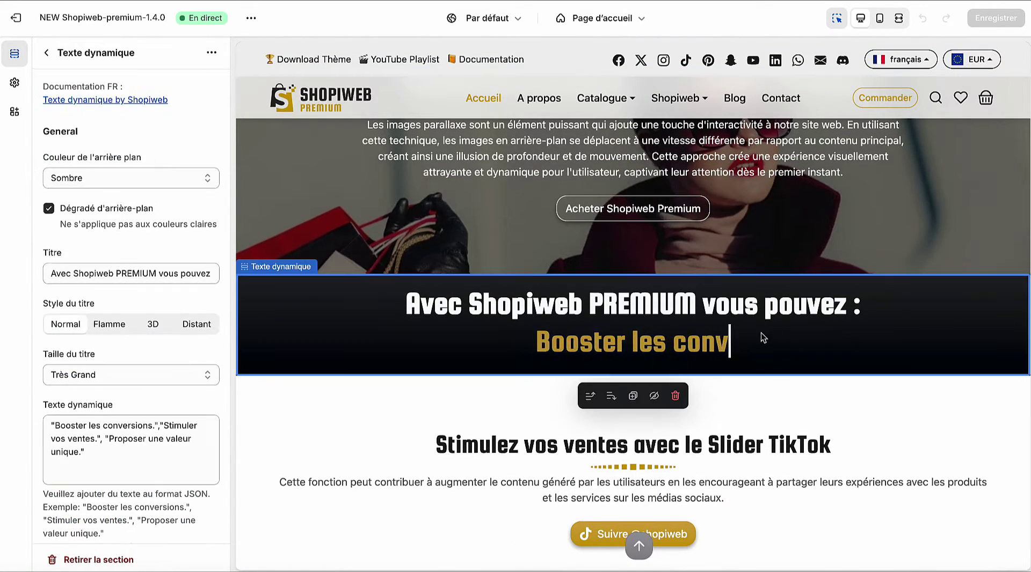
pyautogui.scroll(-1, 735, 322)
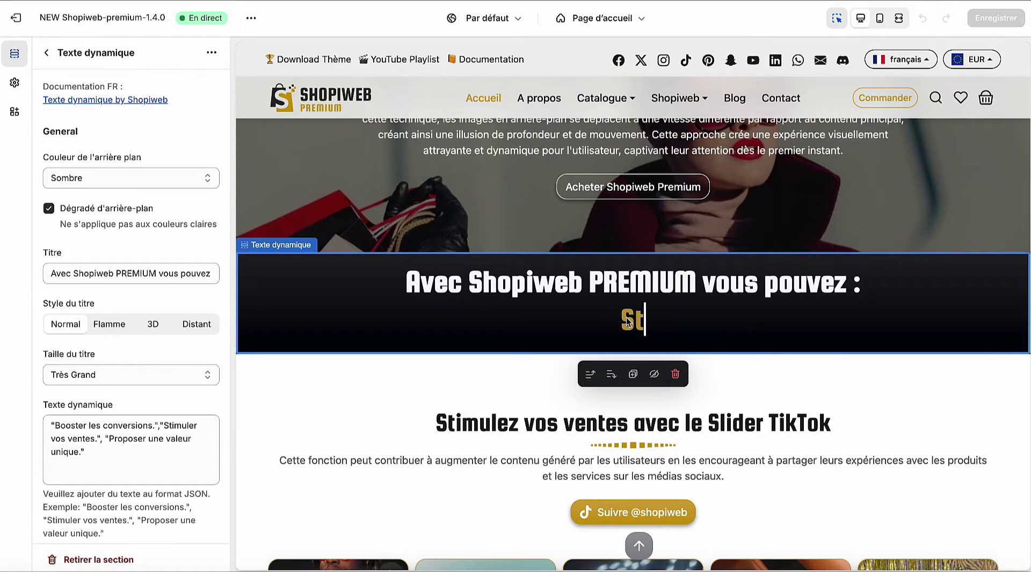
# View the TikTok Galerie section's settings and the Image avec texte section in the preview, and return to the home page's section list.
pyautogui.scroll(-6, 701, 283)
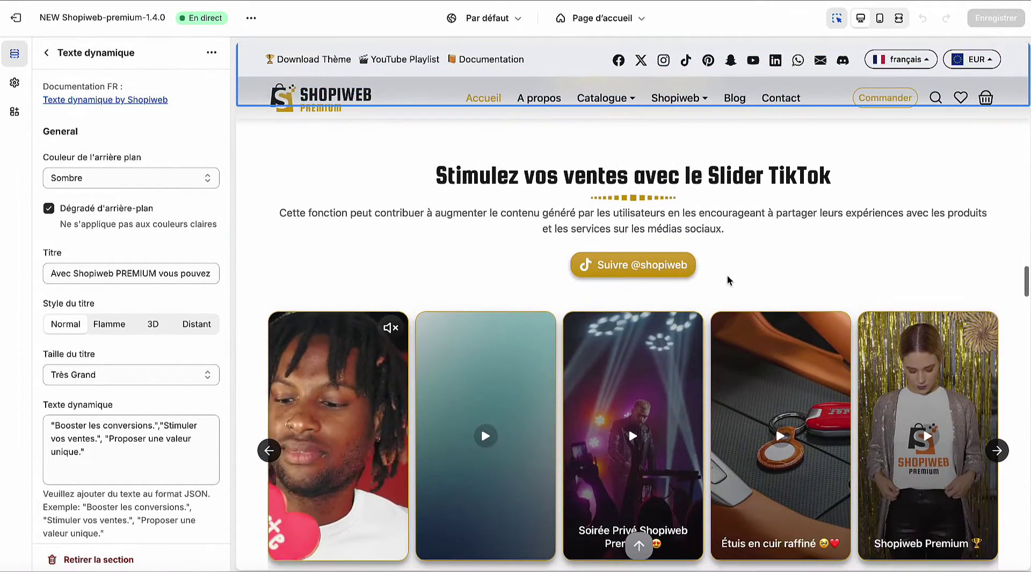
pyautogui.click(765, 281)
pyautogui.scroll(-6, 766, 280)
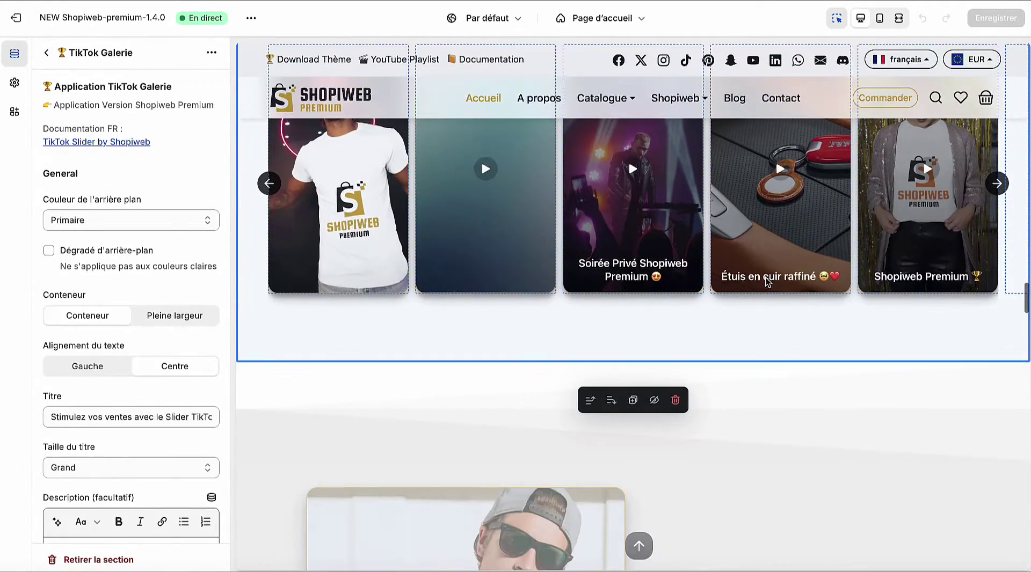
pyautogui.scroll(-7, 767, 281)
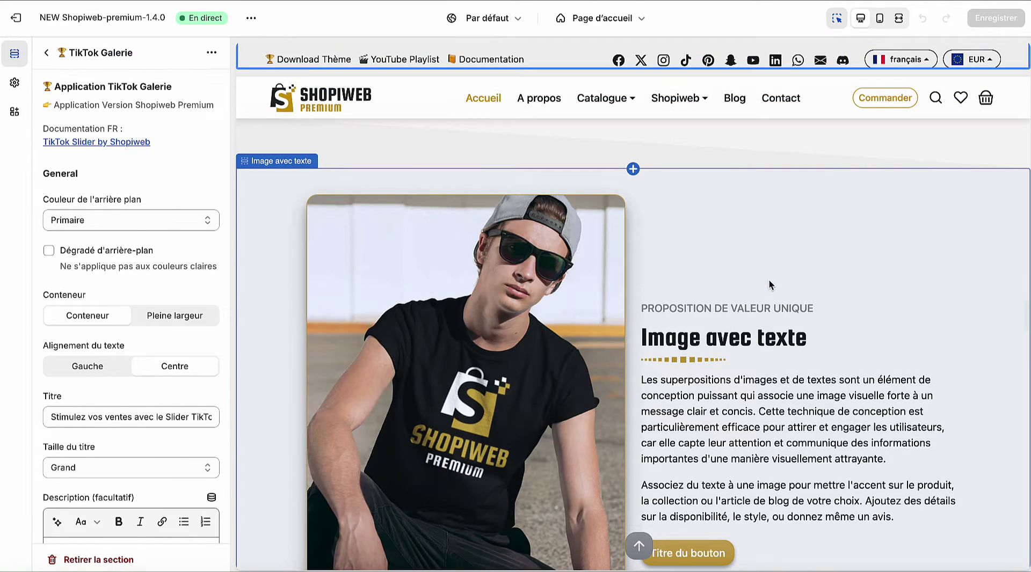
pyautogui.click(49, 54)
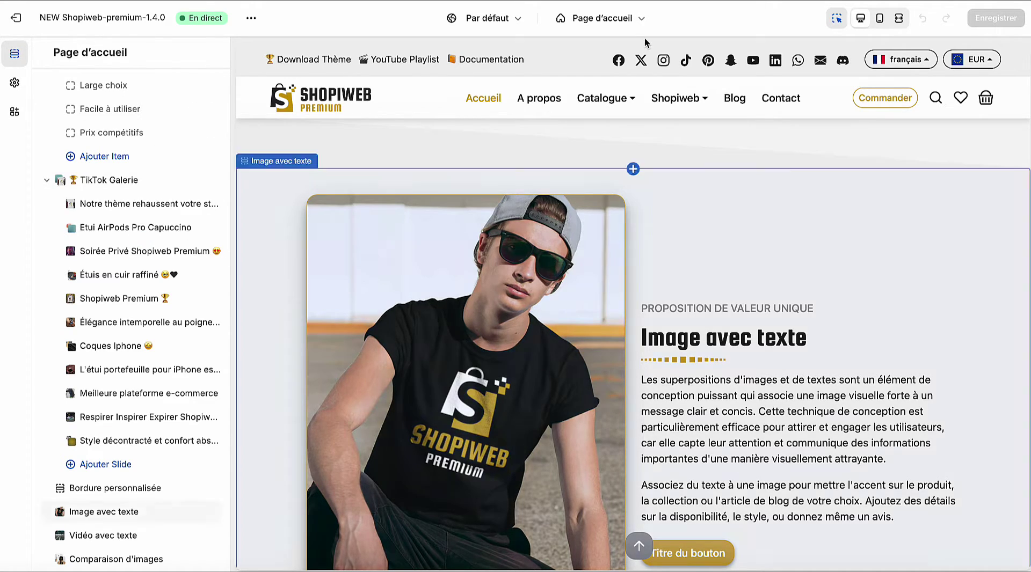
# Check the list of available page templates and expand Écosystème du thème in the theme settings.
pyautogui.click(623, 18)
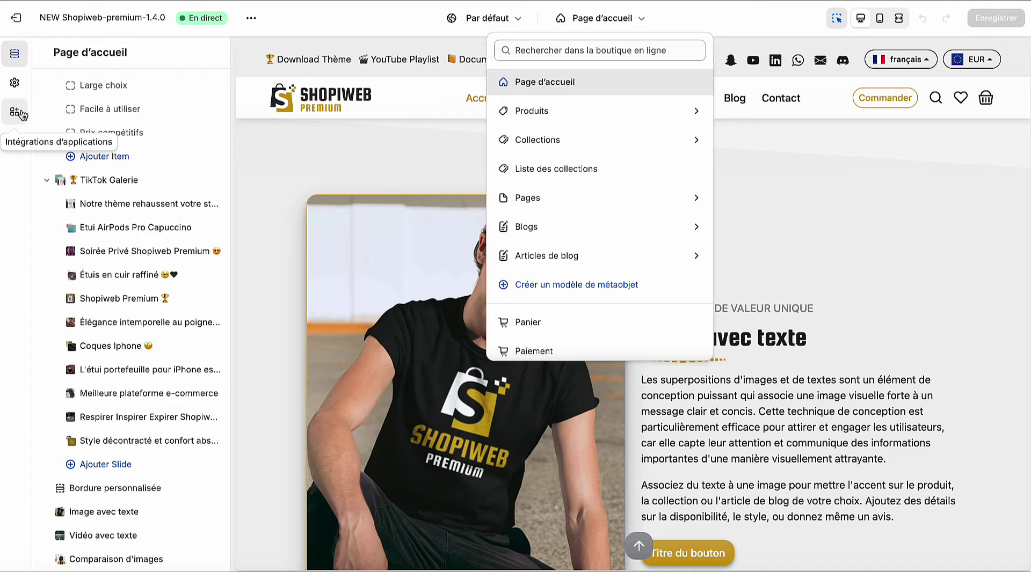
pyautogui.click(16, 83)
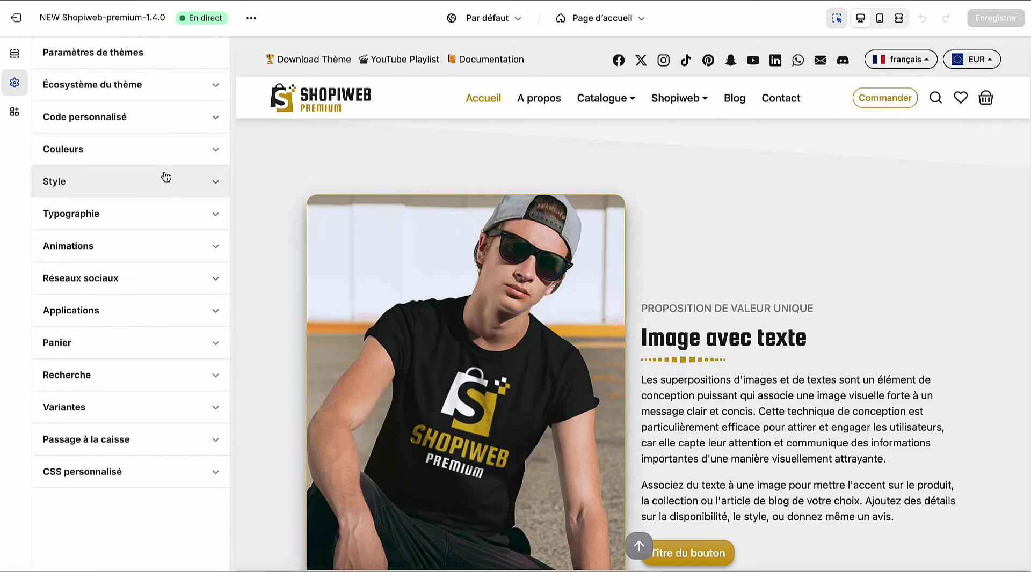
pyautogui.click(217, 86)
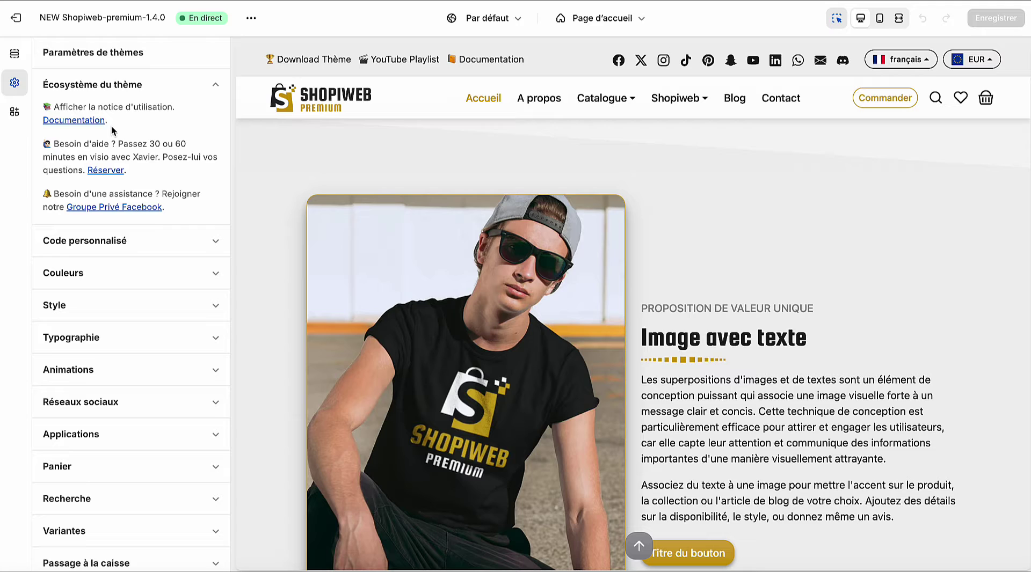
# Open the theme's documentation, read through its welcome page and switch back to the theme editor.
pyautogui.click(83, 119)
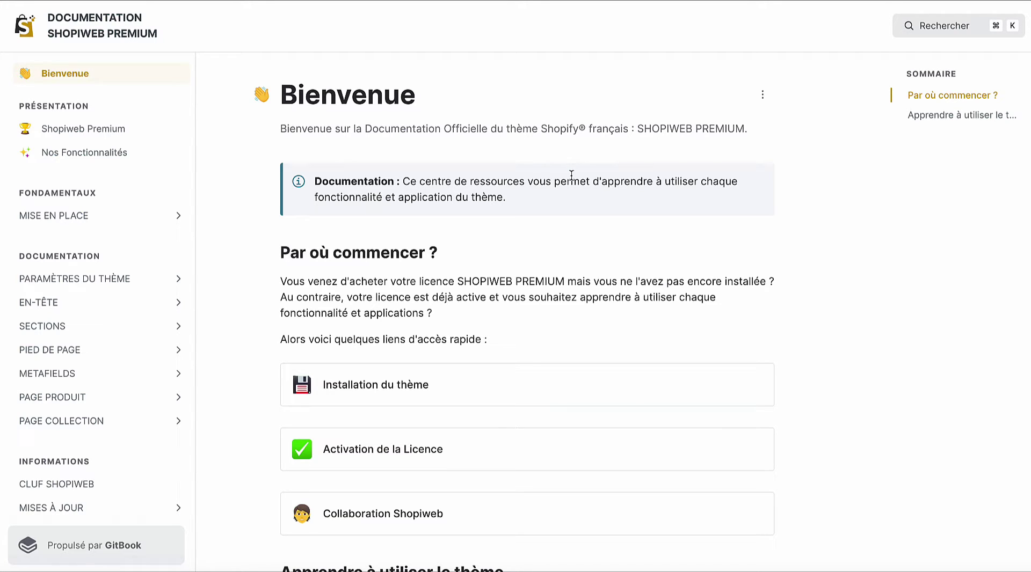
pyautogui.scroll(-3, 522, 183)
pyautogui.scroll(2, 523, 184)
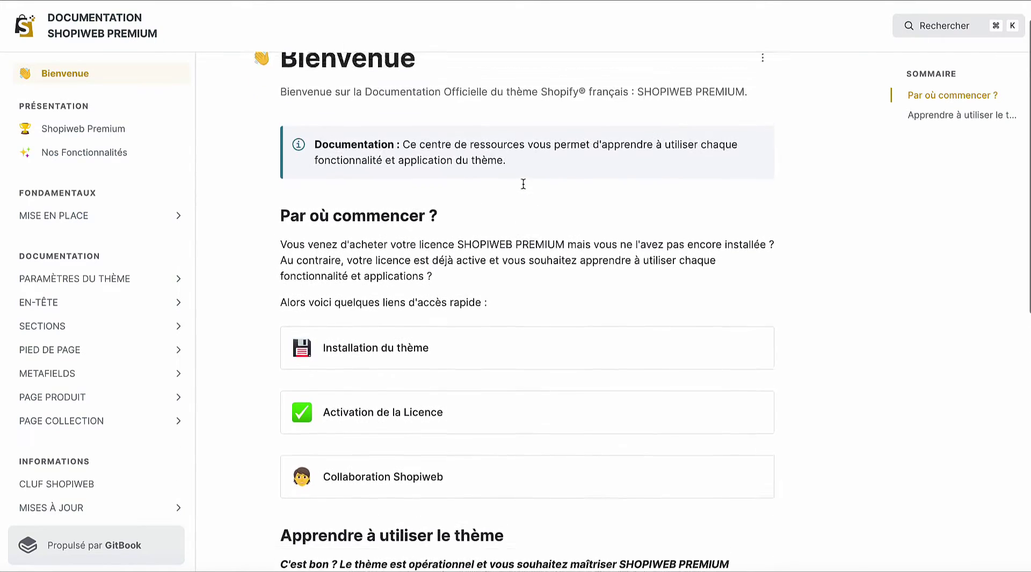
pyautogui.scroll(2, 523, 183)
pyautogui.scroll(-1, 507, 223)
pyautogui.scroll(1, 506, 224)
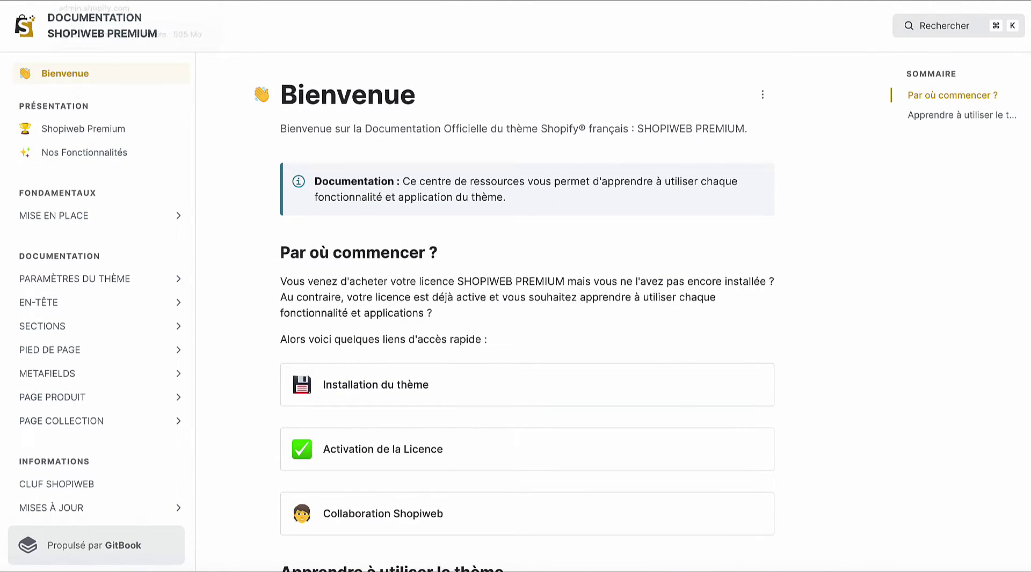
pyautogui.click(108, 1)
# Expand the Couleurs group in the theme settings and review its main, intermediate, default, price and alert colours.
pyautogui.scroll(-1, 172, 266)
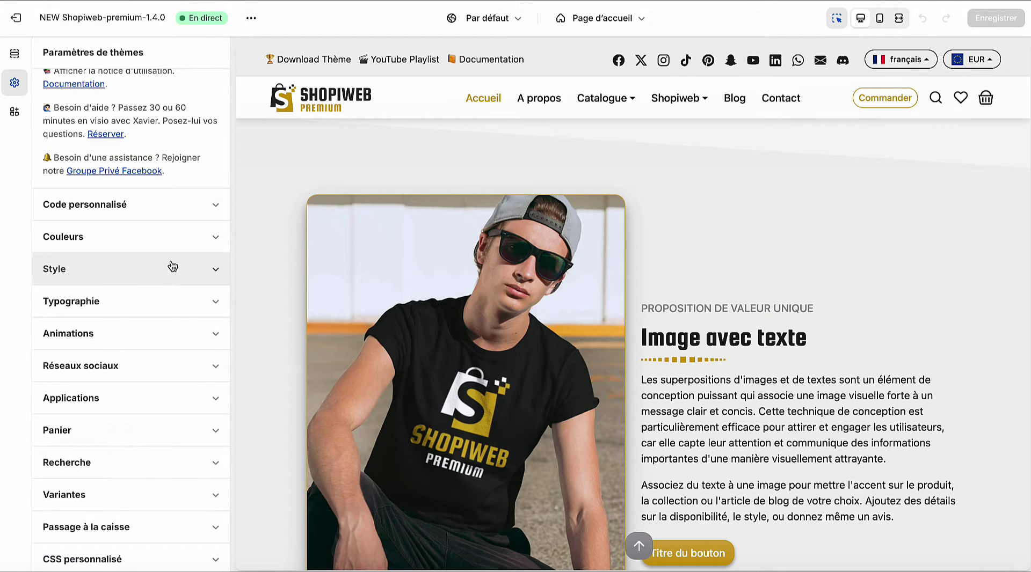
pyautogui.click(216, 241)
pyautogui.scroll(-1, 175, 222)
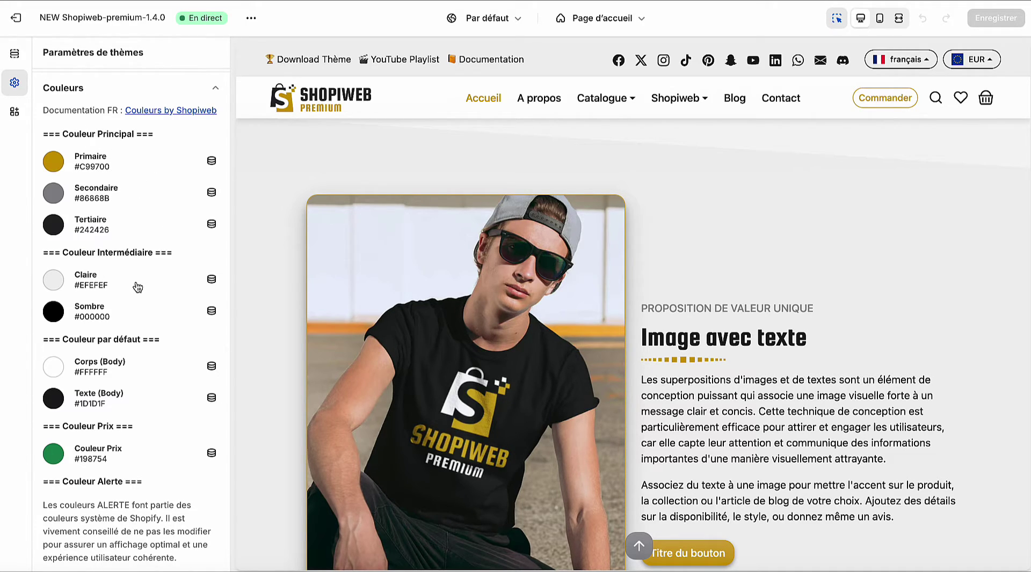
pyautogui.scroll(-2, 134, 290)
pyautogui.scroll(-4, 152, 306)
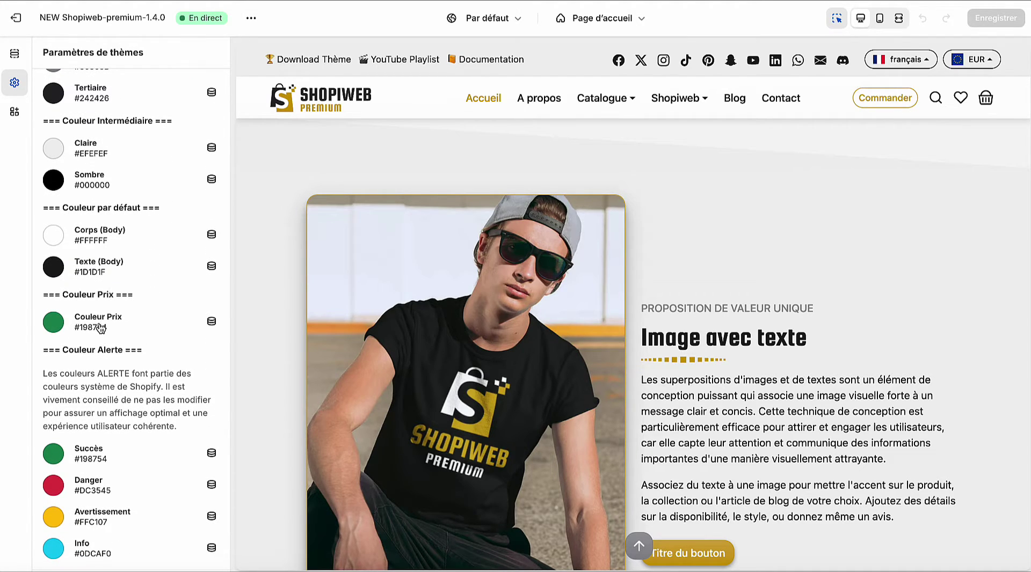
pyautogui.scroll(-5, 117, 371)
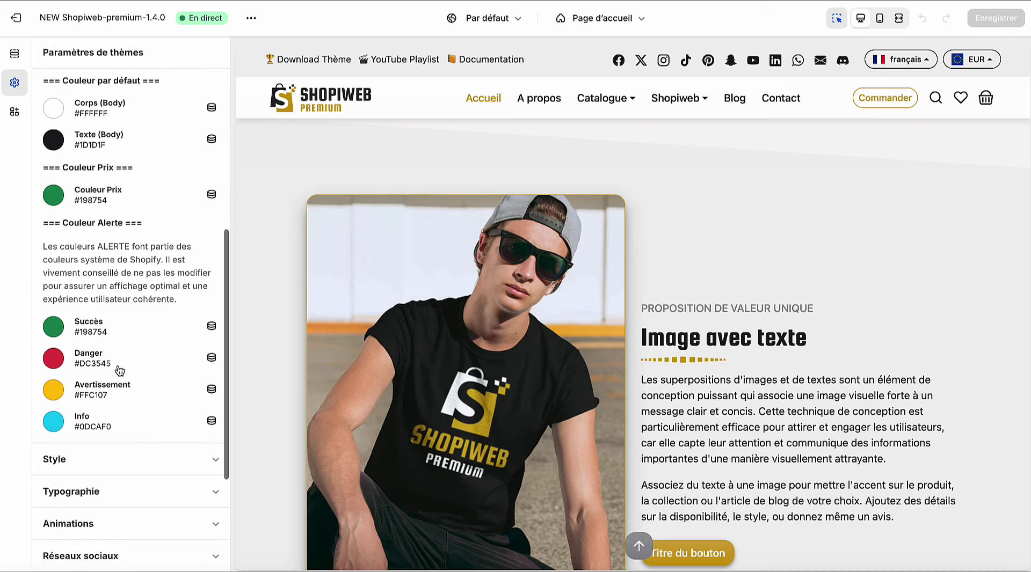
# Switch to the live storefront, add the Bracelet Apple Watch French Tissé in Acier Silver / 45 mm to the cart and examine the cart's success alert.
pyautogui.scroll(5, 119, 368)
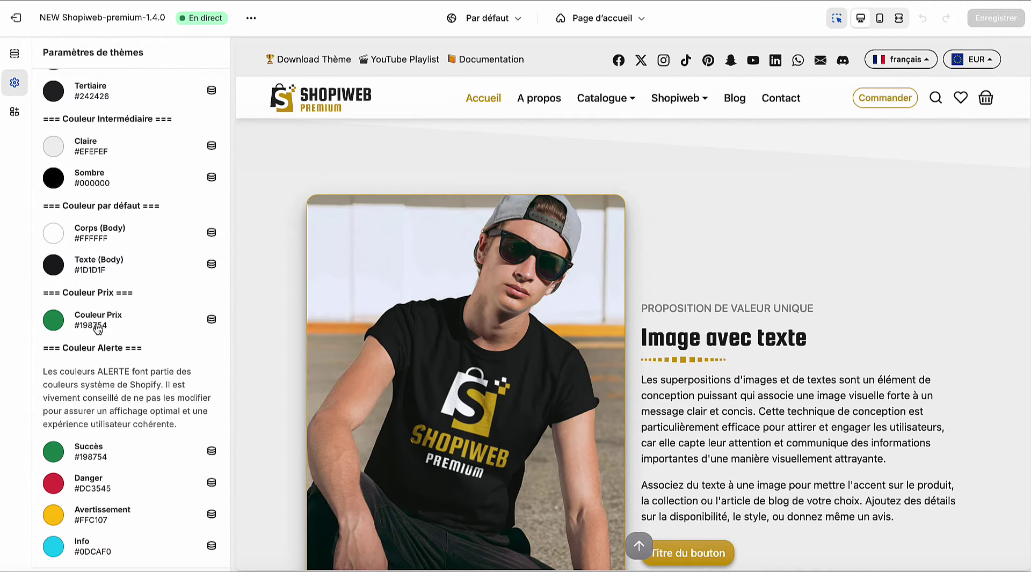
pyautogui.scroll(-3, 120, 333)
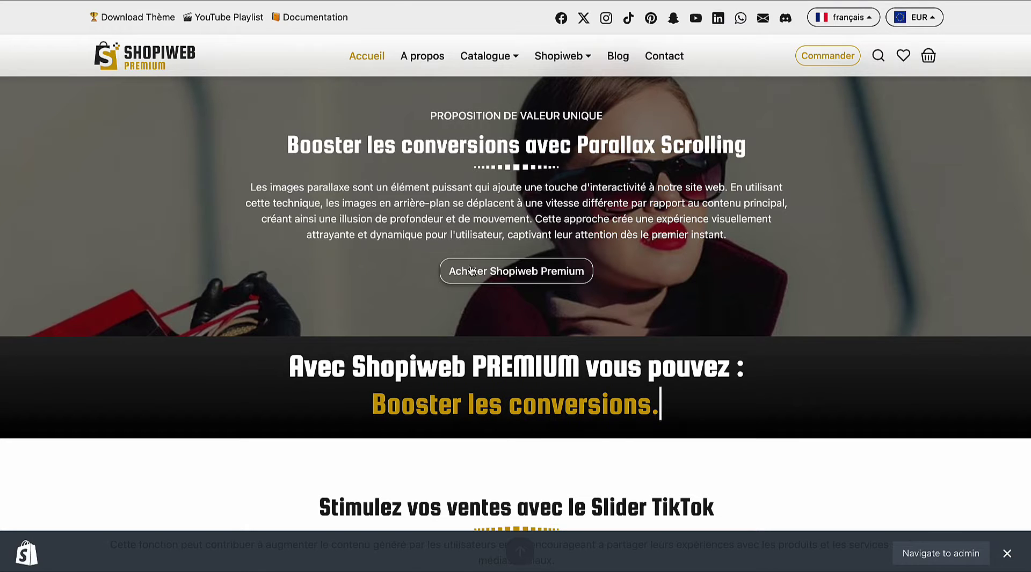
pyautogui.scroll(8, 527, 267)
pyautogui.scroll(10, 526, 260)
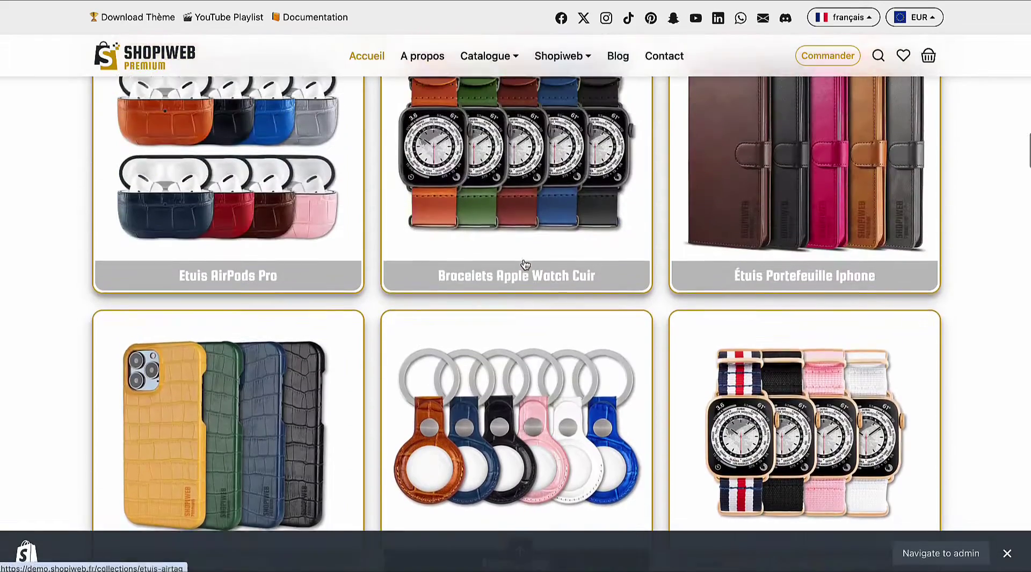
pyautogui.scroll(5, 523, 260)
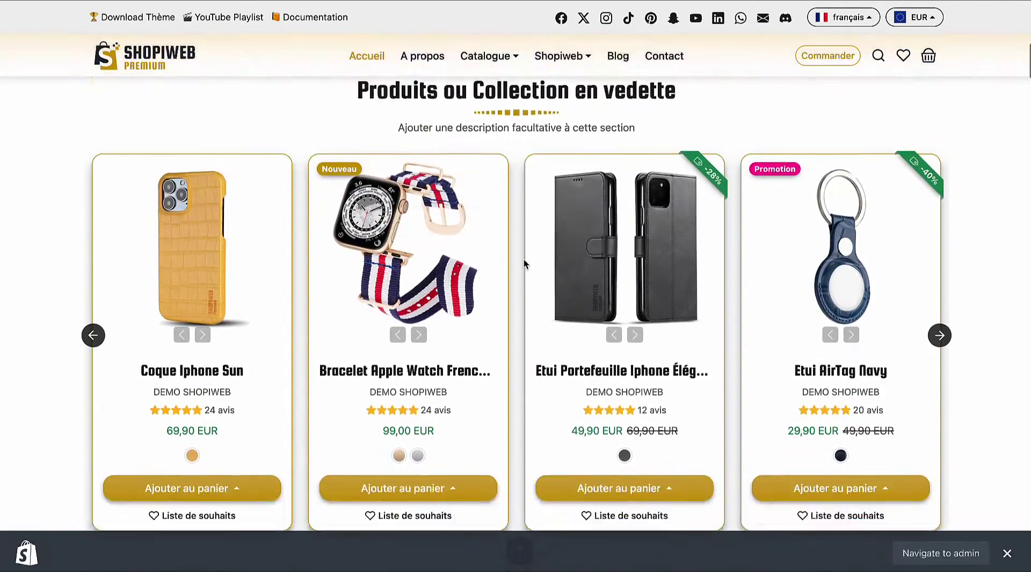
pyautogui.scroll(-3, 523, 260)
pyautogui.click(425, 357)
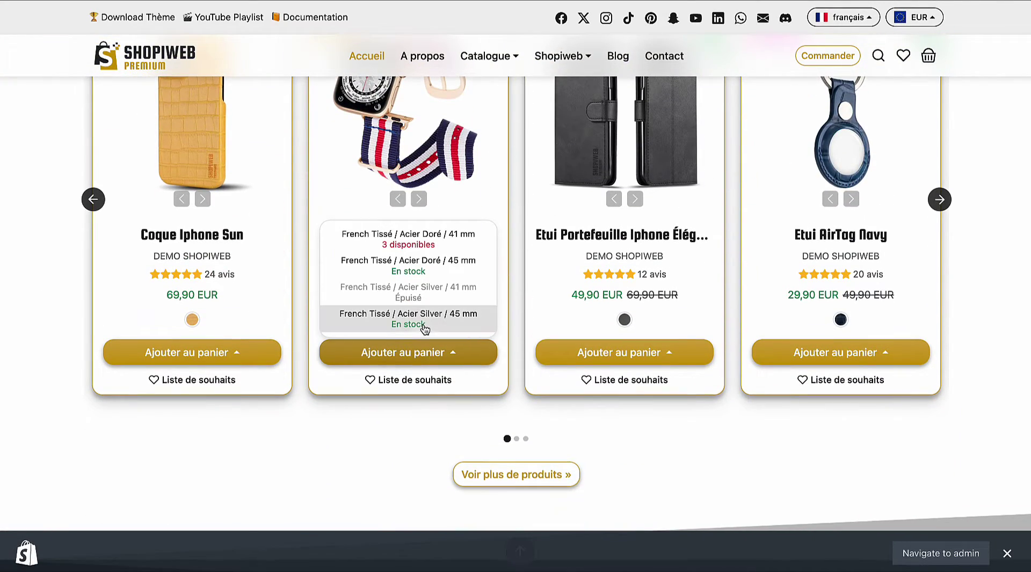
pyautogui.click(421, 323)
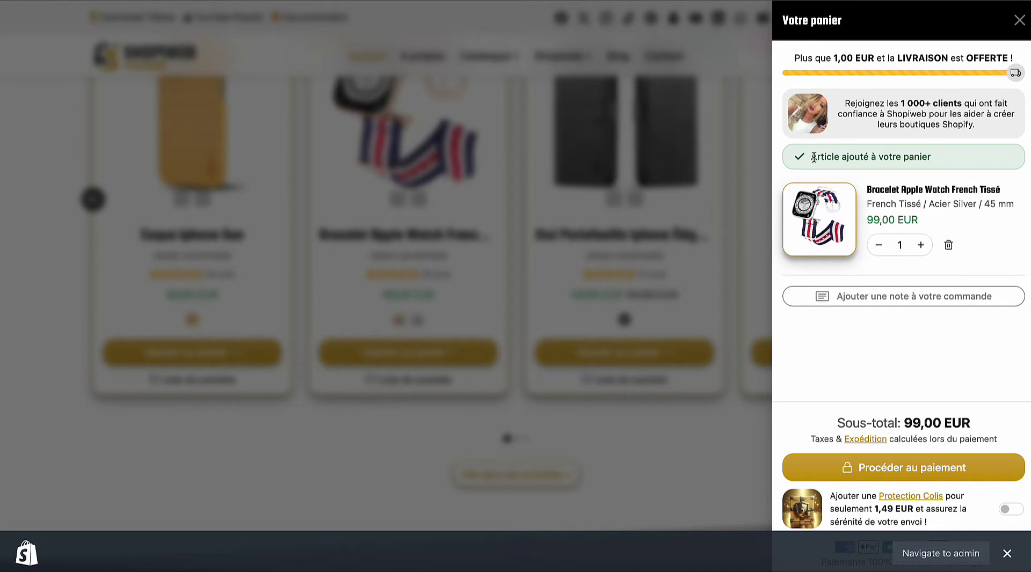
pyautogui.moveTo(812, 157); pyautogui.dragTo(958, 152)
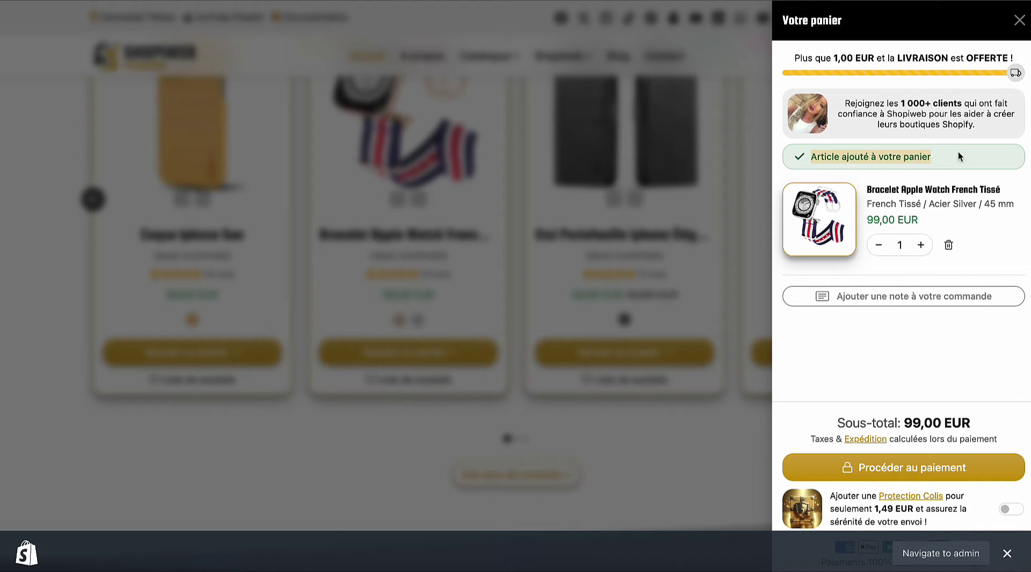
pyautogui.click(958, 157)
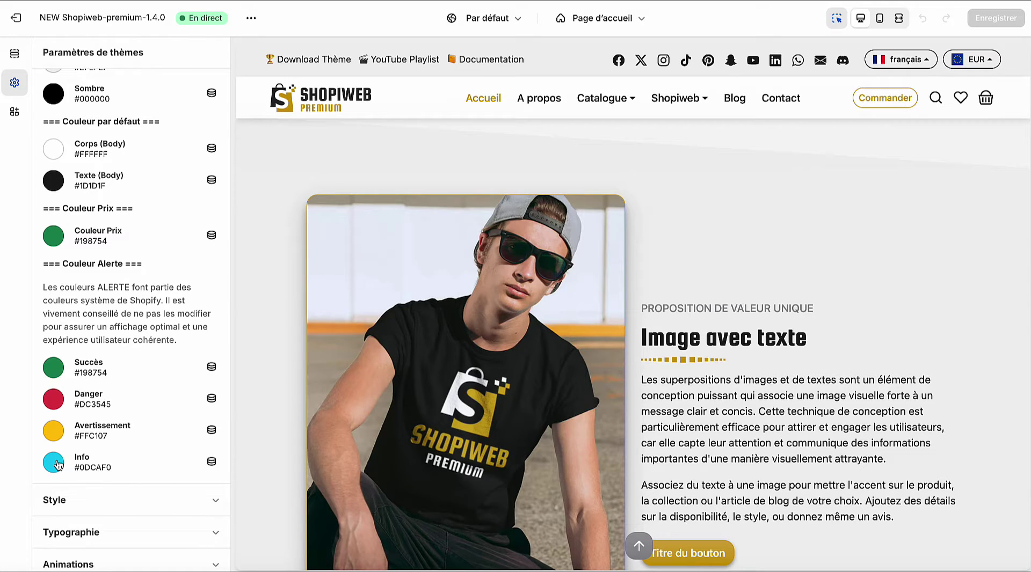
# Inspect the colour pickers of the Succès alert colour and Couleur Prix in the theme settings, closing each without changes.
pyautogui.click(58, 372)
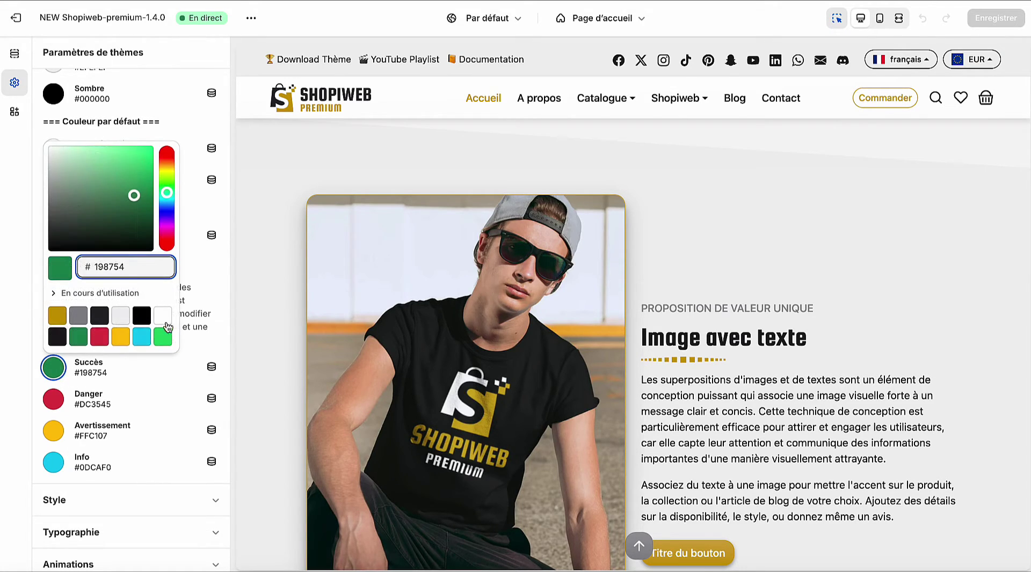
pyautogui.click(31, 348)
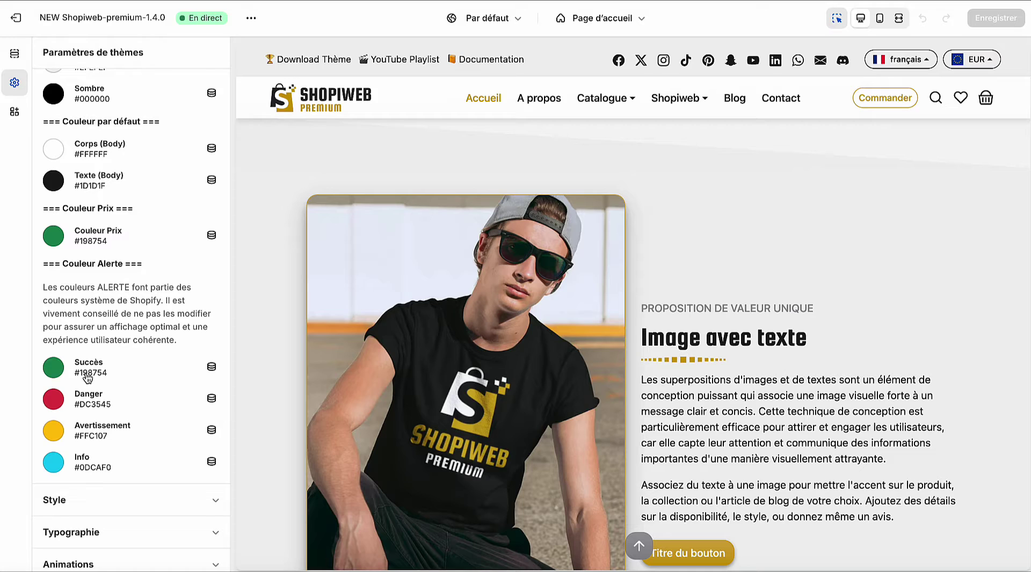
pyautogui.scroll(2, 111, 408)
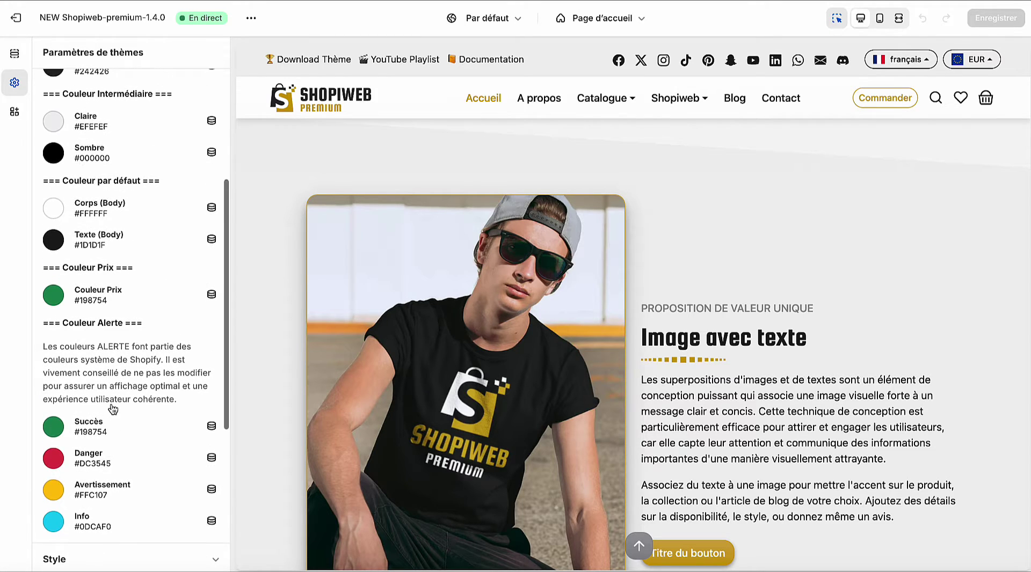
pyautogui.scroll(2, 114, 403)
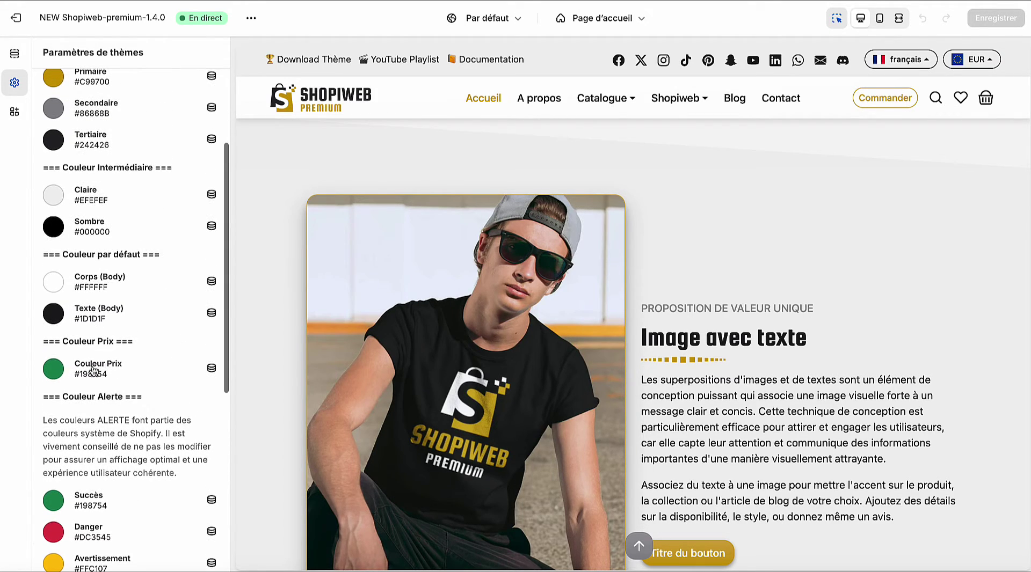
pyautogui.click(57, 370)
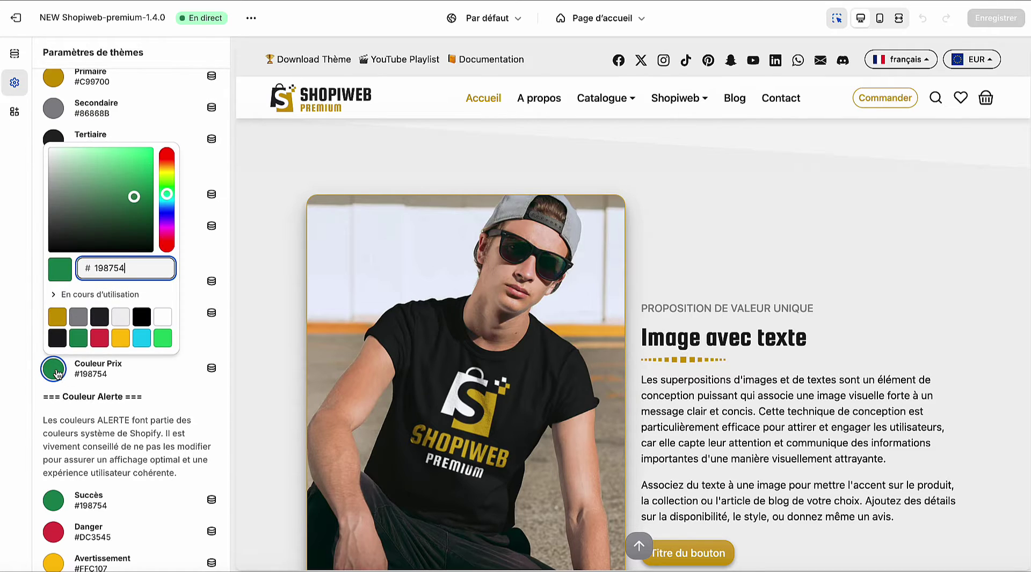
pyautogui.click(30, 378)
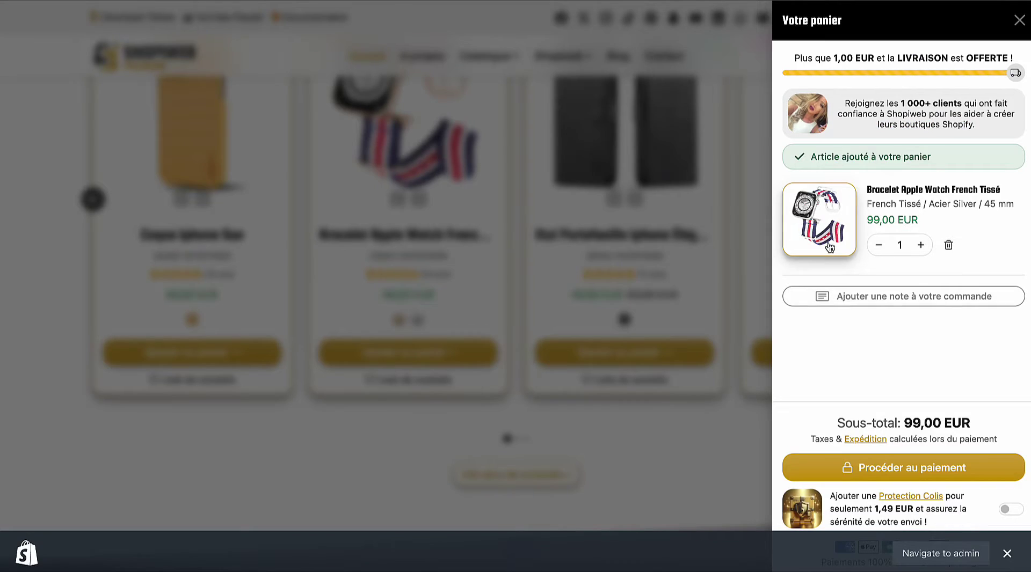
# Check the colour of the bracelet's price in the storefront cart and switch back to the theme editor.
pyautogui.moveTo(866, 220); pyautogui.dragTo(919, 223)
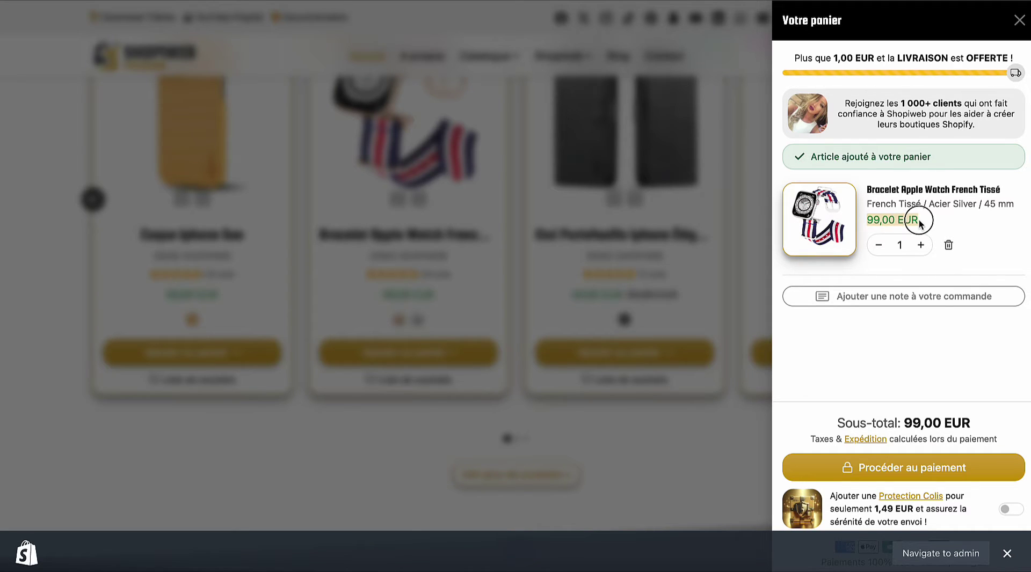
pyautogui.click(929, 222)
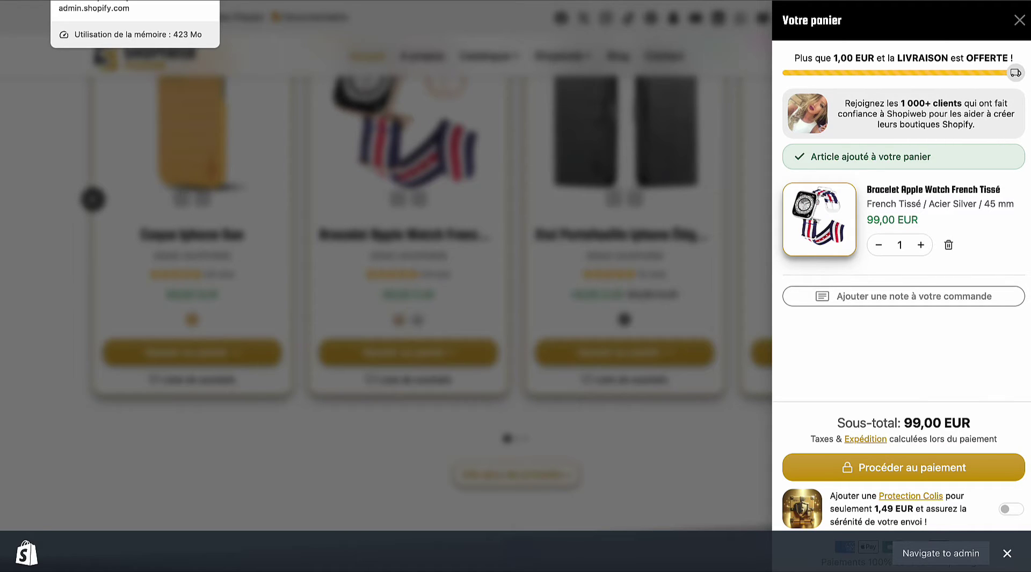
pyautogui.click(123, 1)
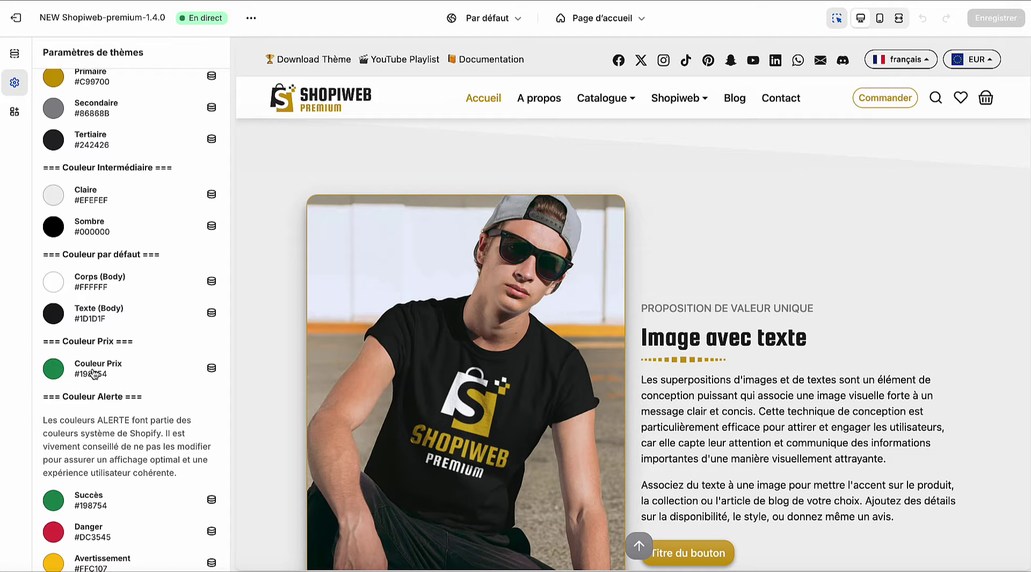
# Compare the default and intermediate colours with the backgrounds of the TikTok gallery, Image avec texte and countdown sections in the preview.
pyautogui.scroll(2, 96, 373)
pyautogui.scroll(2, 94, 374)
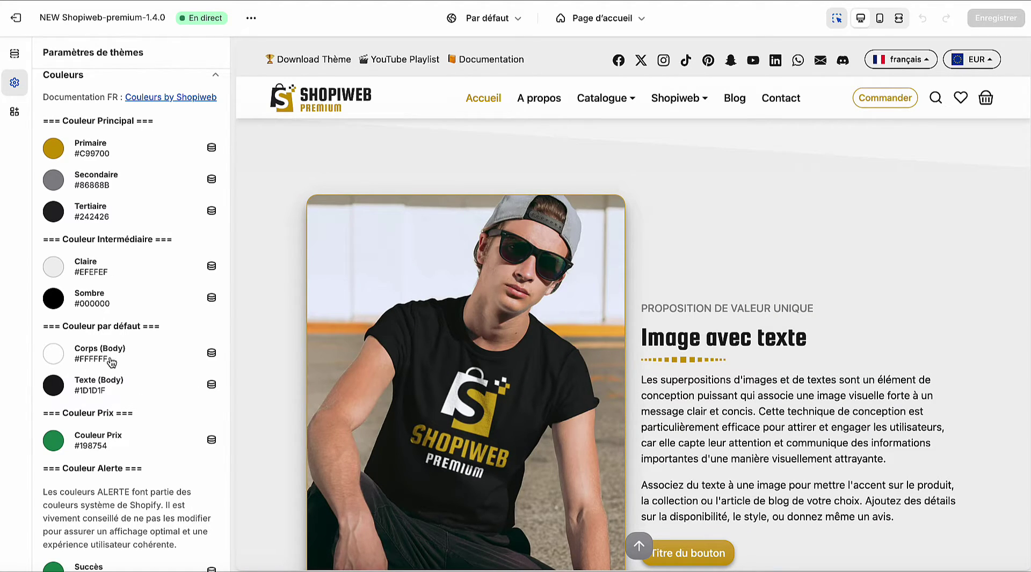
pyautogui.scroll(4, 347, 361)
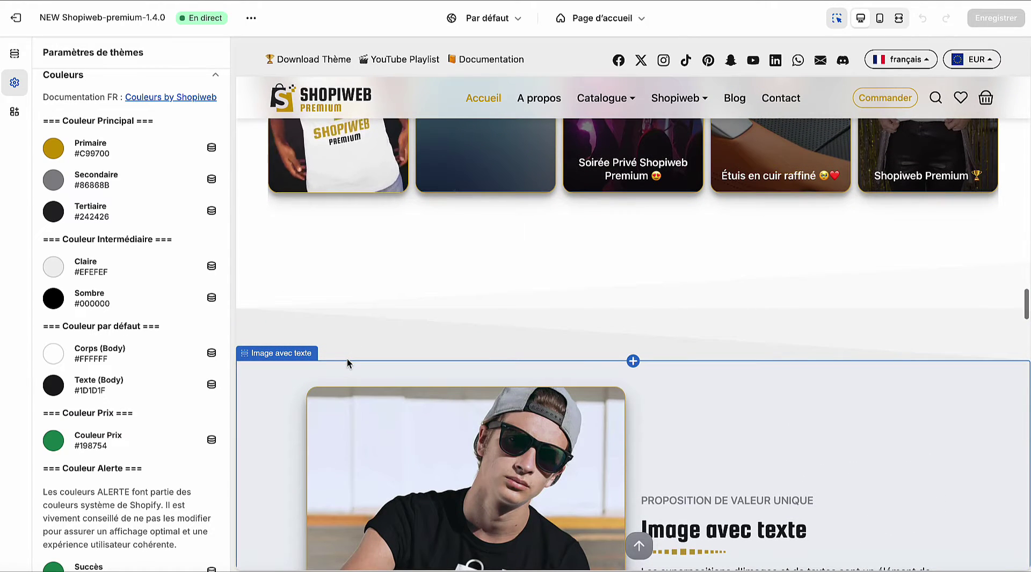
pyautogui.scroll(3, 347, 358)
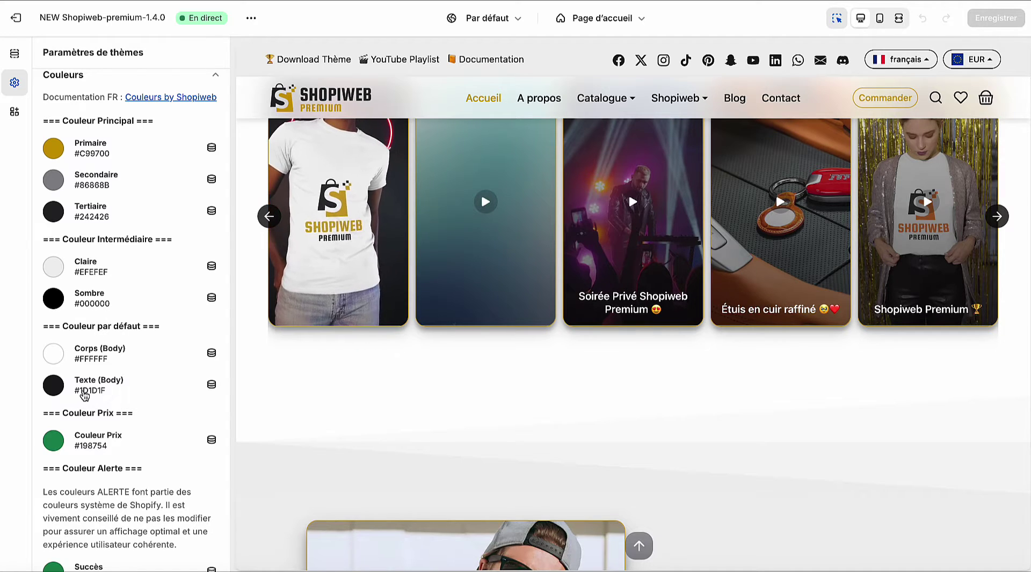
pyautogui.scroll(-6, 378, 385)
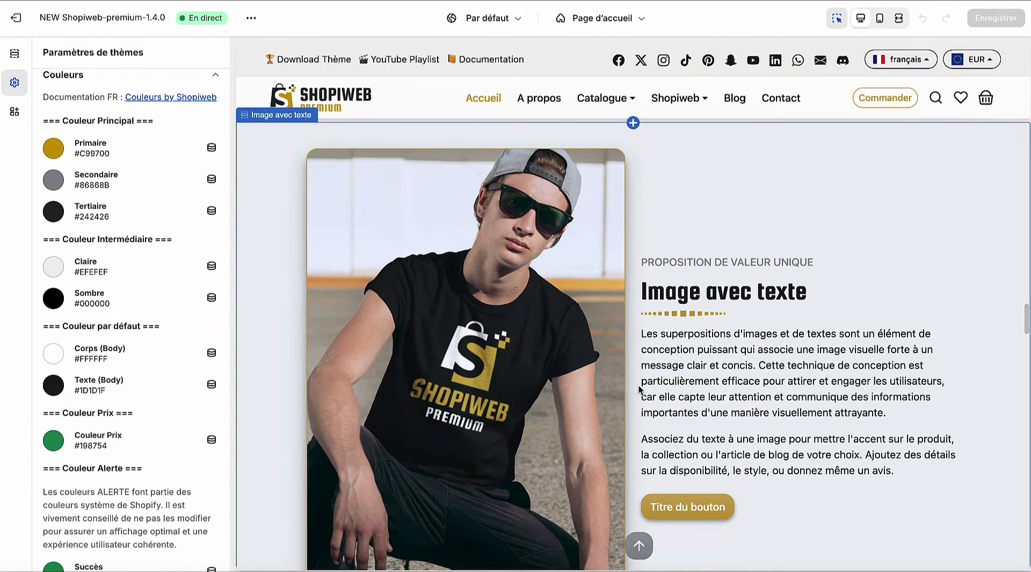
pyautogui.scroll(5, 765, 380)
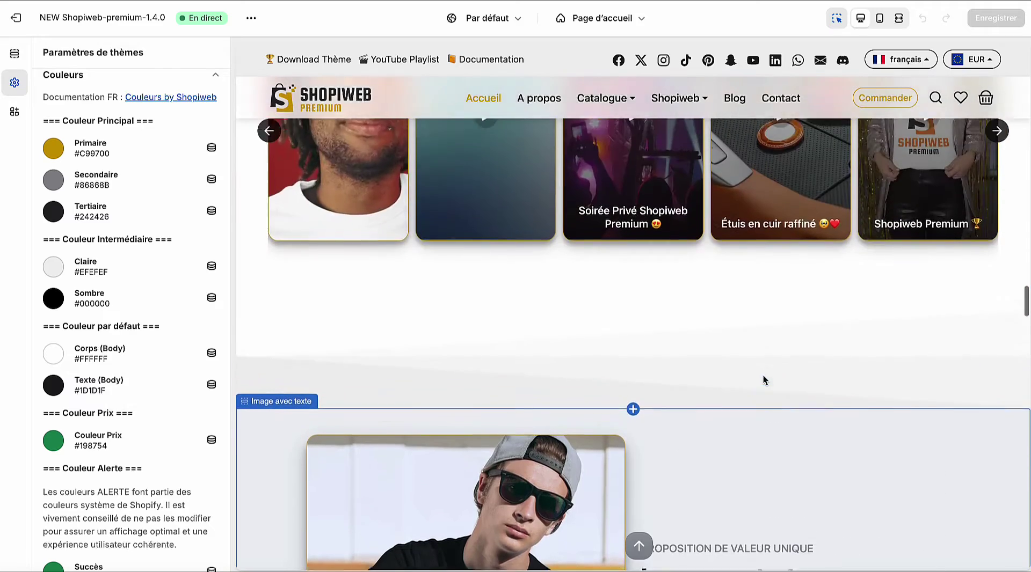
pyautogui.scroll(-15, 765, 380)
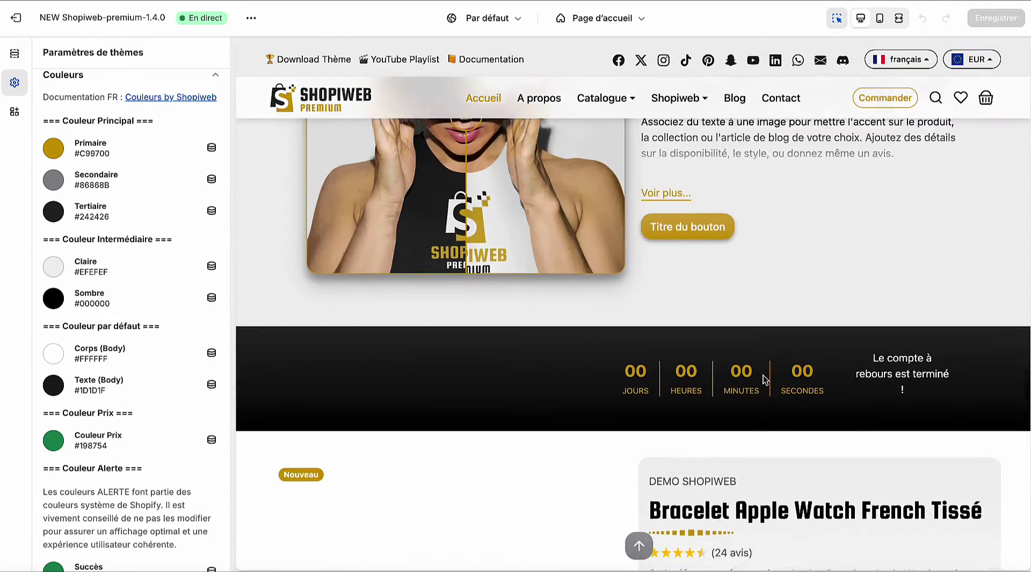
pyautogui.scroll(-2, 764, 380)
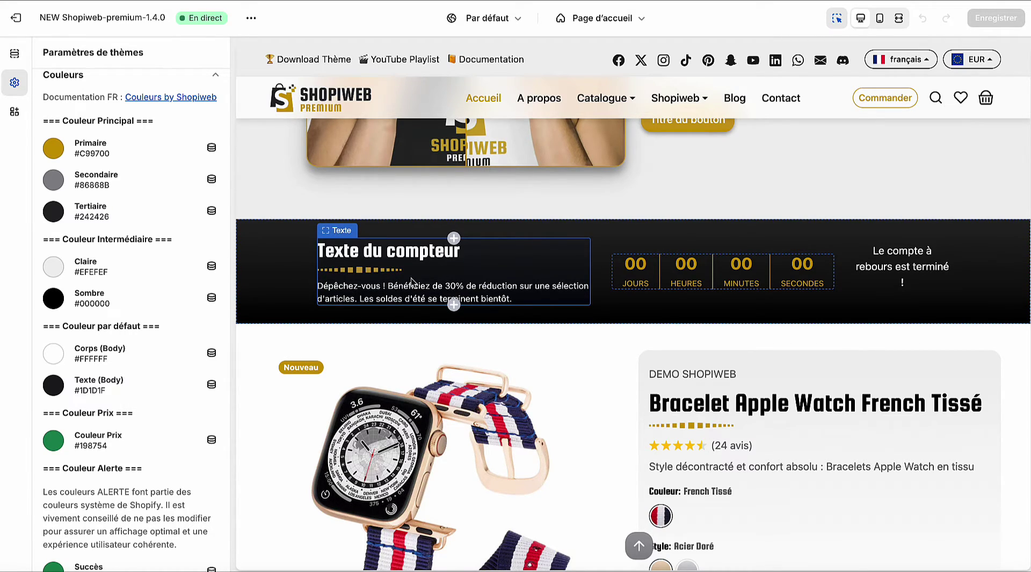
# Review the main colours in the Couleurs group against the Vidéo avec texte and Image avec texte sections in the preview.
pyautogui.scroll(2, 82, 277)
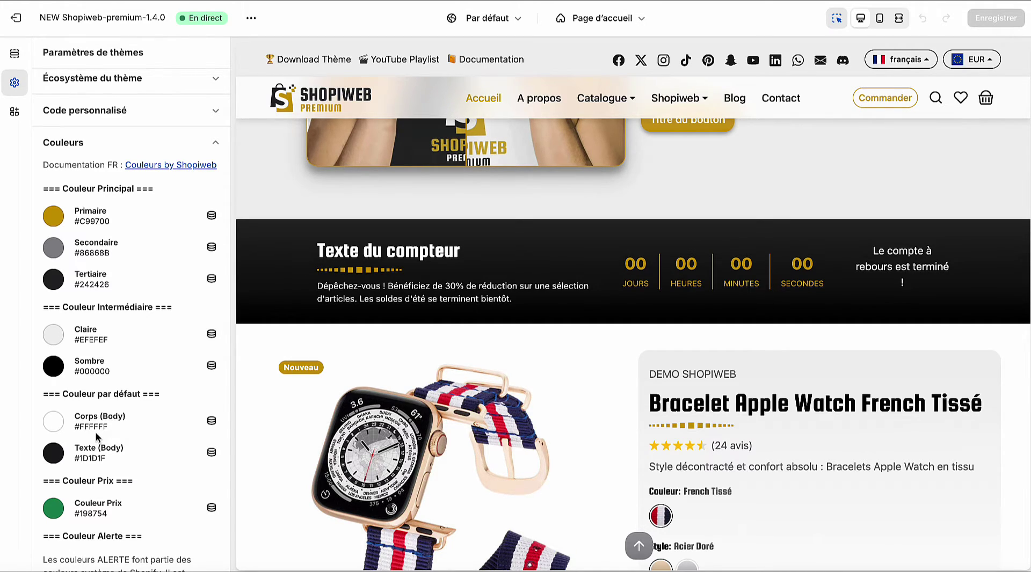
pyautogui.scroll(1, 105, 360)
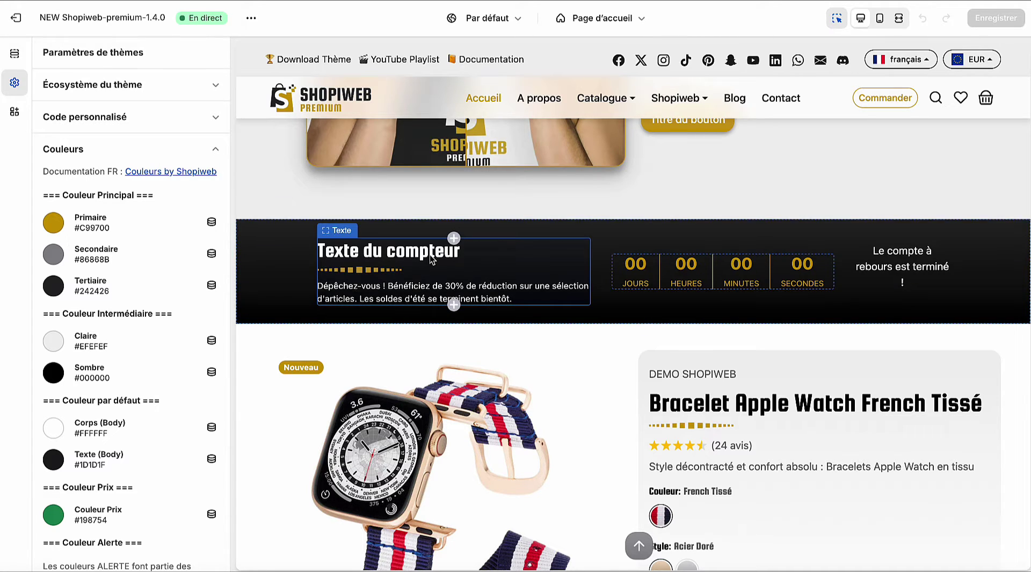
pyautogui.scroll(10, 430, 259)
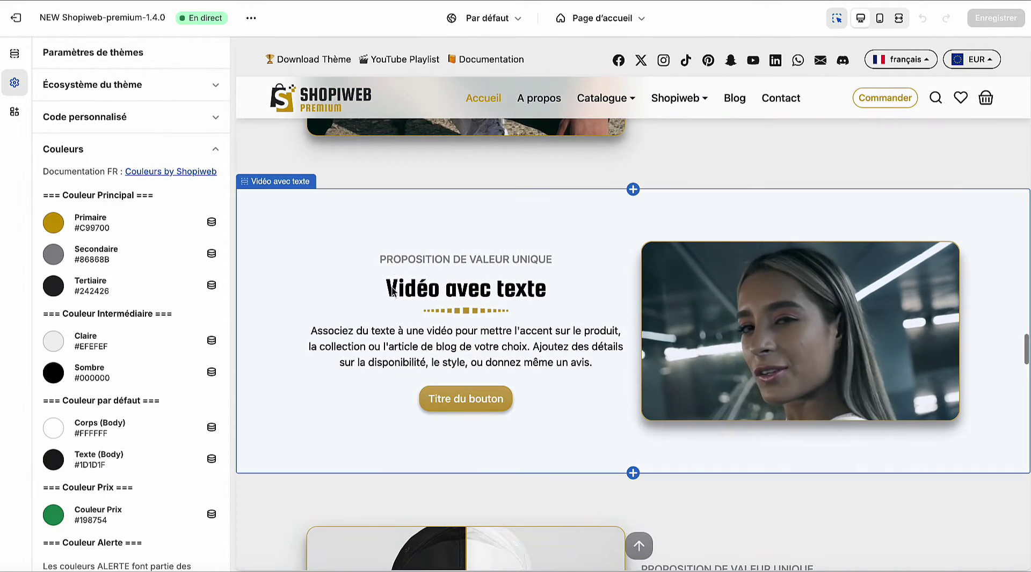
pyautogui.scroll(2, 386, 274)
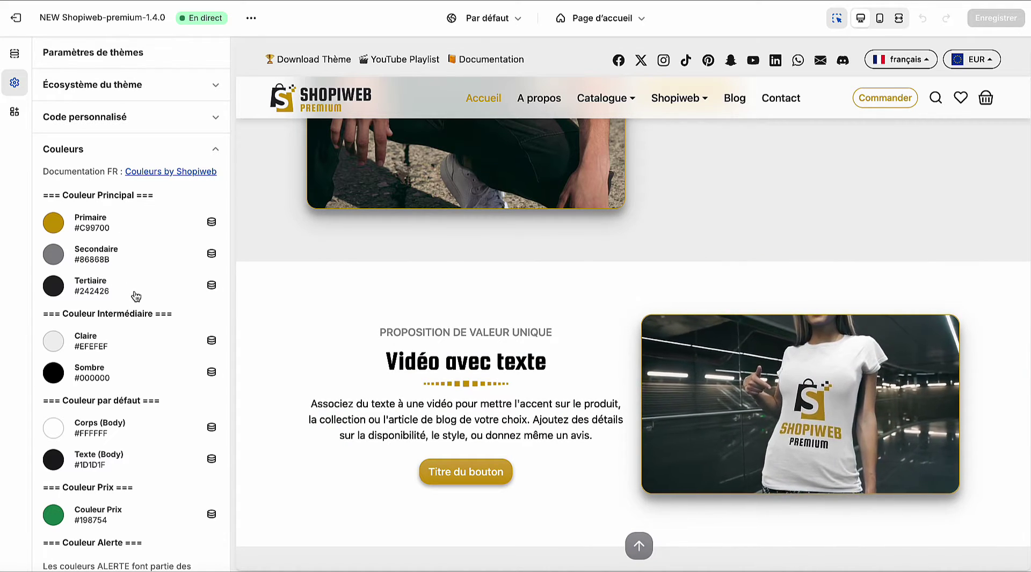
pyautogui.scroll(3, 386, 272)
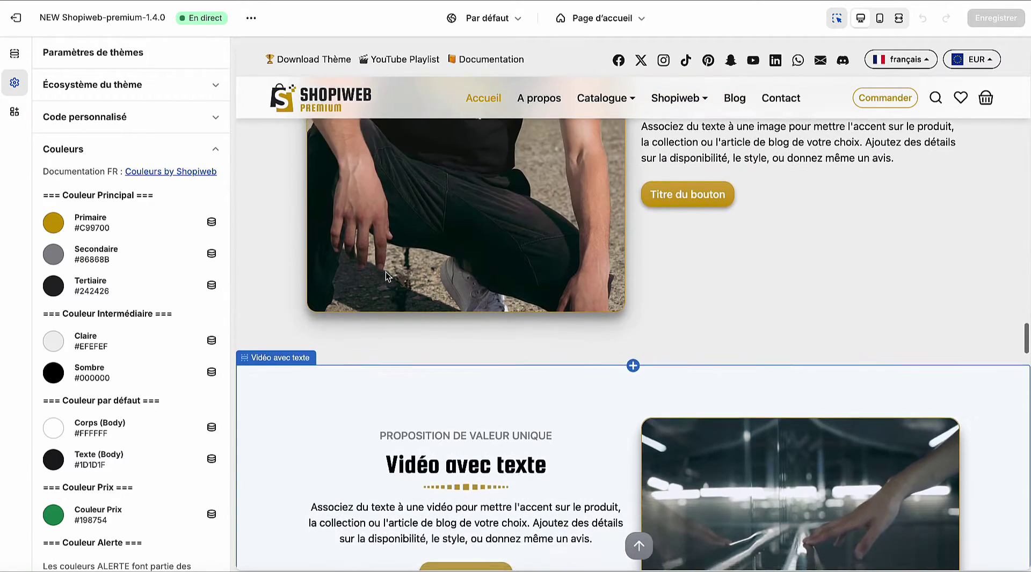
pyautogui.scroll(2, 386, 276)
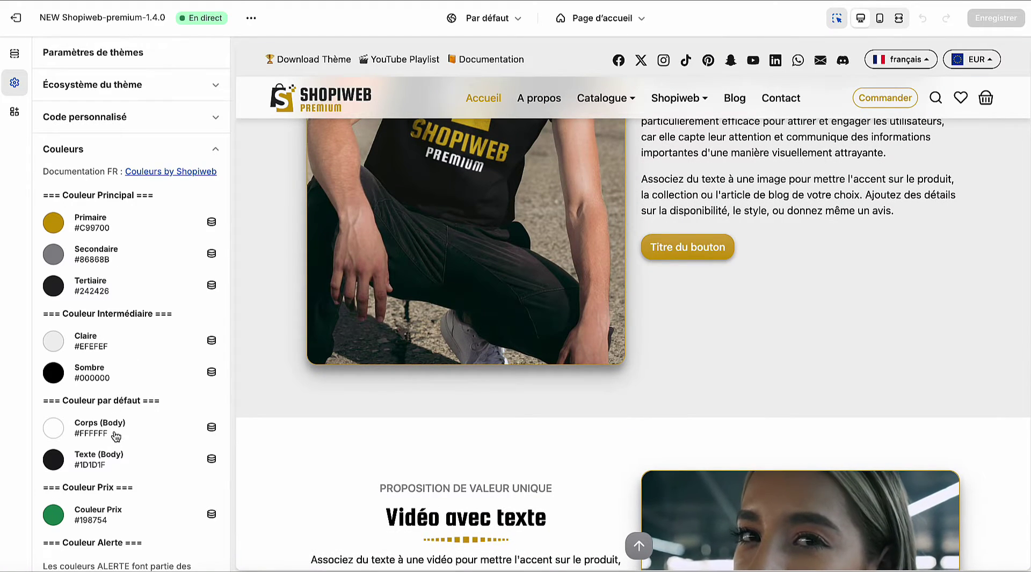
# Read through the linked Couleurs by Shopiweb documentation page, and collapse the Couleurs group back in the theme editor.
pyautogui.click(165, 175)
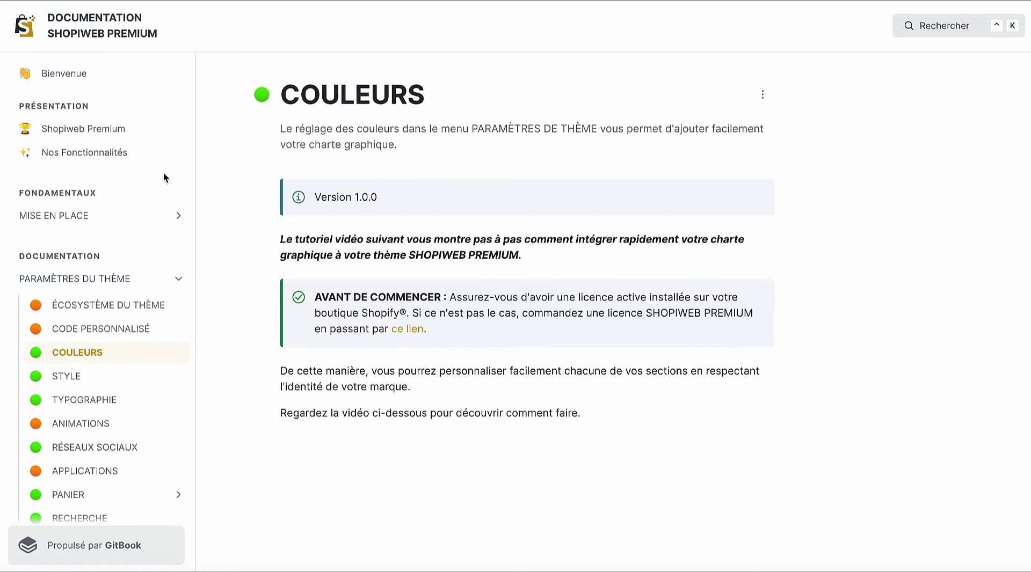
pyautogui.scroll(-9, 288, 257)
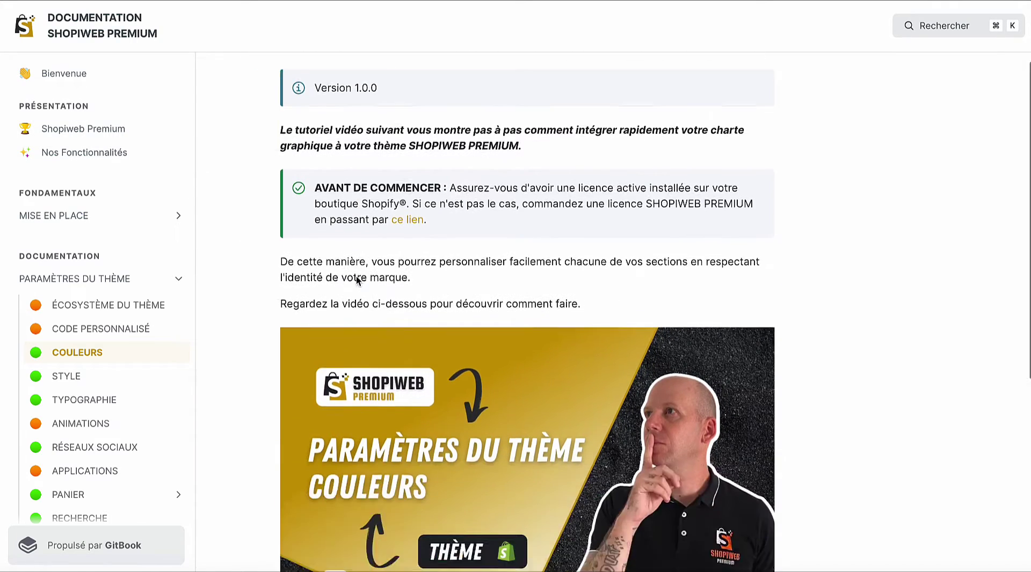
pyautogui.scroll(1, 326, 303)
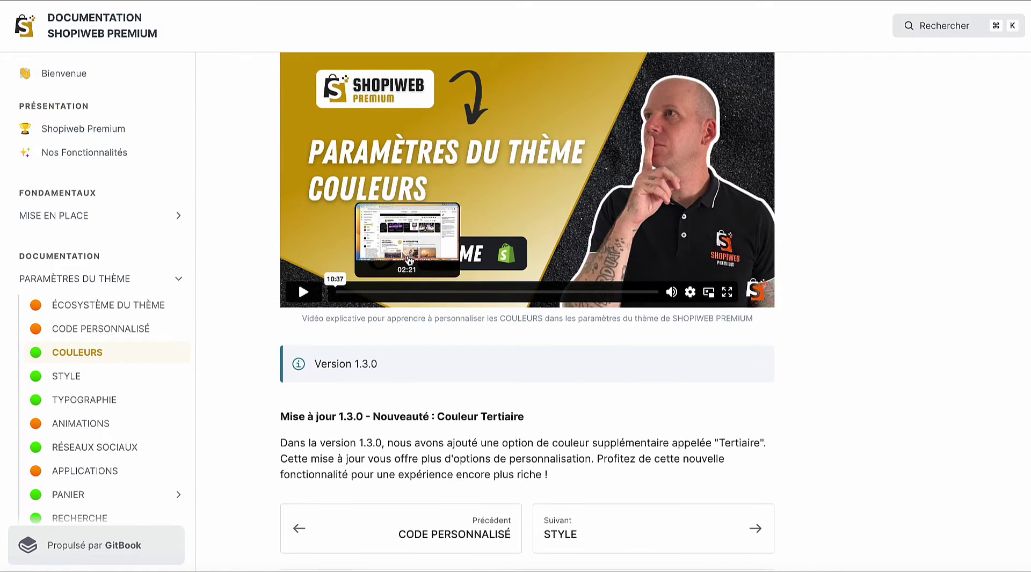
pyautogui.scroll(8, 439, 208)
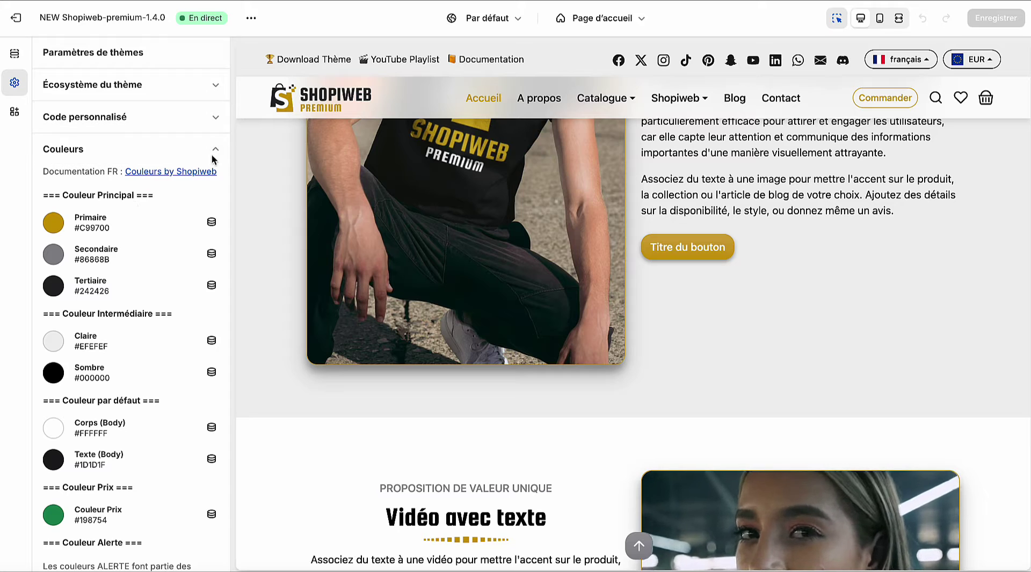
pyautogui.click(216, 151)
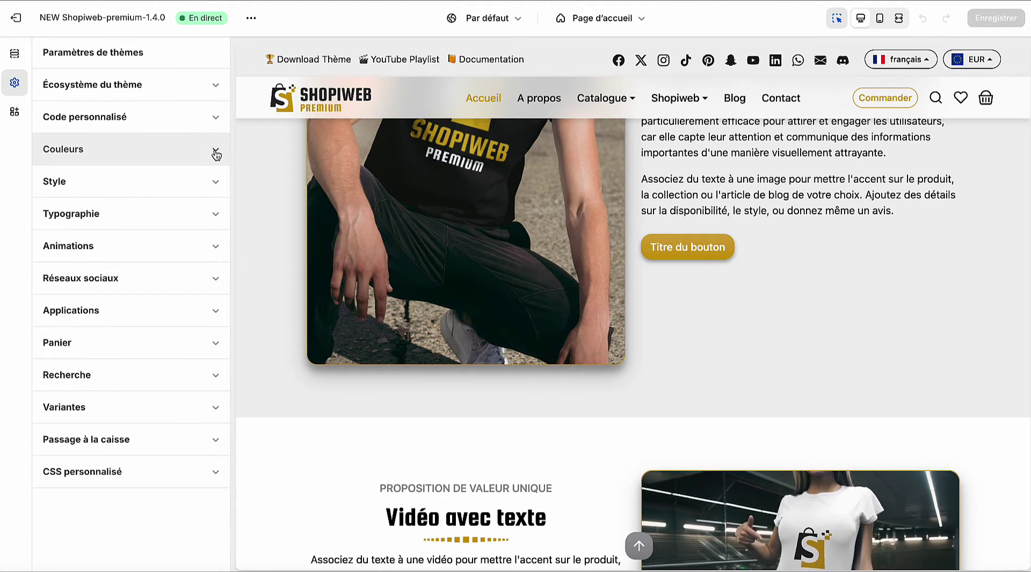
# Review the heading and body fonts in the Typographie group against the title and paragraph of the Vidéo avec texte section.
pyautogui.click(215, 216)
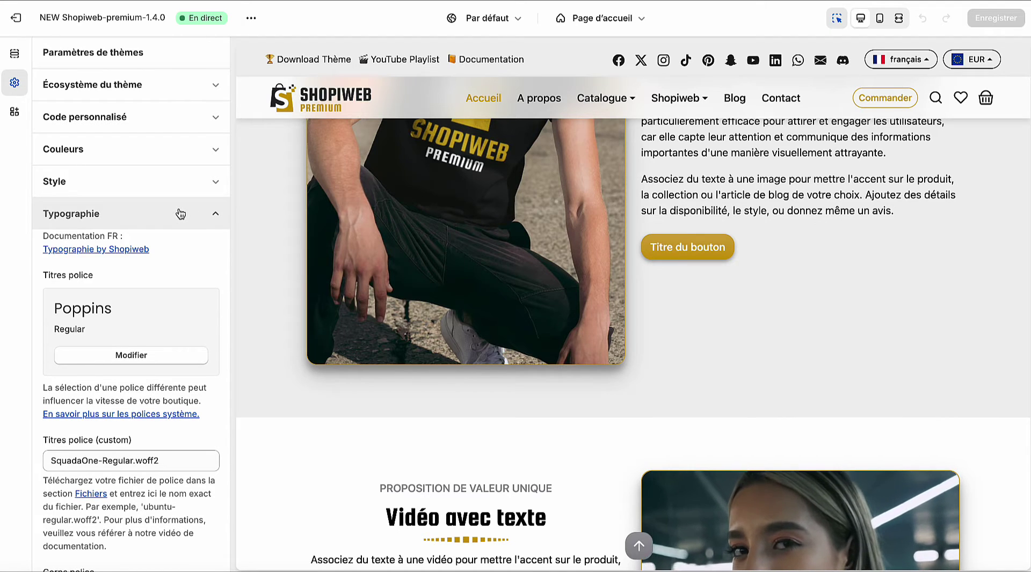
pyautogui.scroll(-2, 181, 214)
pyautogui.scroll(-4, 424, 288)
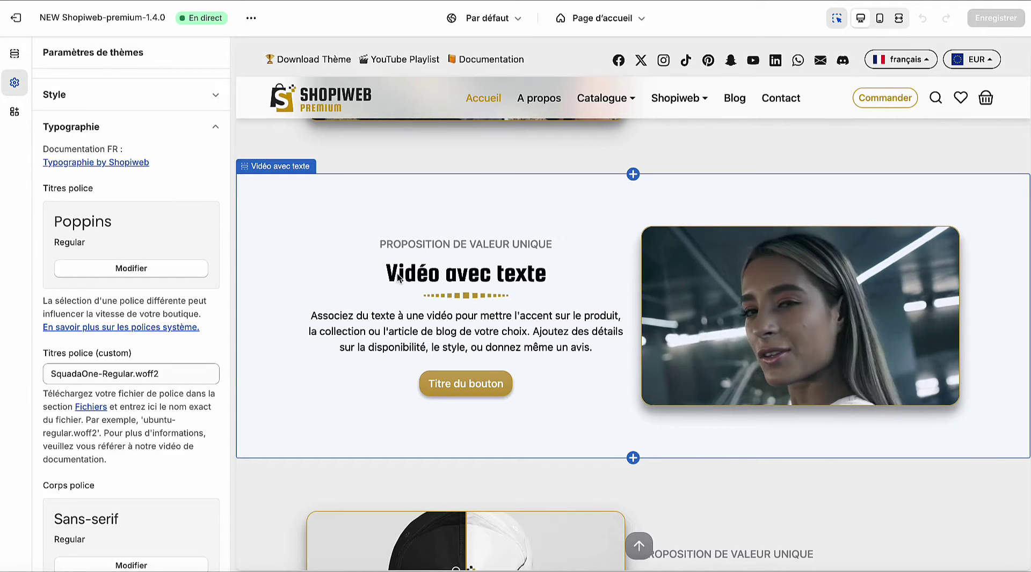
pyautogui.moveTo(386, 274); pyautogui.dragTo(544, 275)
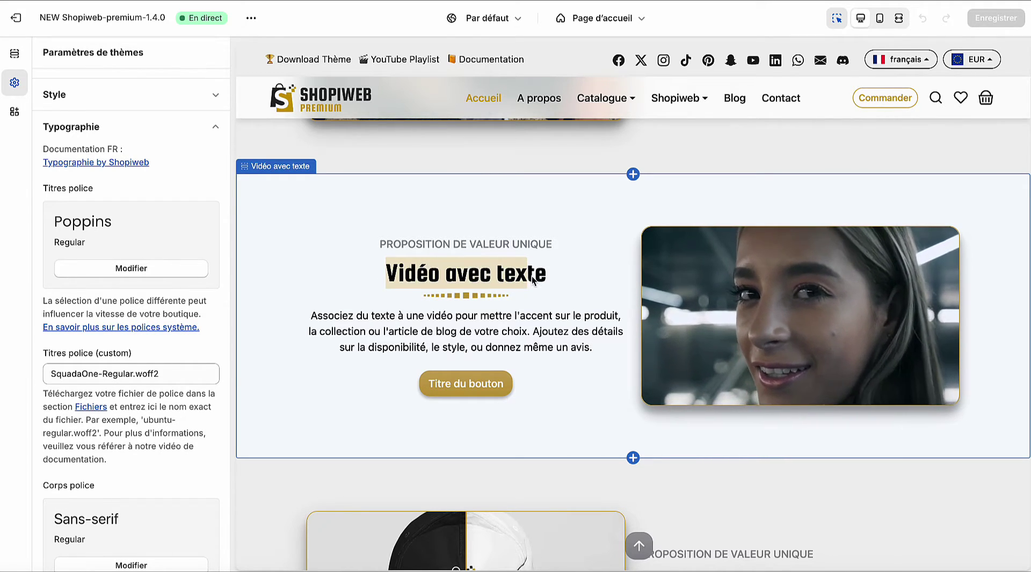
pyautogui.moveTo(311, 317); pyautogui.dragTo(554, 347)
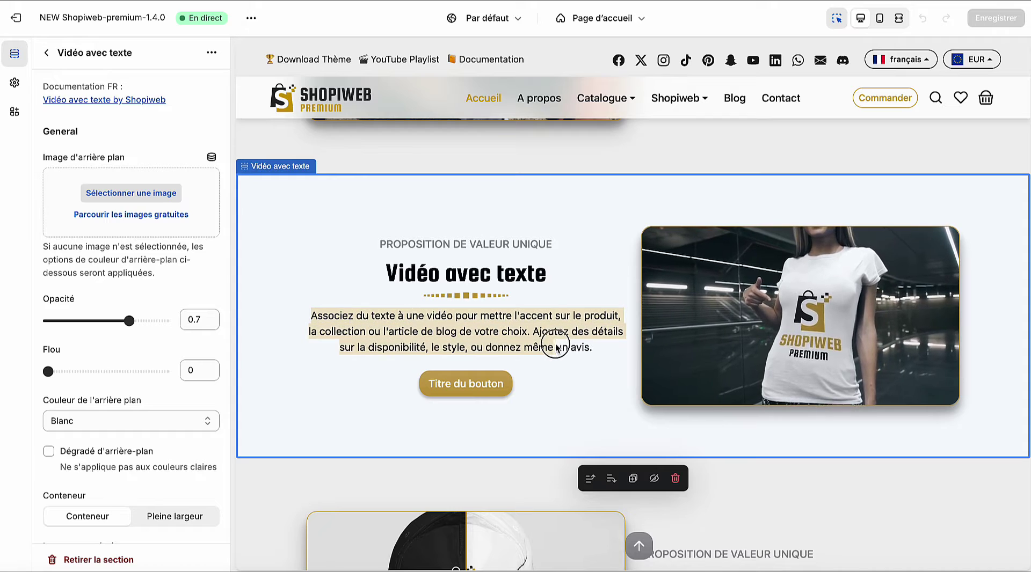
pyautogui.click(15, 82)
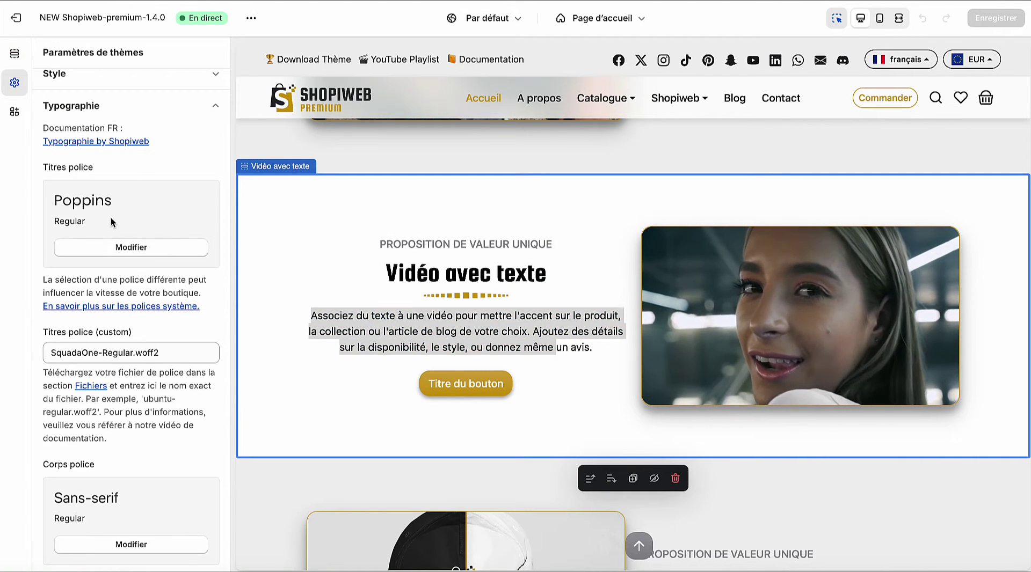
pyautogui.scroll(-3, 137, 378)
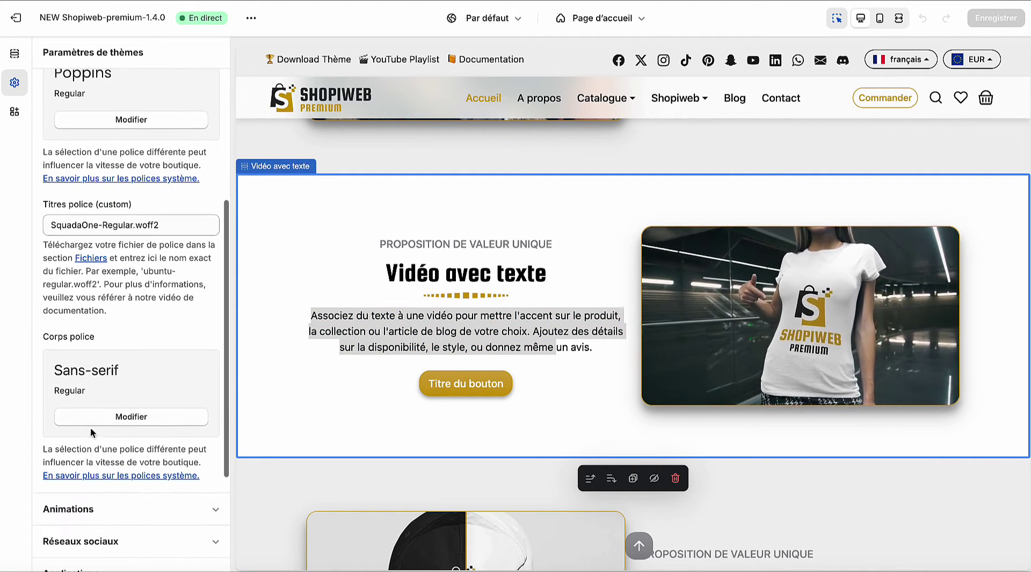
pyautogui.scroll(2, 102, 356)
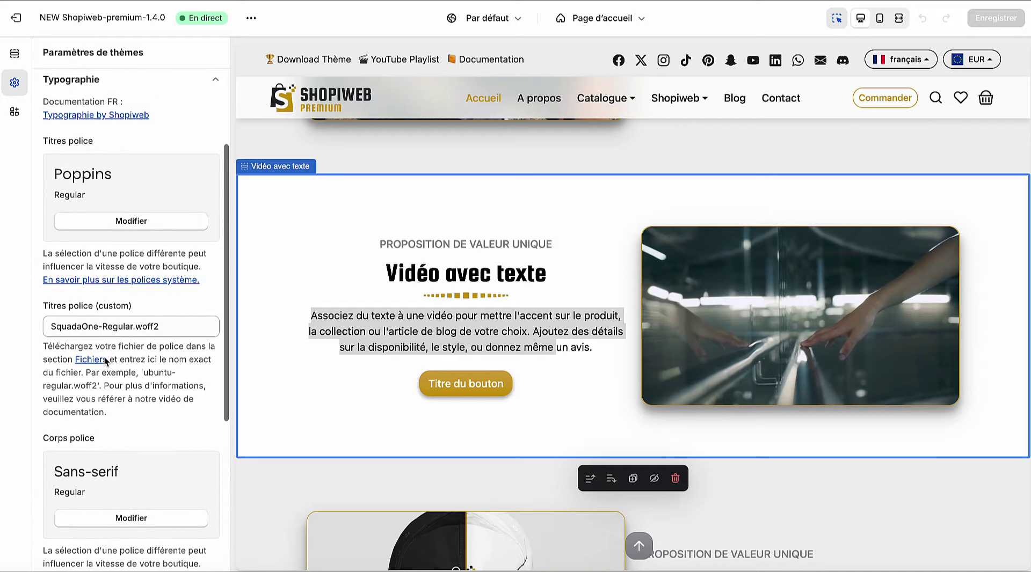
# Browse the system and other fonts available for the headings, leave the font selection without choosing one, and collapse the Typographie group.
pyautogui.click(149, 221)
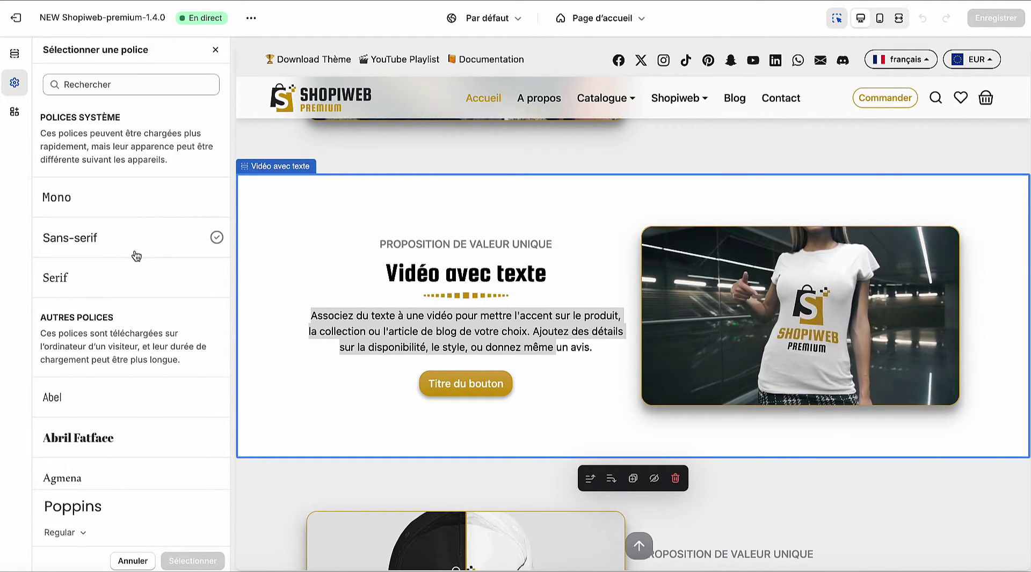
pyautogui.scroll(-8, 134, 207)
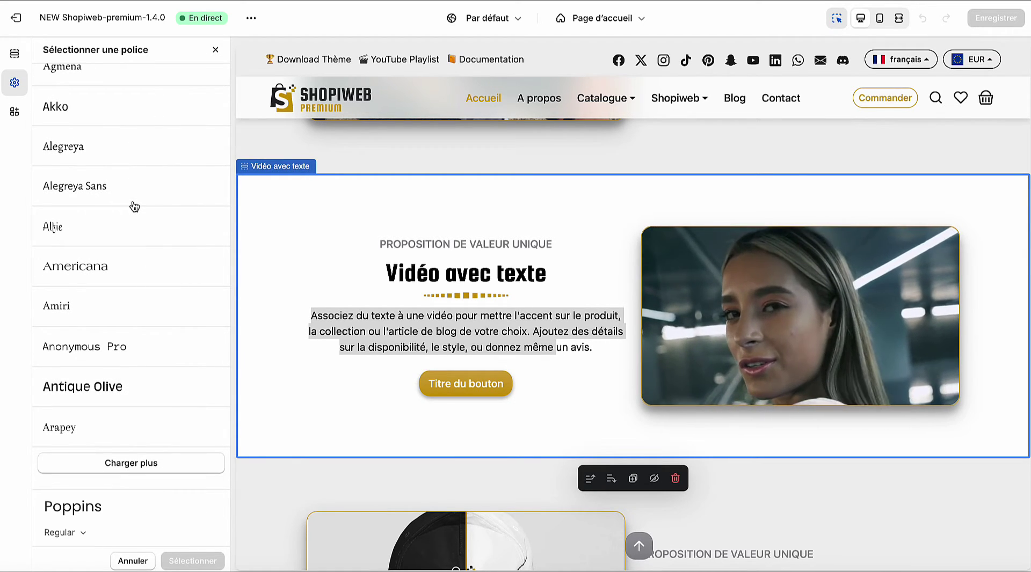
pyautogui.scroll(8, 135, 207)
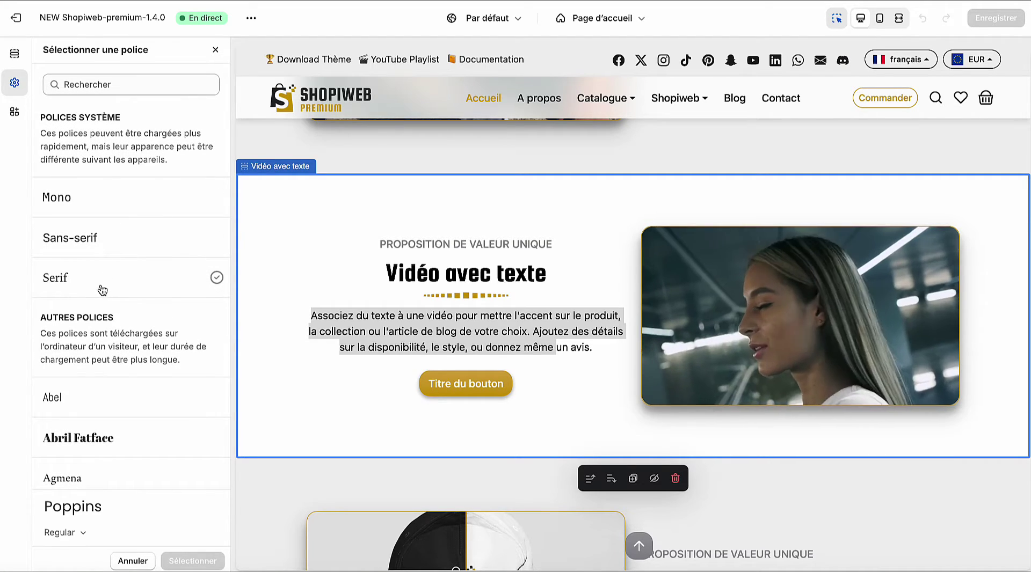
pyautogui.scroll(-1, 146, 270)
pyautogui.scroll(2, 146, 270)
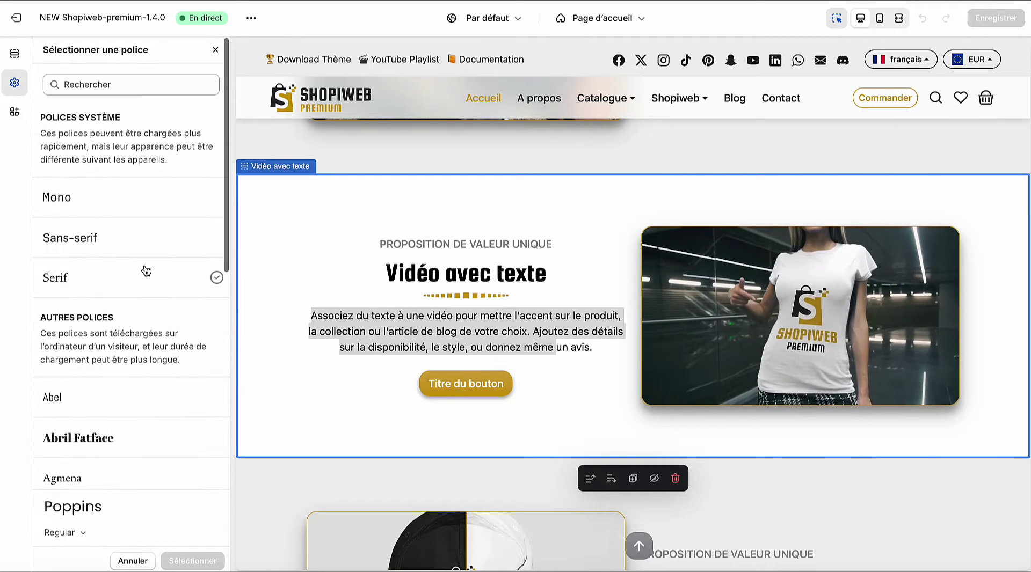
pyautogui.click(215, 51)
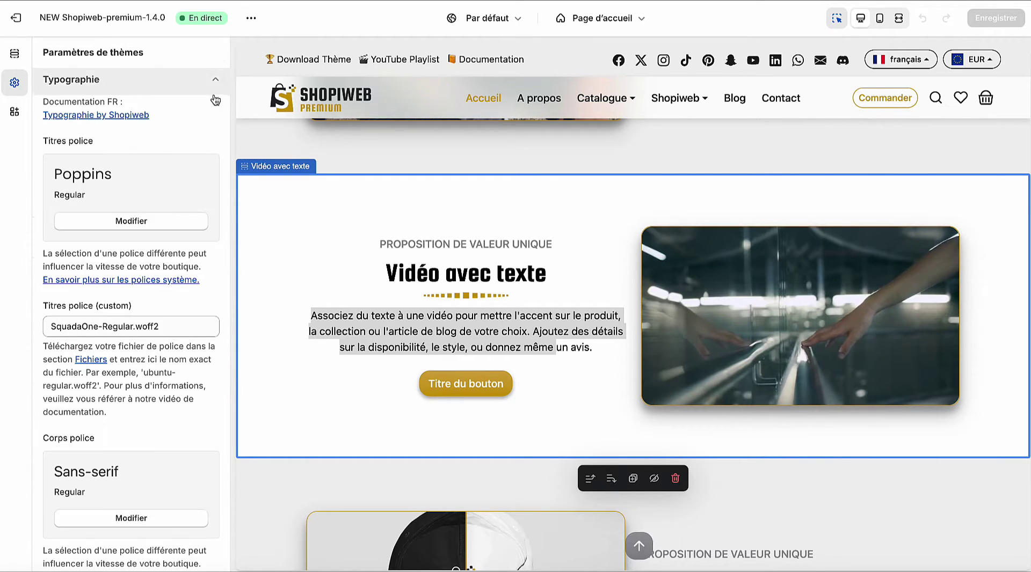
pyautogui.click(206, 81)
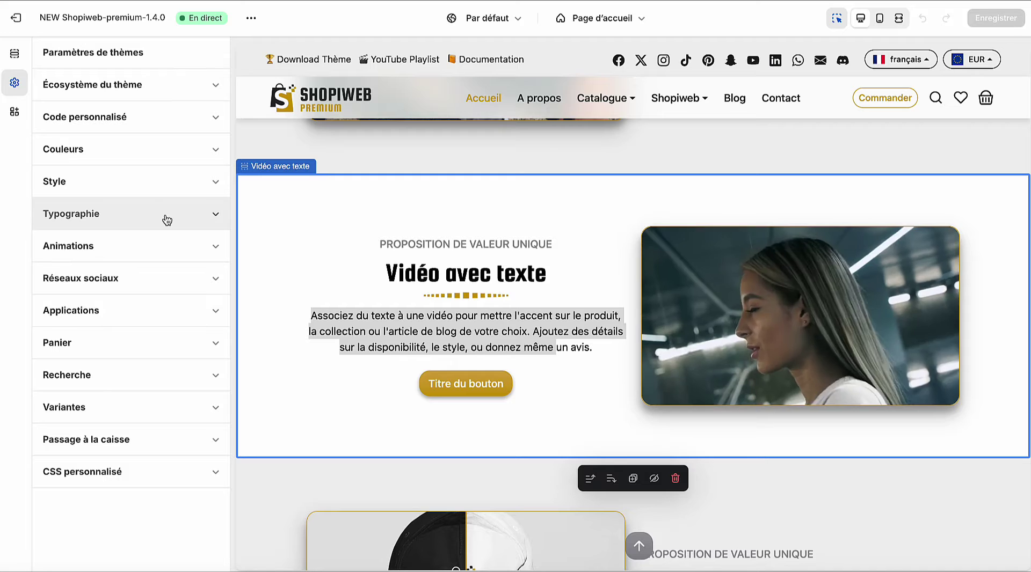
# Expand the Animations group and look over its general scroll animation options.
pyautogui.click(215, 250)
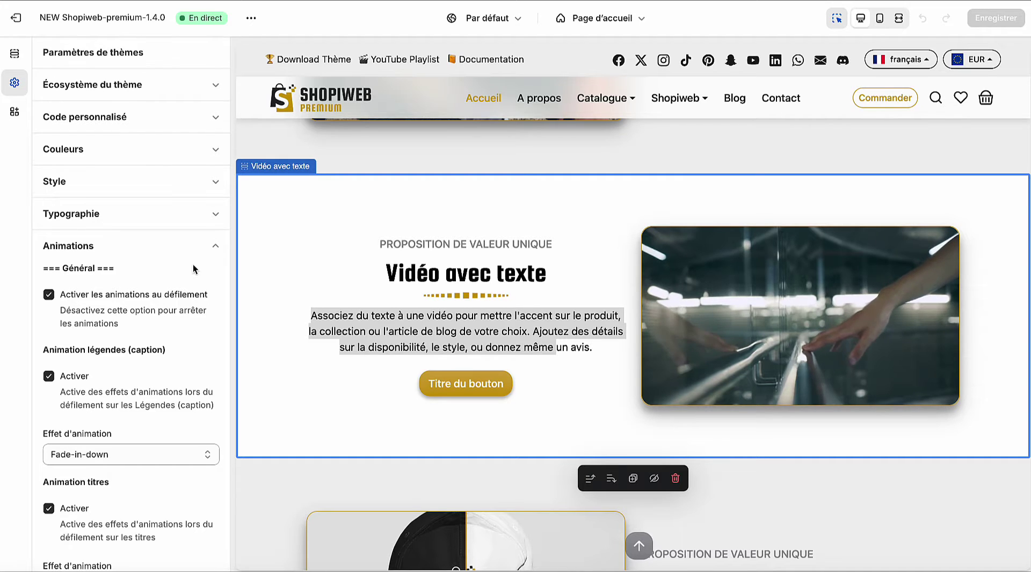
pyautogui.scroll(-3, 192, 264)
pyautogui.scroll(2, 192, 264)
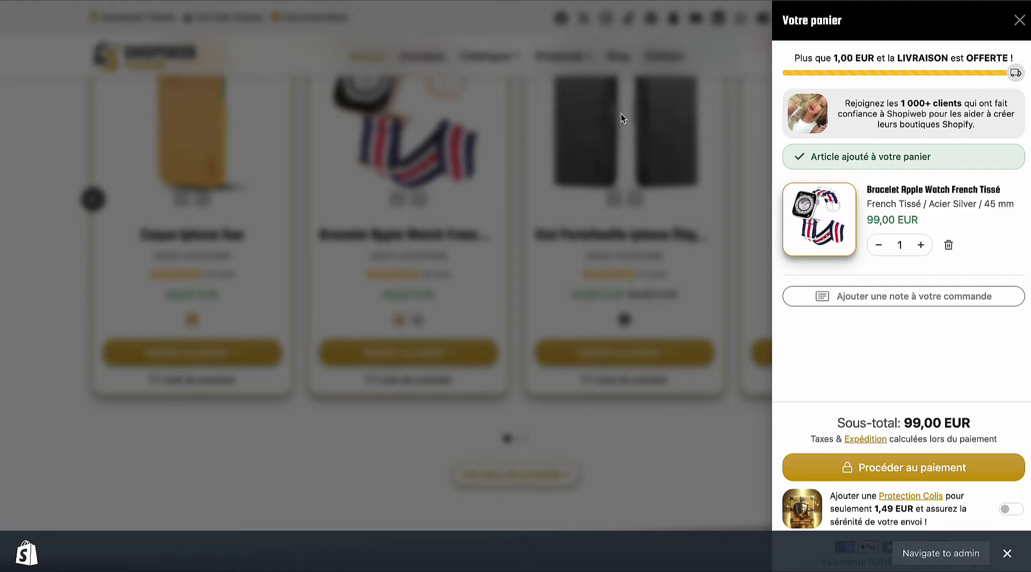
# Switch to the storefront, close the cart, and view the scroll animations on the home page from its top downwards.
pyautogui.click(1019, 19)
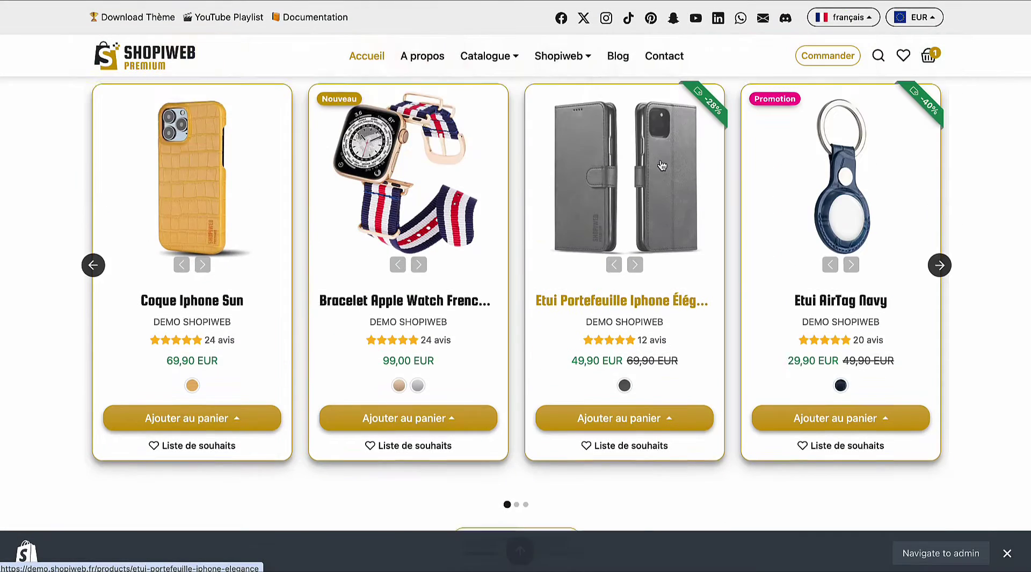
pyautogui.scroll(2, 660, 160)
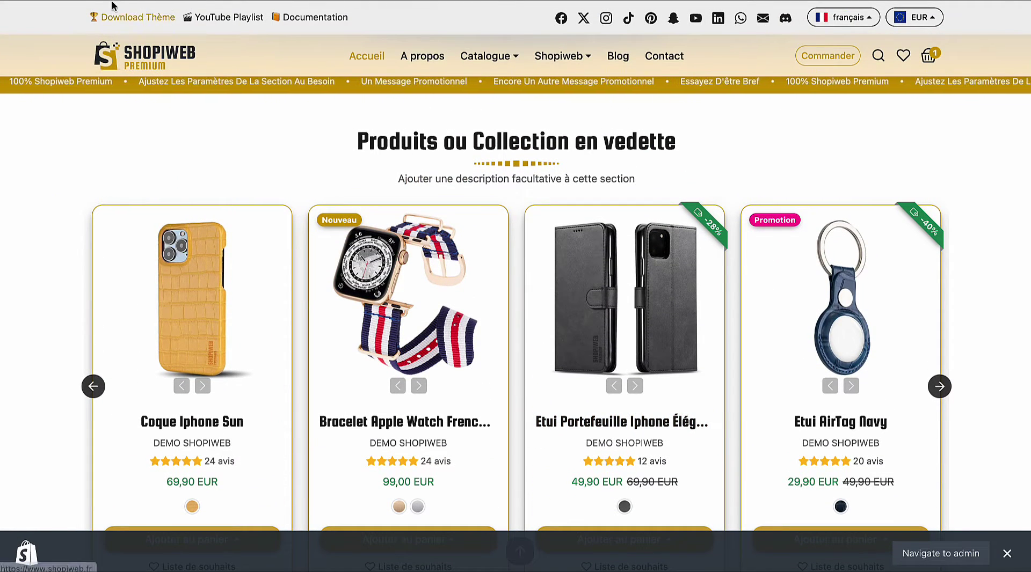
pyautogui.scroll(10, 488, 218)
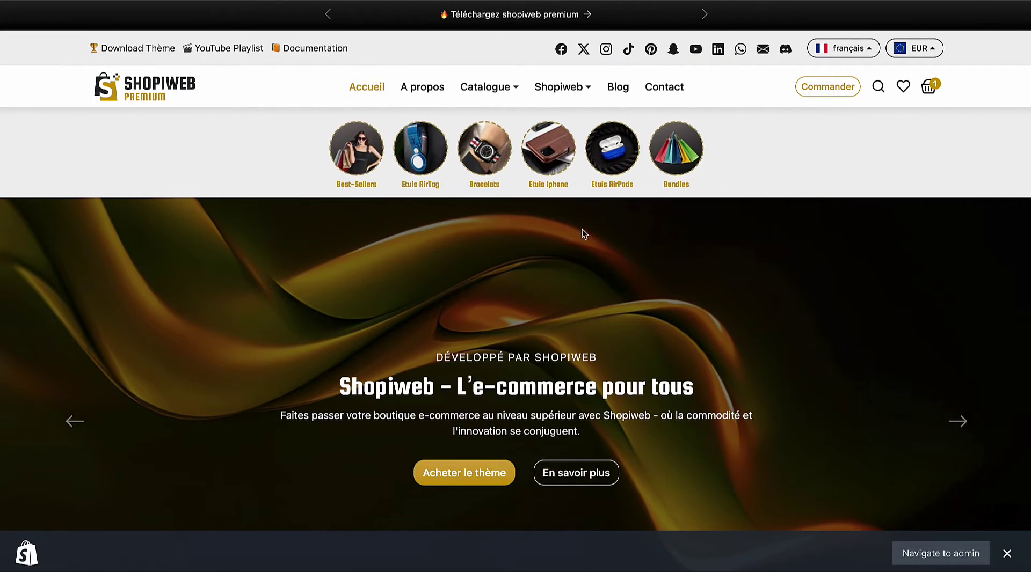
pyautogui.scroll(-8, 588, 234)
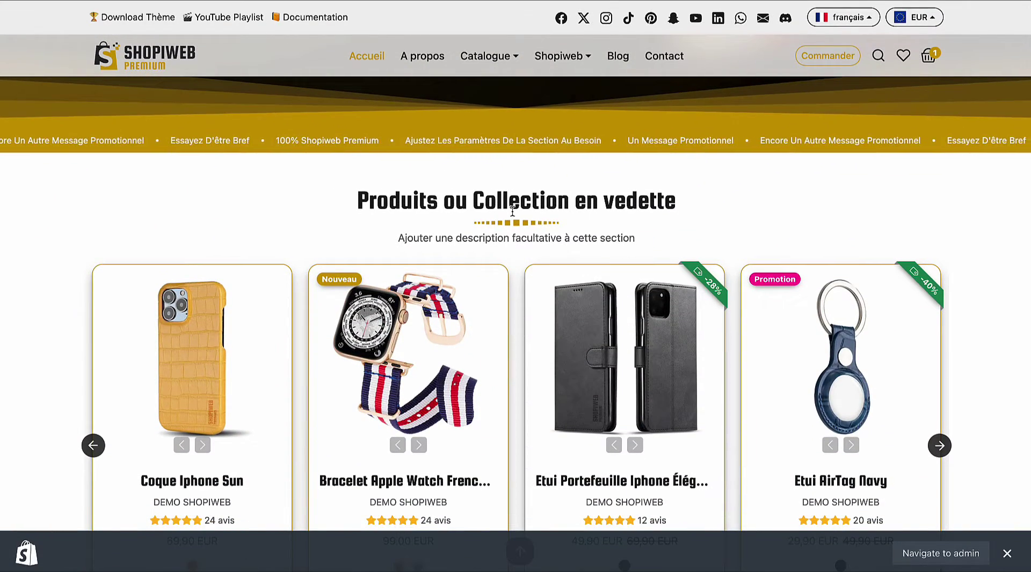
pyautogui.scroll(-10, 511, 210)
pyautogui.scroll(-5, 512, 212)
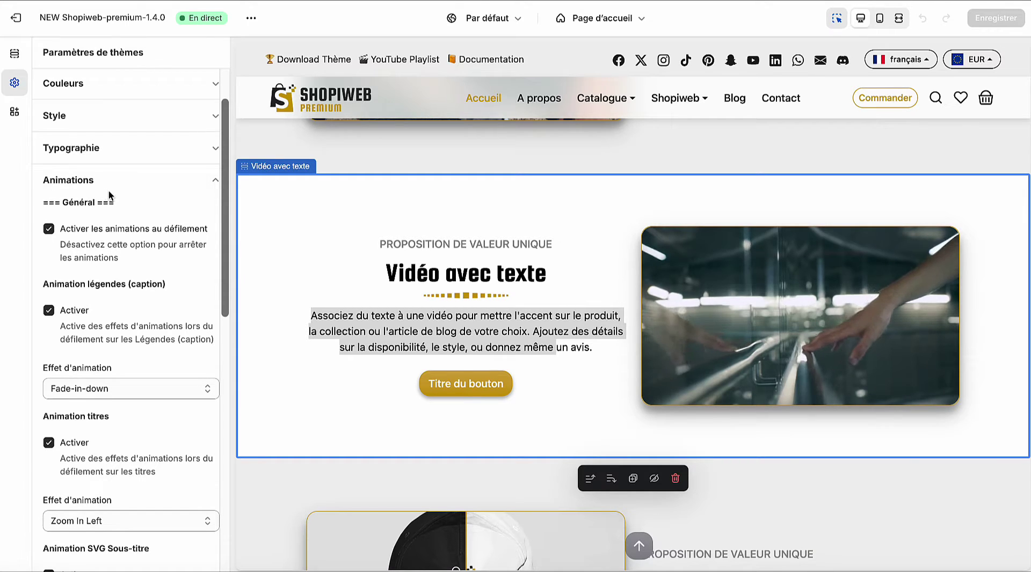
# Back in the theme editor, examine the caption animation effect choices and the title, SVG subtitle, paragraph and button animation settings.
pyautogui.scroll(-2, 109, 190)
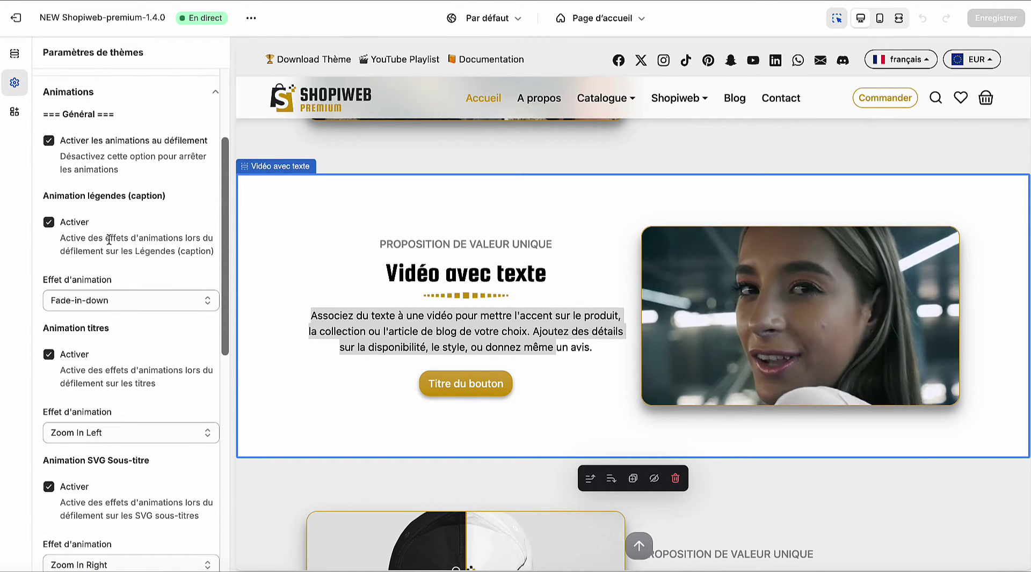
pyautogui.click(124, 299)
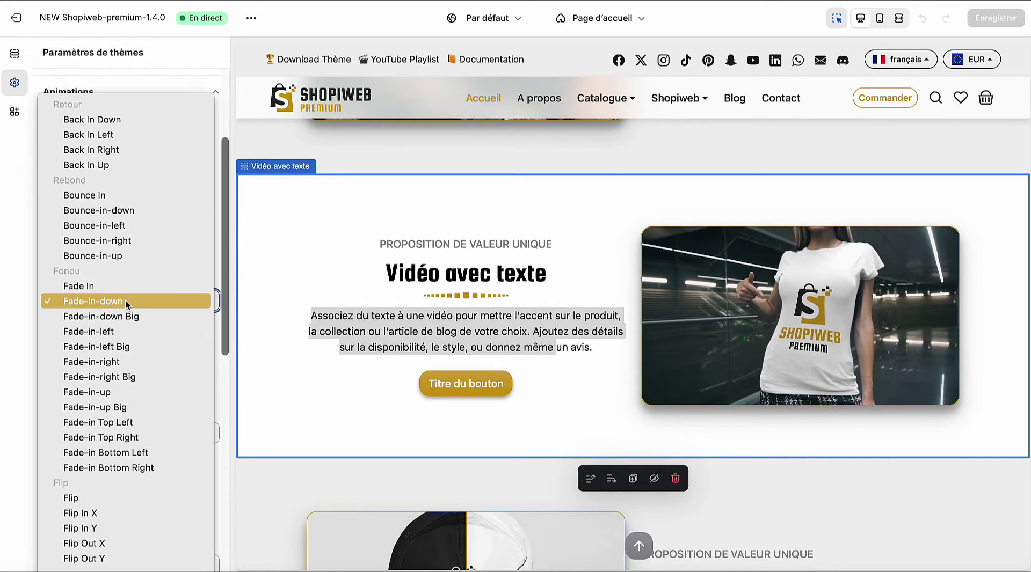
pyautogui.click(25, 294)
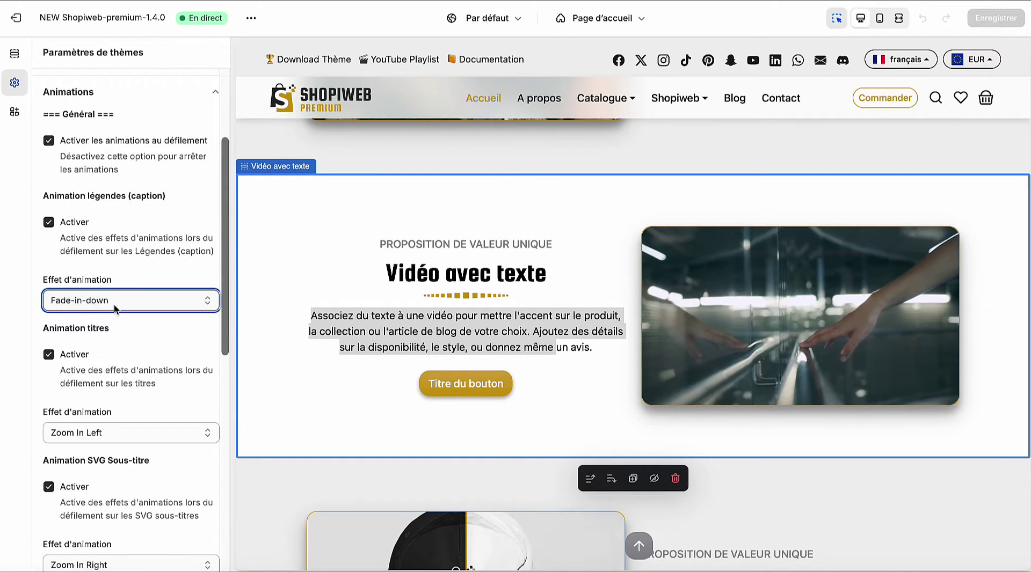
pyautogui.scroll(-2, 110, 306)
pyautogui.scroll(-2, 108, 308)
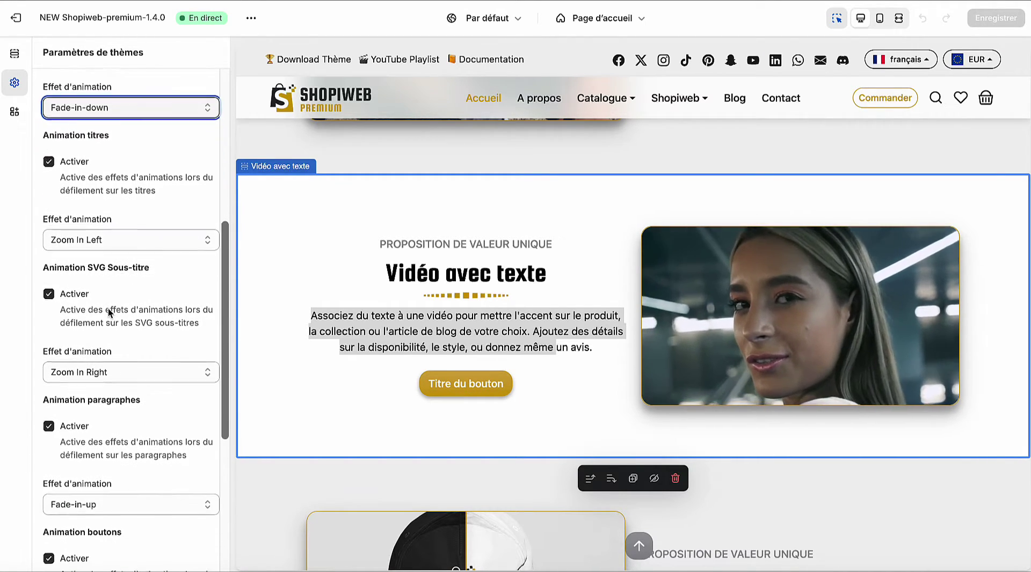
pyautogui.scroll(-2, 120, 293)
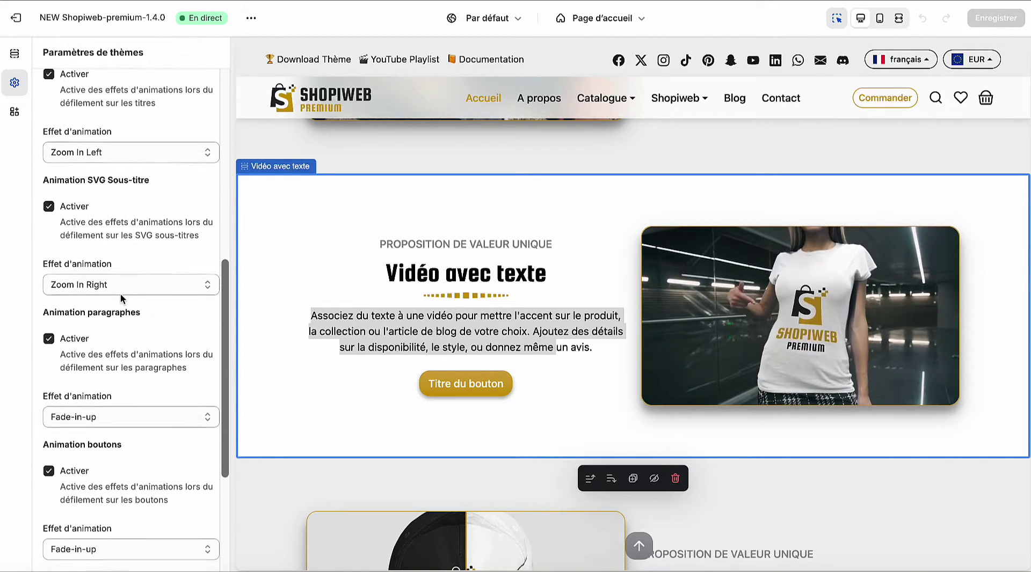
pyautogui.scroll(-5, 118, 294)
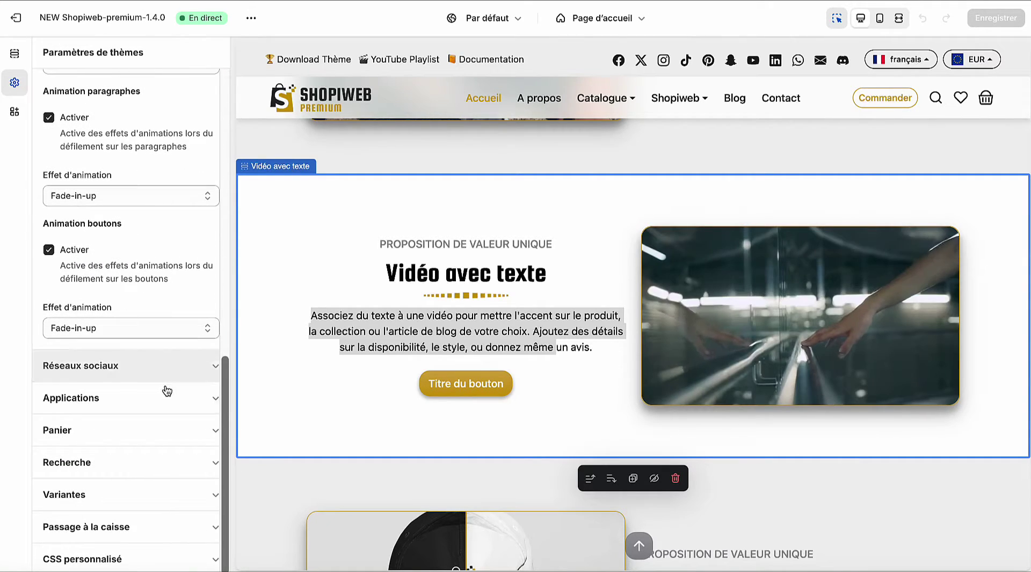
# Review the social network and contact link fields in the Réseaux sociaux group, and expand the Applications group.
pyautogui.click(196, 365)
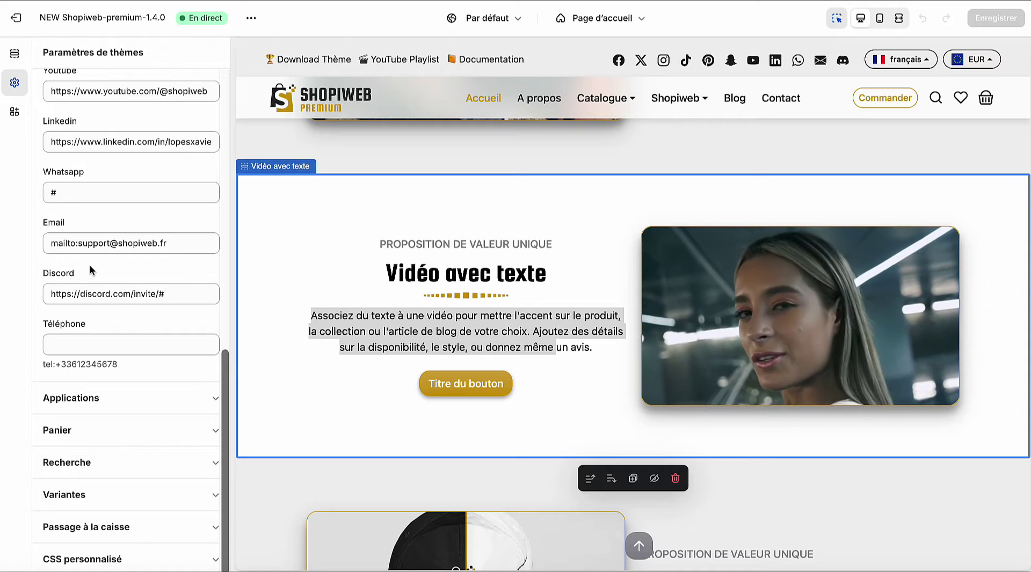
pyautogui.scroll(2, 90, 265)
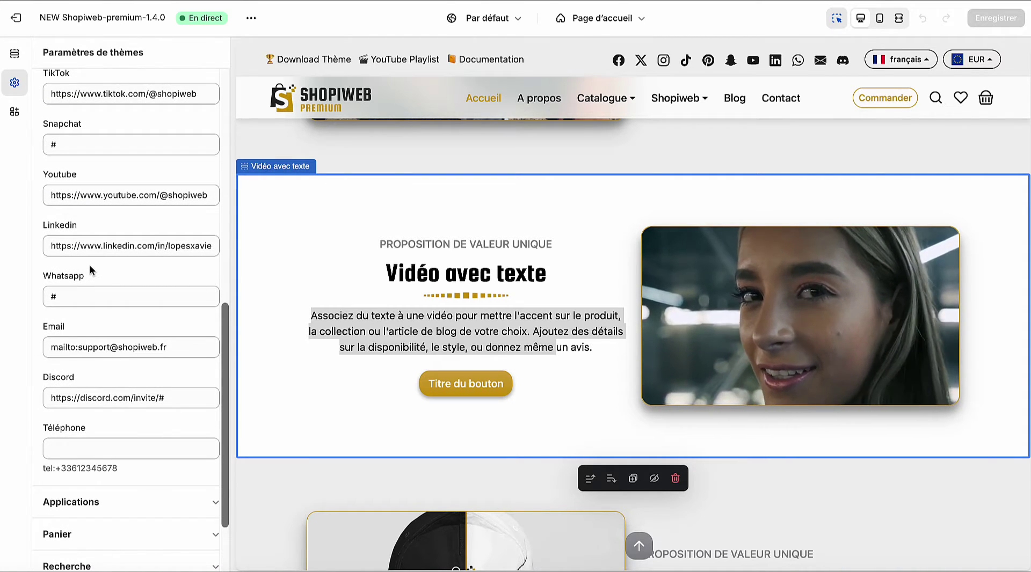
pyautogui.scroll(2, 91, 264)
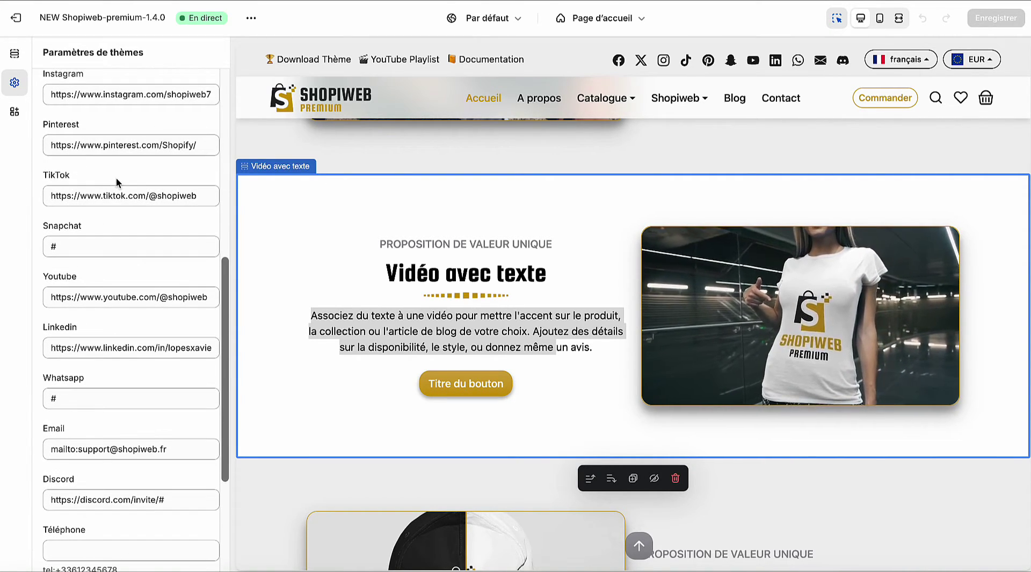
pyautogui.scroll(2, 91, 155)
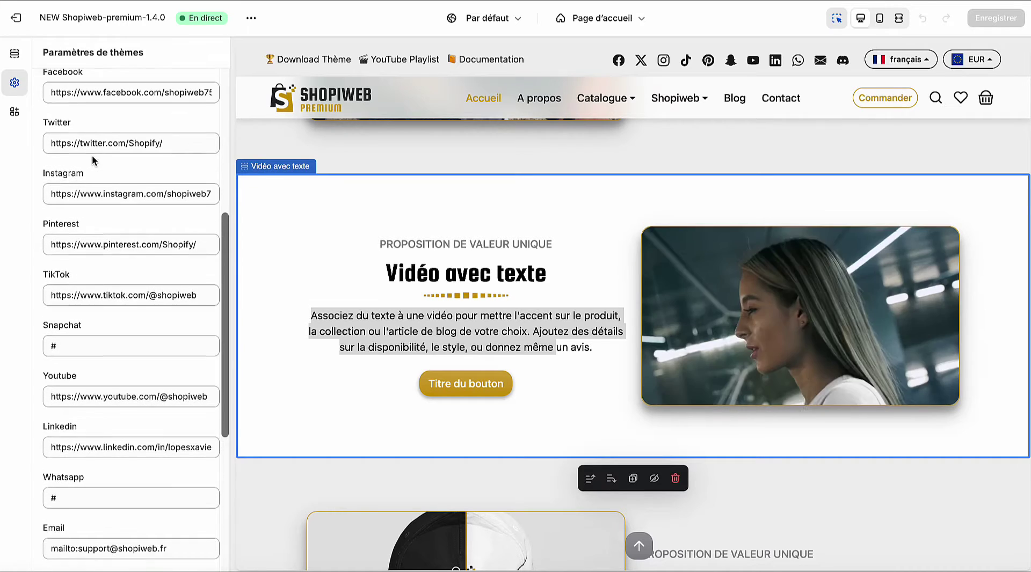
pyautogui.scroll(2, 92, 154)
pyautogui.scroll(-3, 88, 157)
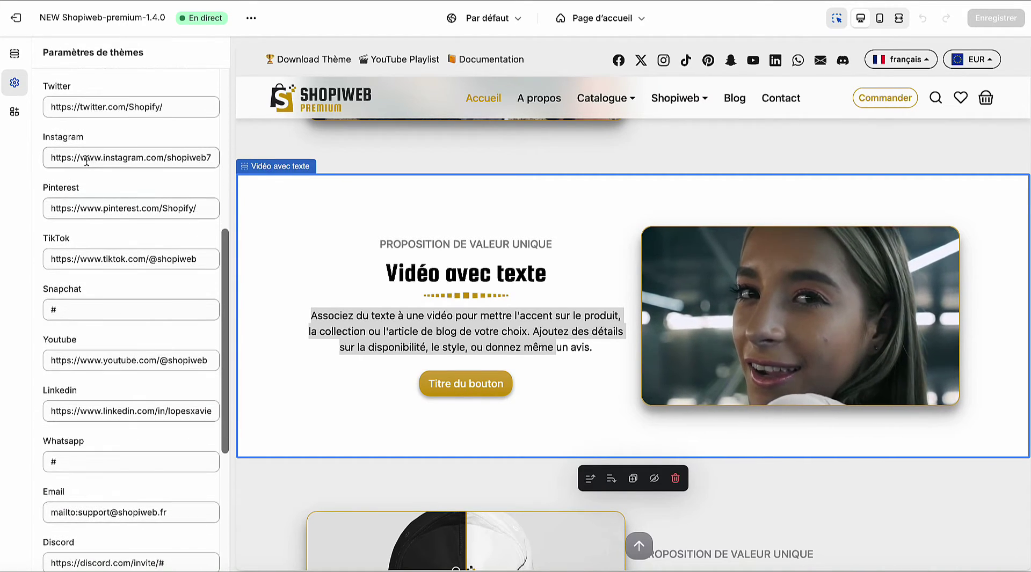
pyautogui.scroll(-3, 86, 161)
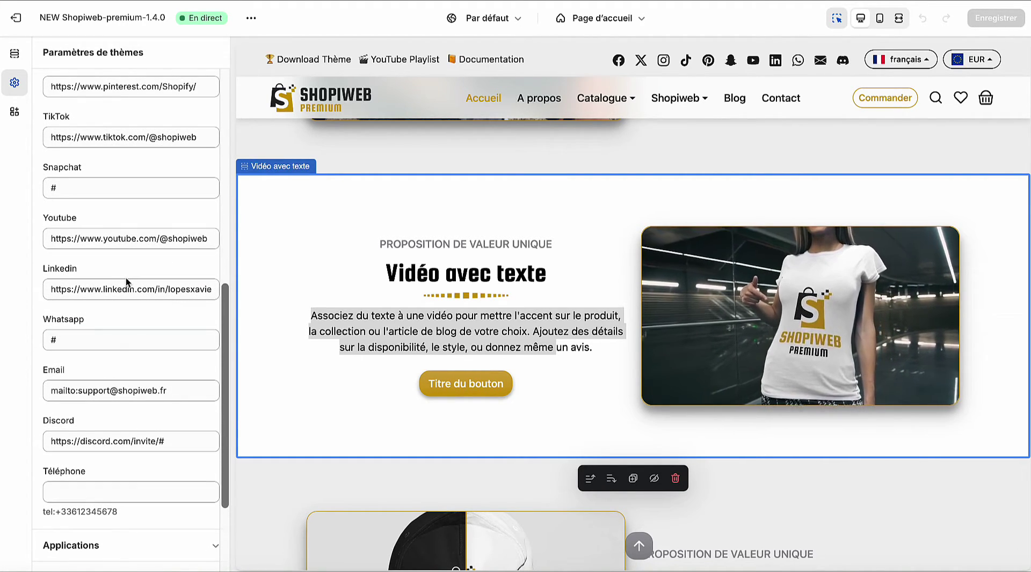
pyautogui.scroll(-2, 125, 278)
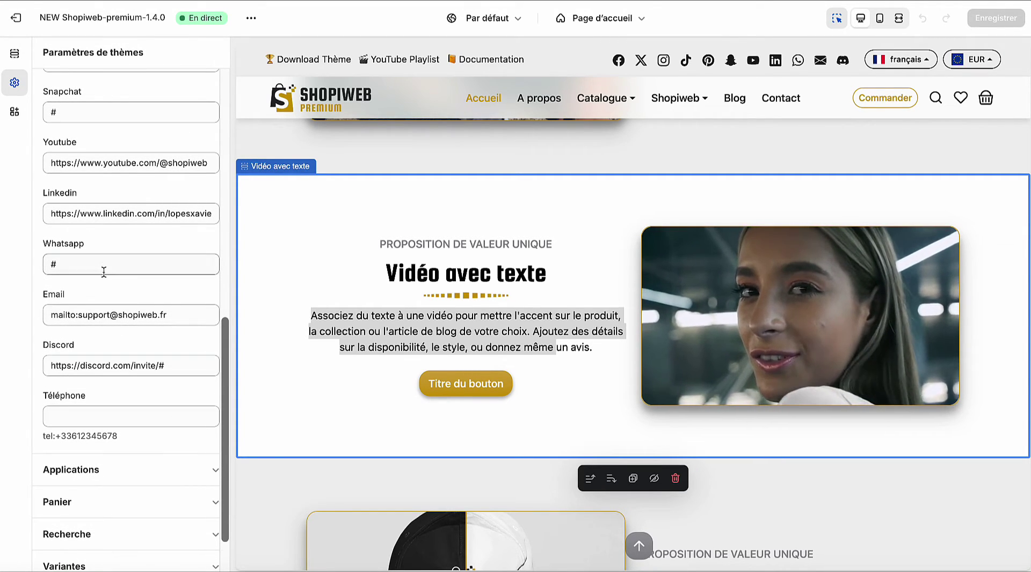
pyautogui.scroll(-2, 99, 305)
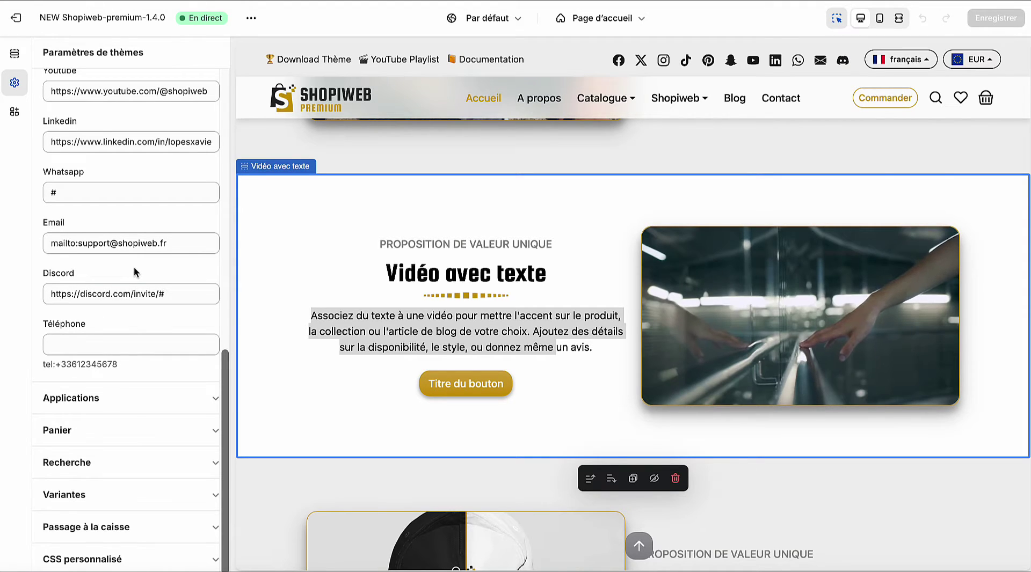
pyautogui.click(200, 403)
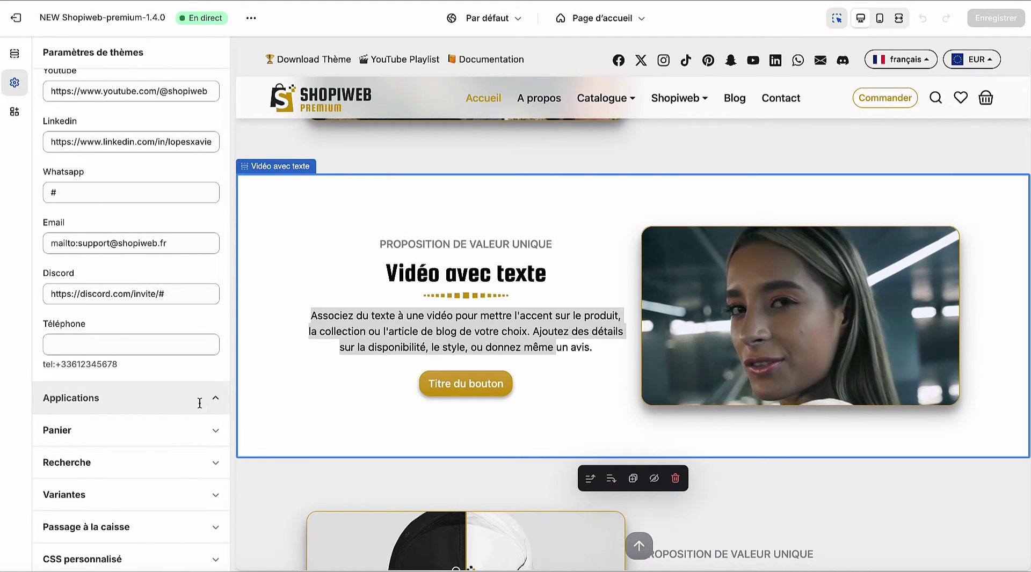
# Review the store protection, scroll-up arrow, wishlist and RGPD cookies settings in the Applications group.
pyautogui.scroll(6, 194, 372)
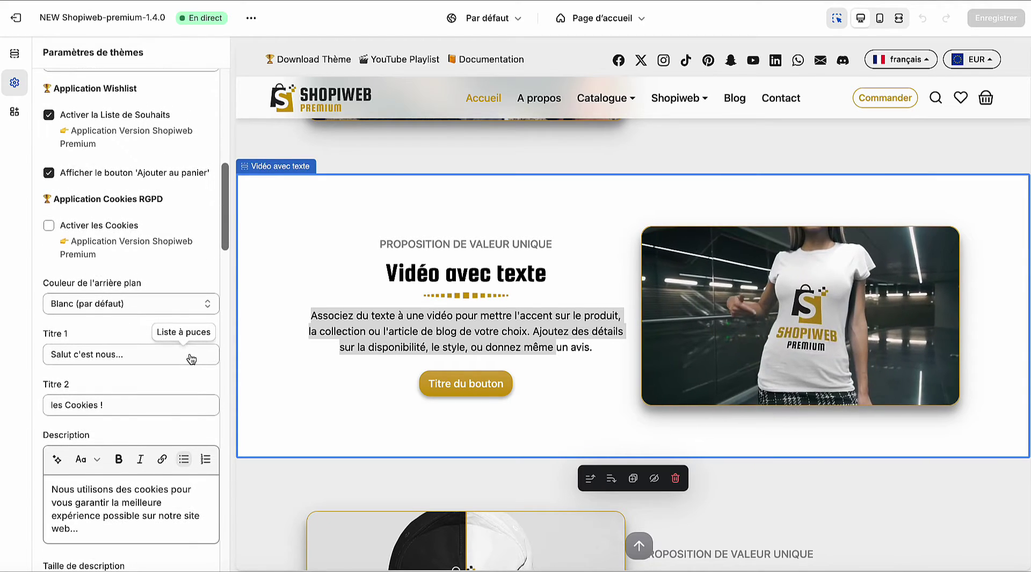
pyautogui.scroll(4, 191, 359)
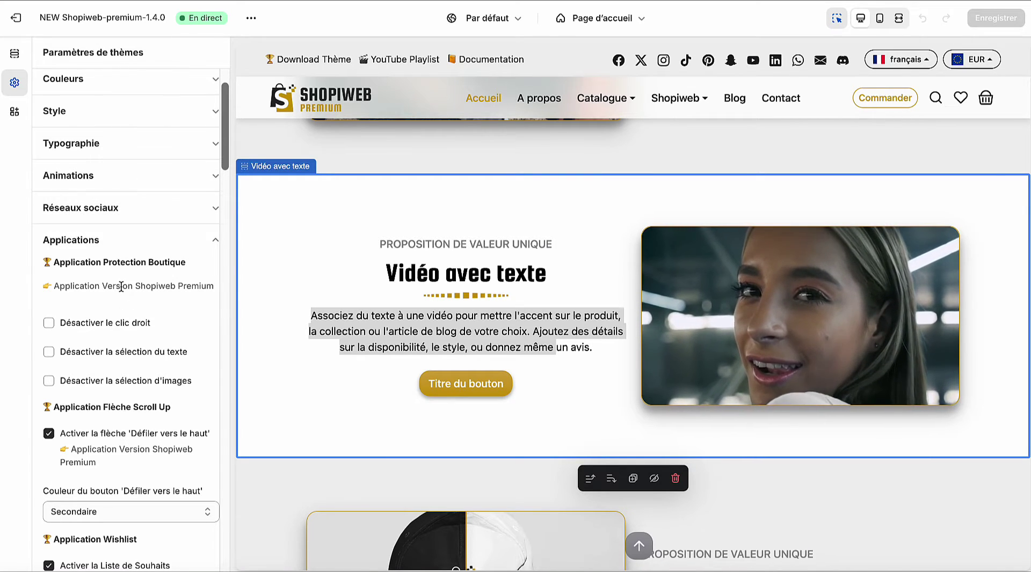
pyautogui.scroll(-5, 134, 322)
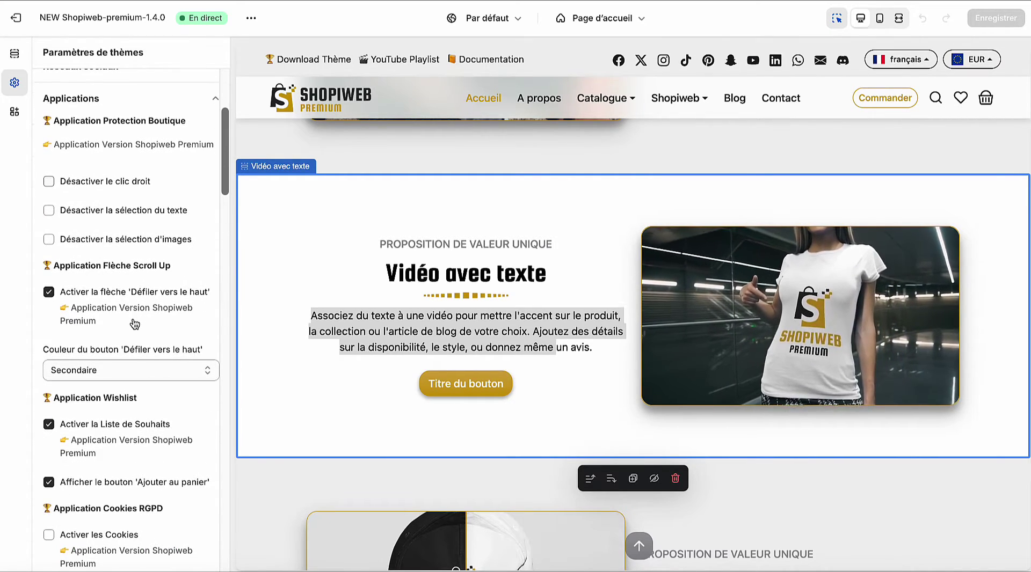
pyautogui.scroll(-5, 140, 317)
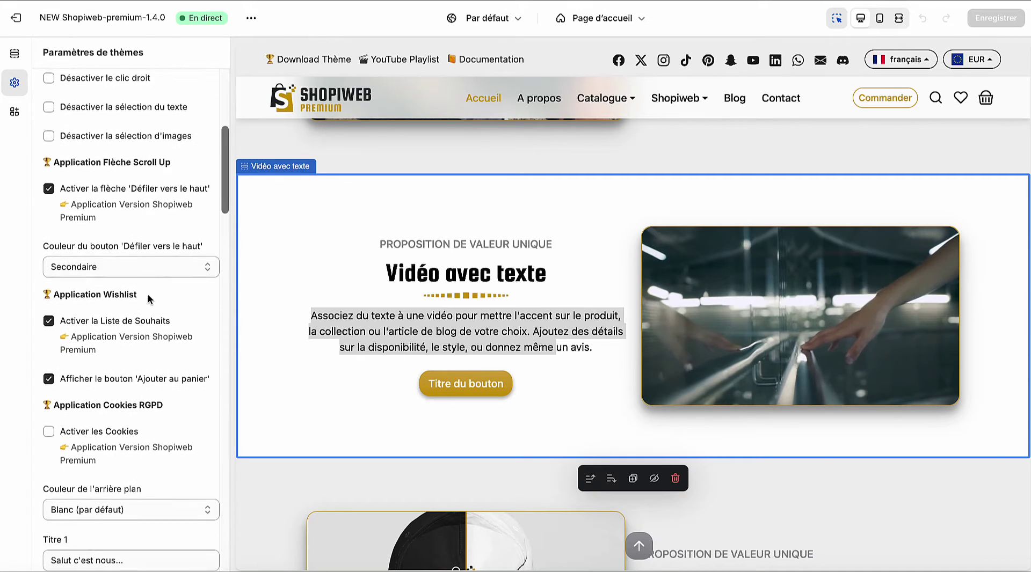
pyautogui.scroll(-3, 154, 300)
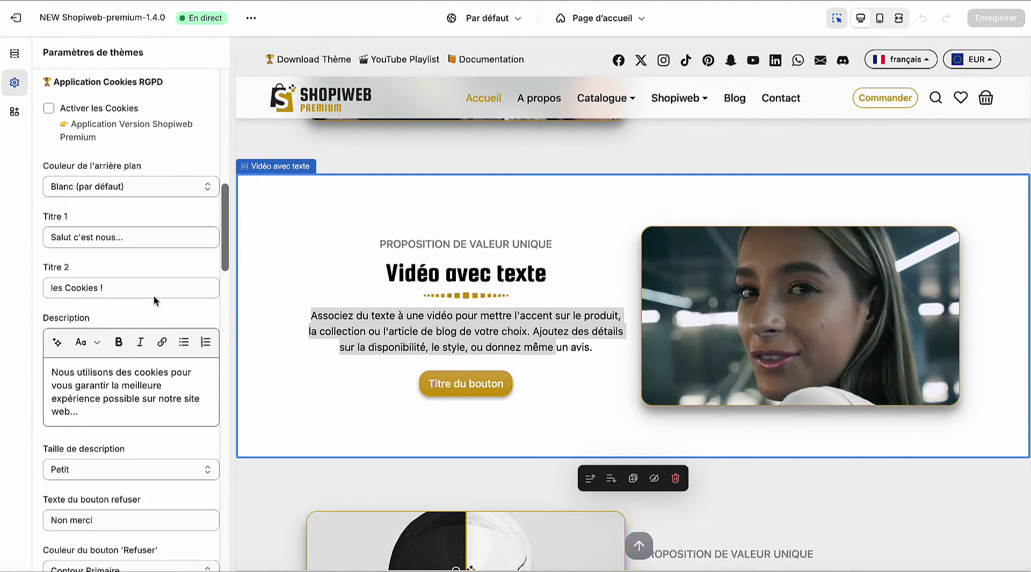
pyautogui.scroll(-1, 136, 253)
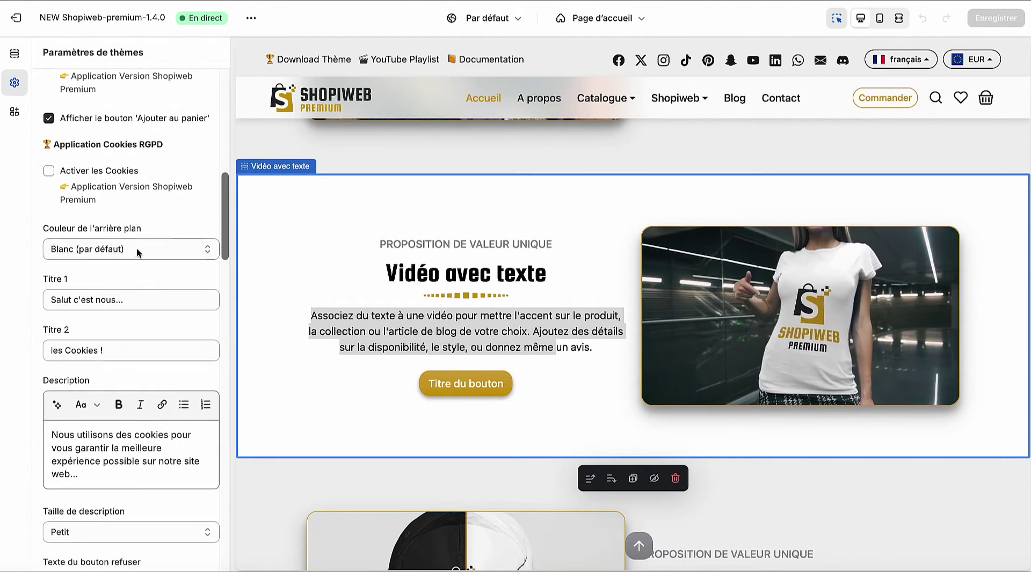
pyautogui.scroll(-15, 137, 204)
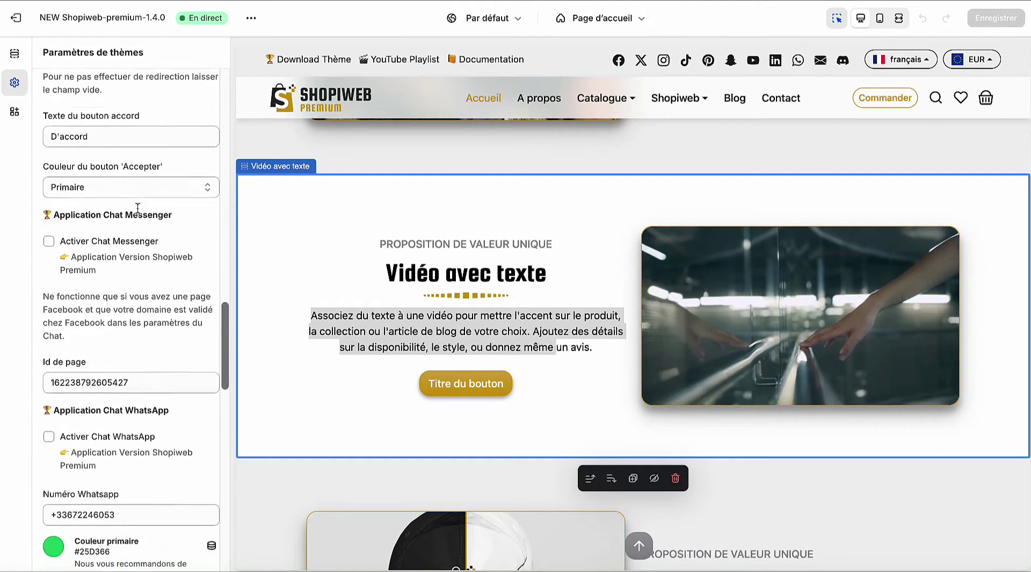
# Look over the Chat Messenger and Chat WhatsApp settings, including the WhatsApp colours, button, dialogue, image and message fields.
pyautogui.scroll(-1, 145, 252)
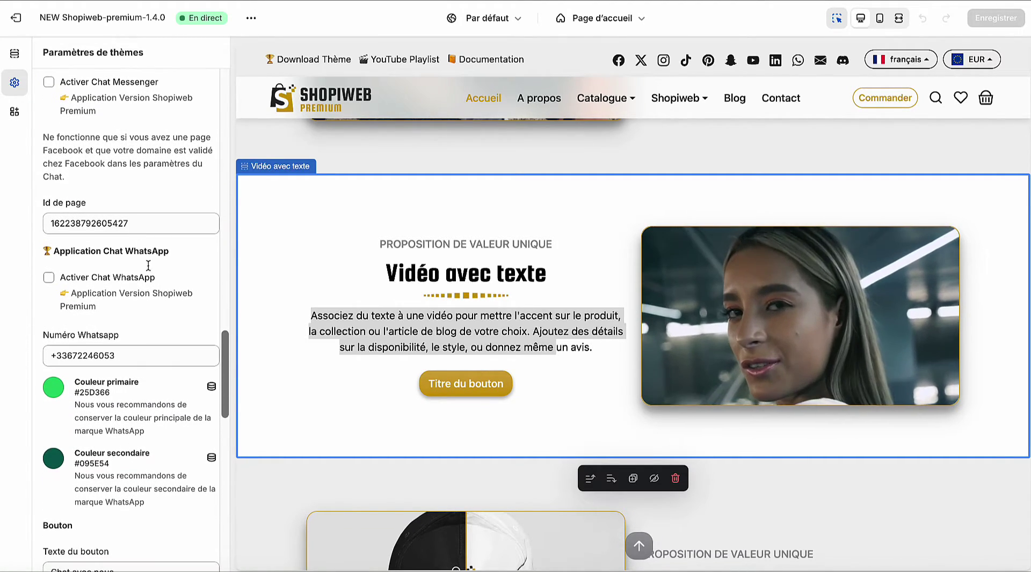
pyautogui.scroll(-5, 133, 334)
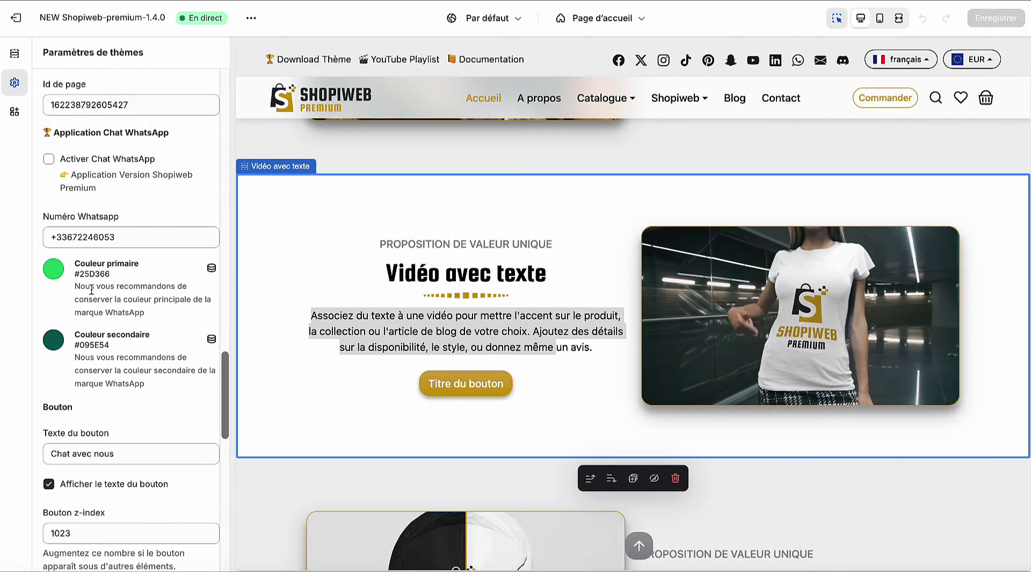
pyautogui.scroll(12, 129, 322)
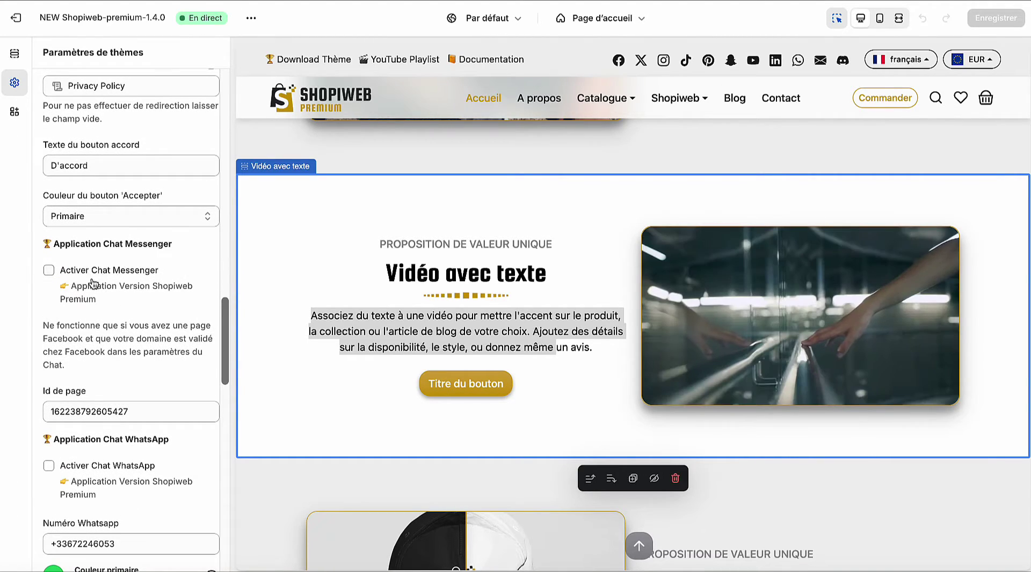
pyautogui.scroll(-18, 156, 307)
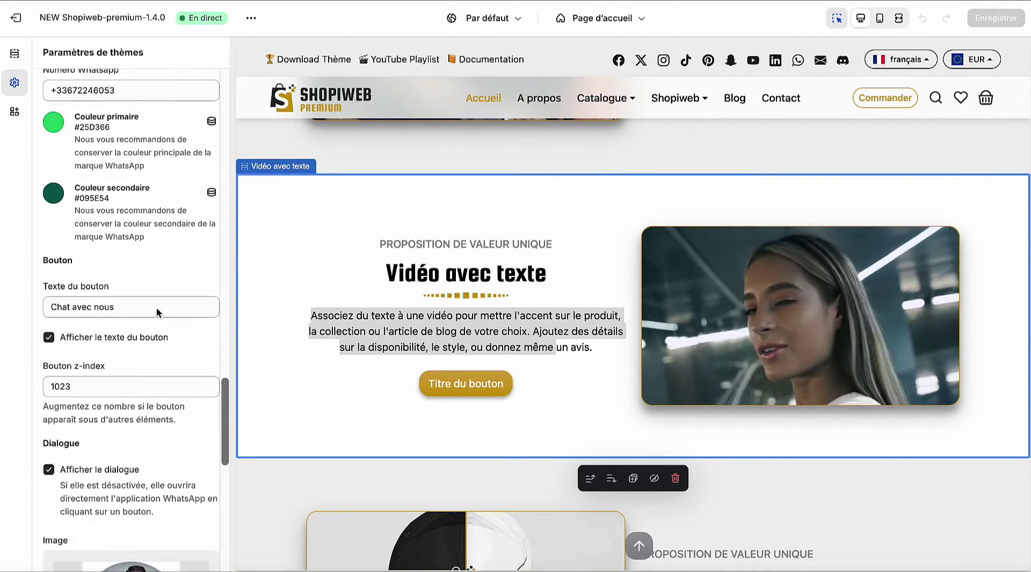
pyautogui.scroll(-18, 156, 308)
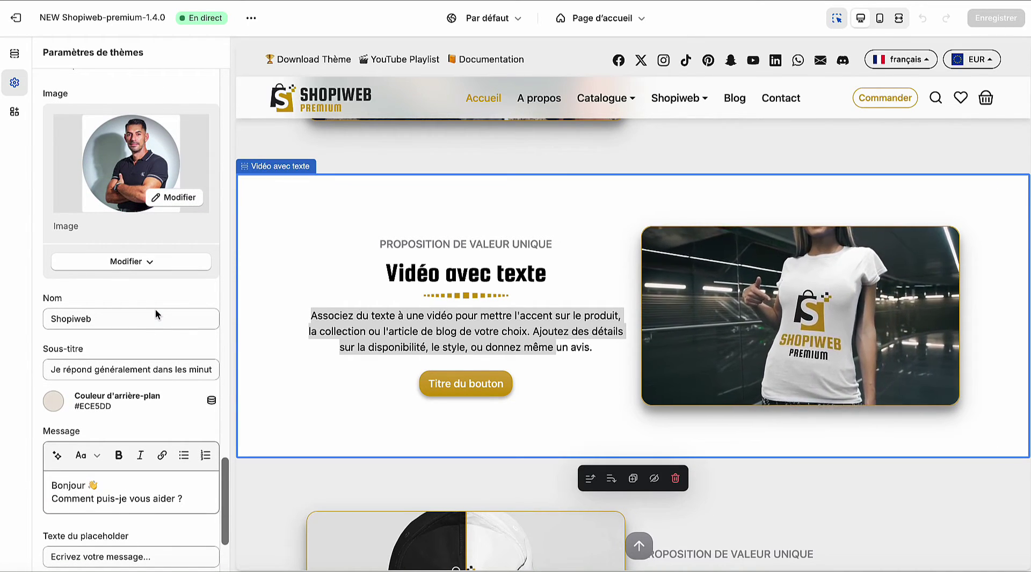
pyautogui.scroll(-6, 156, 311)
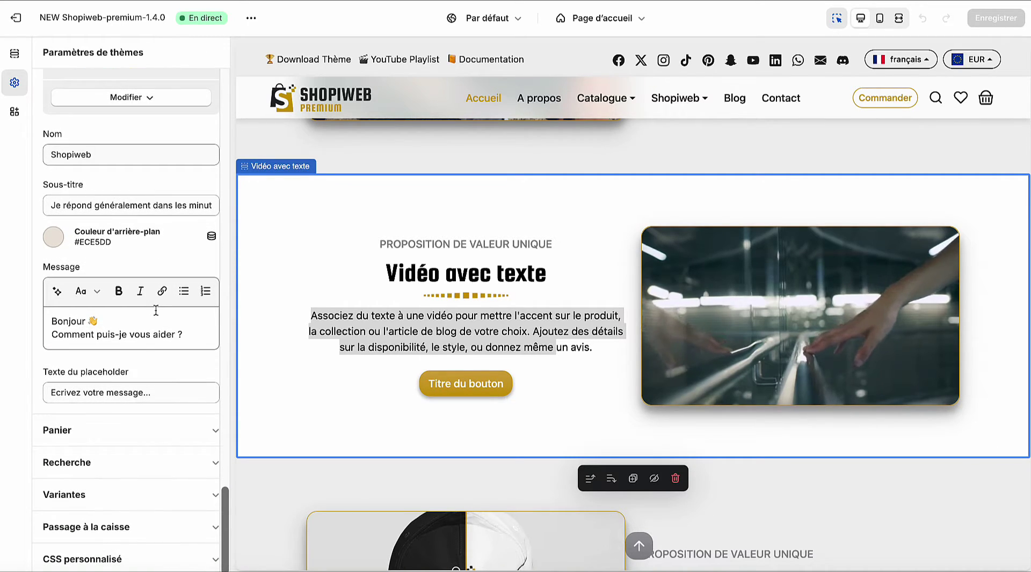
# Expand the Panier group and skim its upsell, parcel protection, cart goal and countdown settings back to the group's beginning.
pyautogui.click(209, 437)
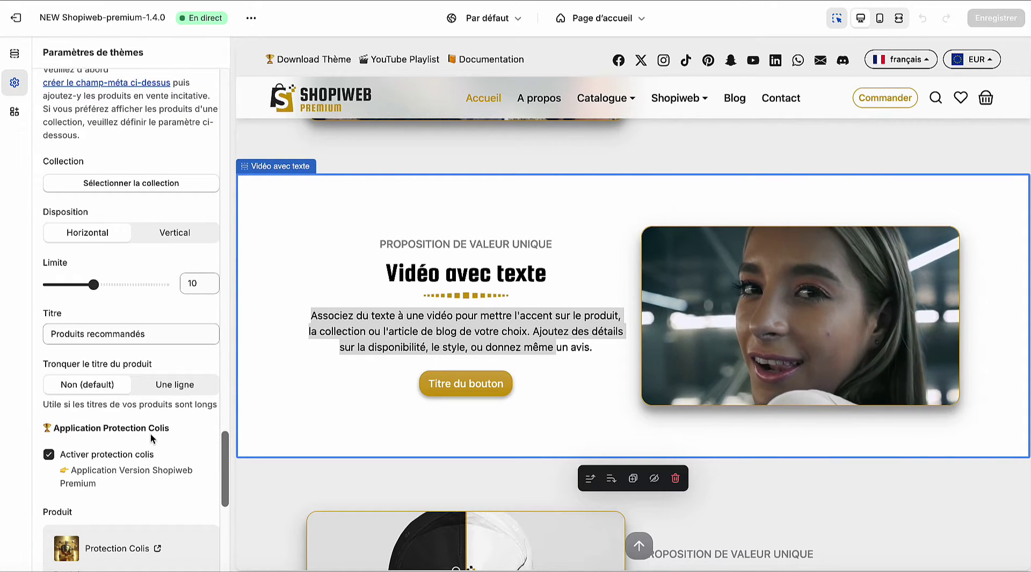
pyautogui.scroll(5, 152, 432)
pyautogui.scroll(20, 145, 443)
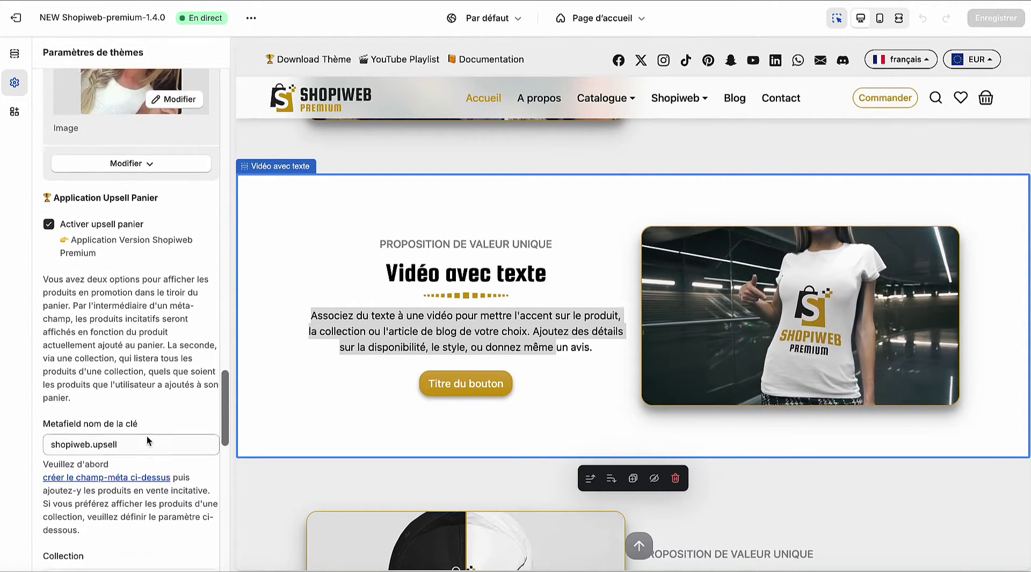
pyautogui.scroll(20, 147, 436)
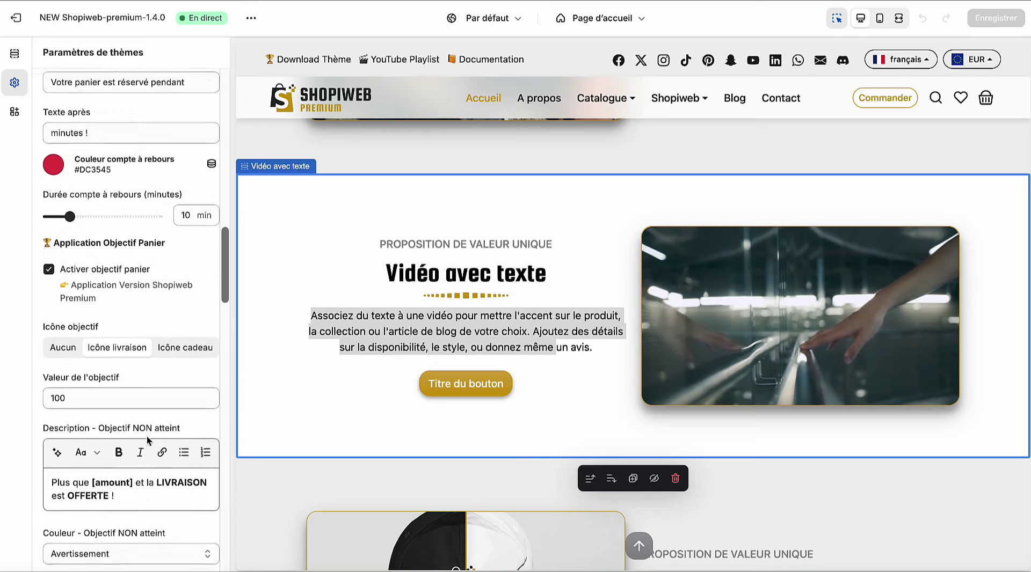
pyautogui.scroll(20, 147, 436)
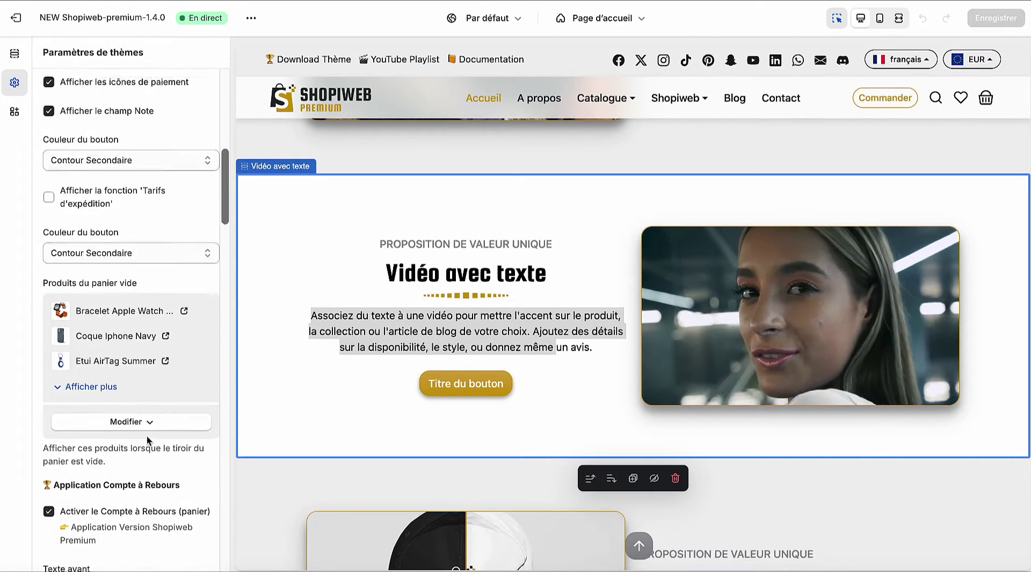
pyautogui.scroll(-4, 147, 436)
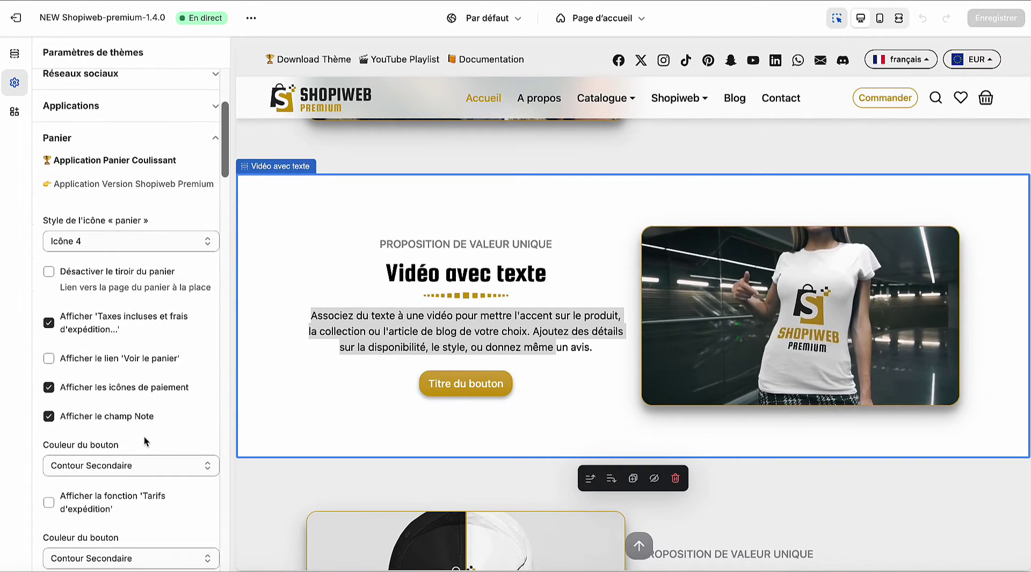
pyautogui.scroll(-1, 154, 209)
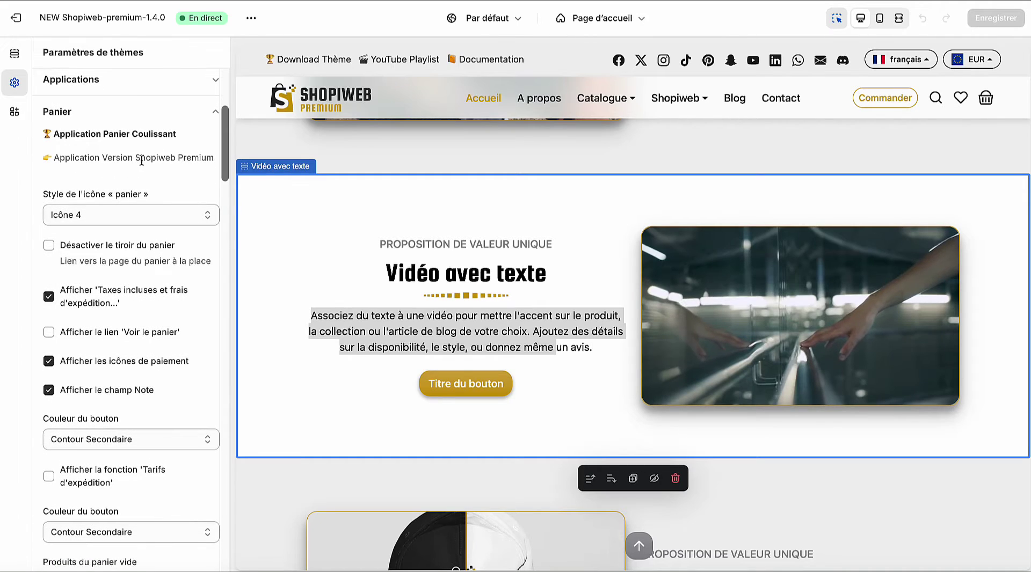
# Check the cart icon style choices and examine the cart drawer's display options and empty-cart product list.
pyautogui.click(127, 213)
pyautogui.click(131, 120)
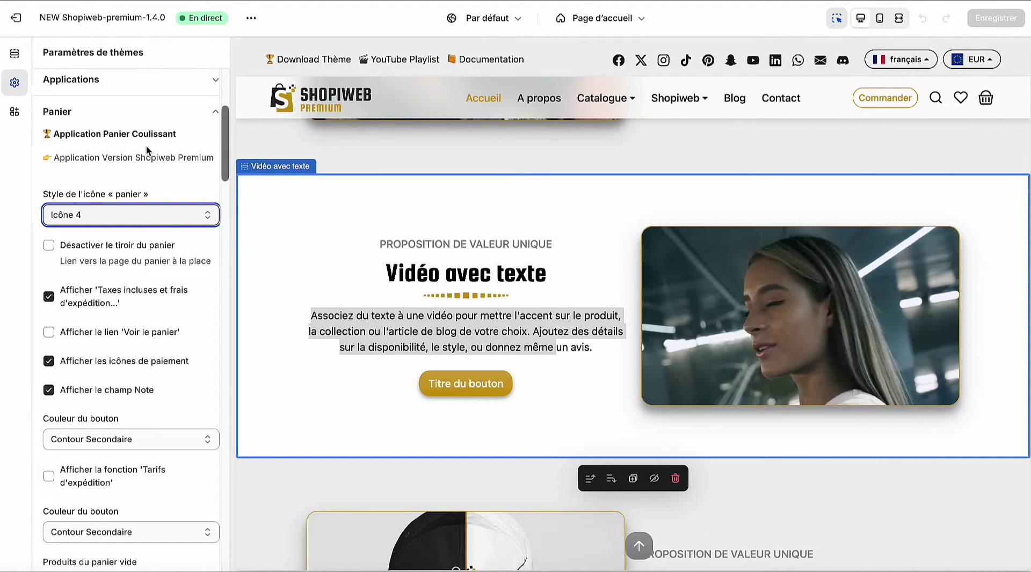
pyautogui.scroll(-5, 144, 176)
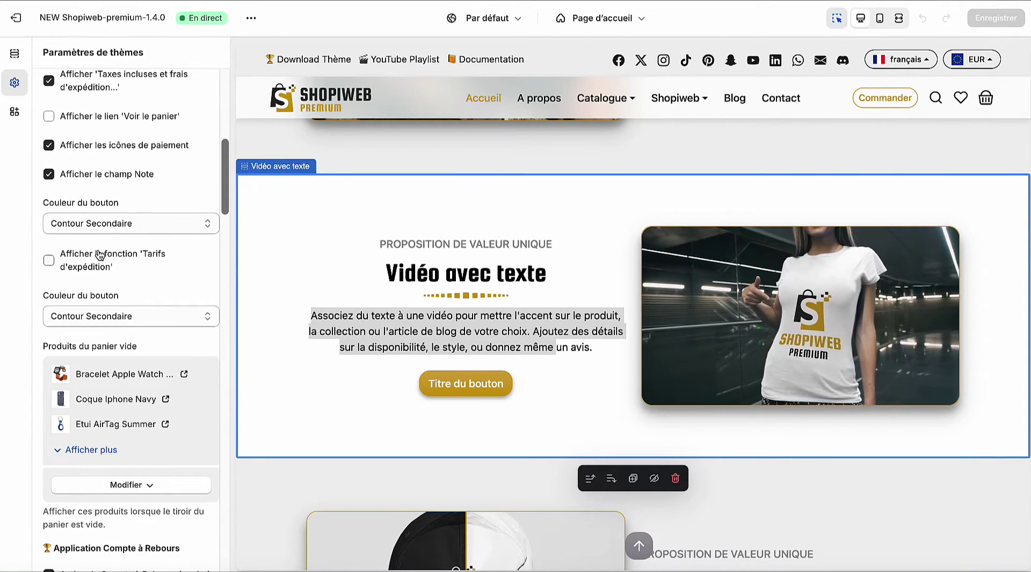
pyautogui.scroll(-4, 142, 184)
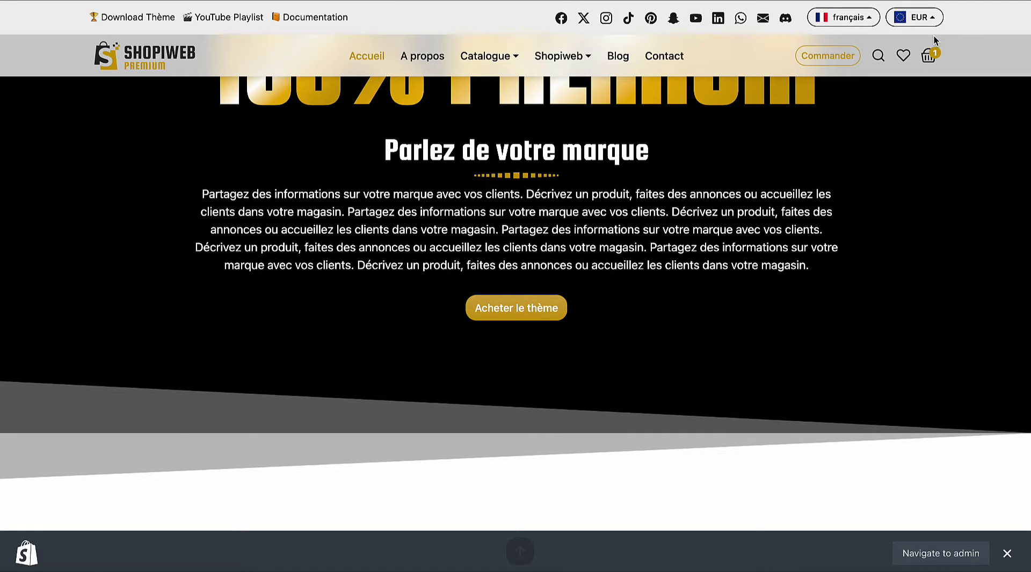
# On the storefront, remove the Bracelet Apple Watch French Tissé from the cart and view the products suggested in the empty cart.
pyautogui.click(930, 56)
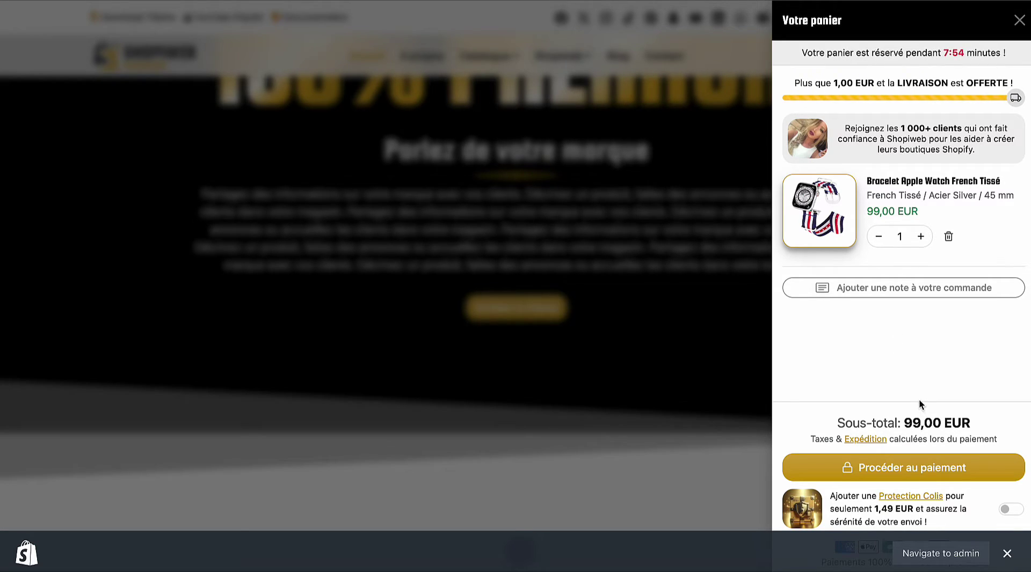
pyautogui.click(948, 237)
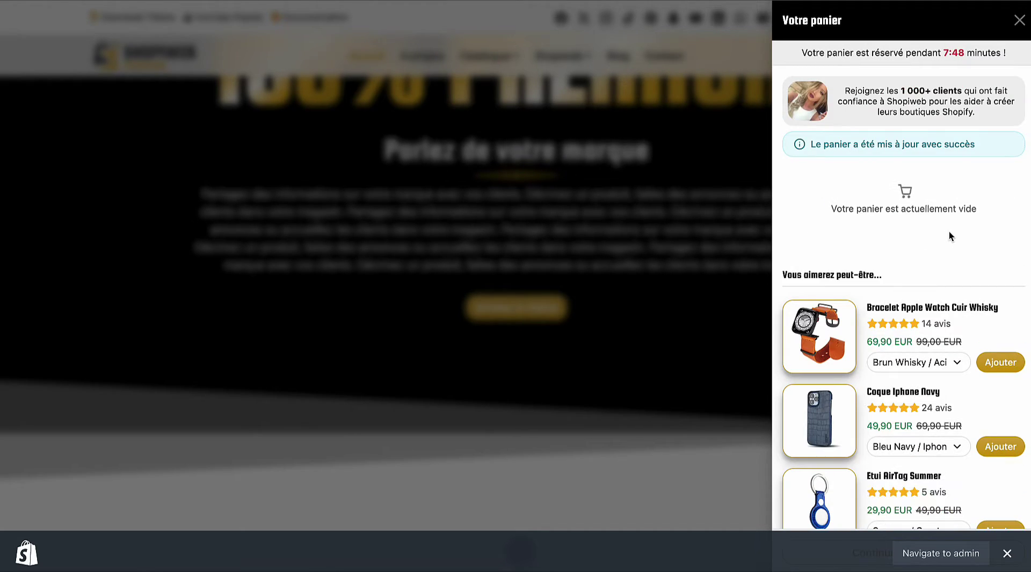
pyautogui.scroll(-3, 949, 237)
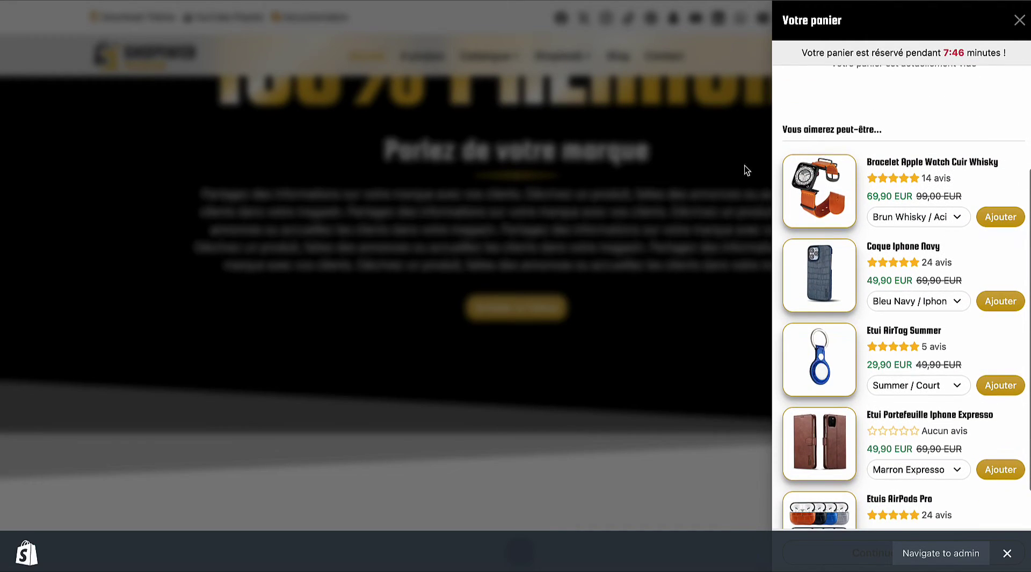
pyautogui.scroll(-1, 856, 193)
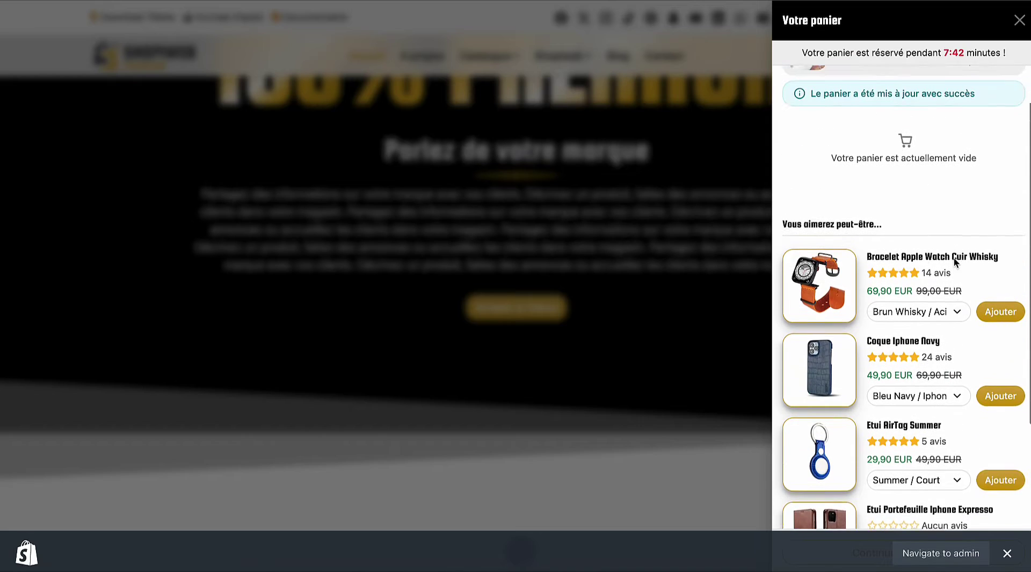
pyautogui.scroll(-4, 908, 321)
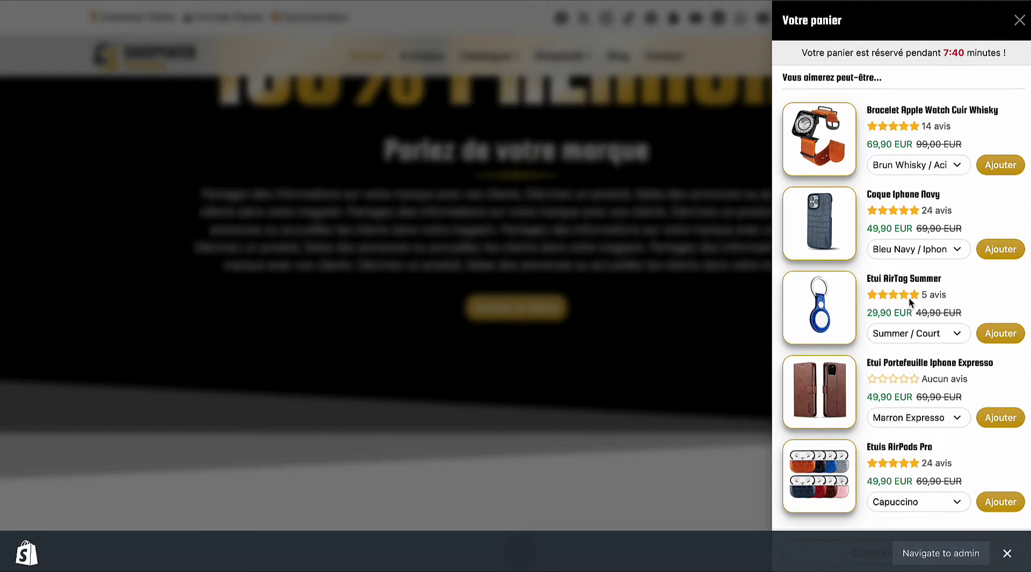
pyautogui.scroll(4, 910, 303)
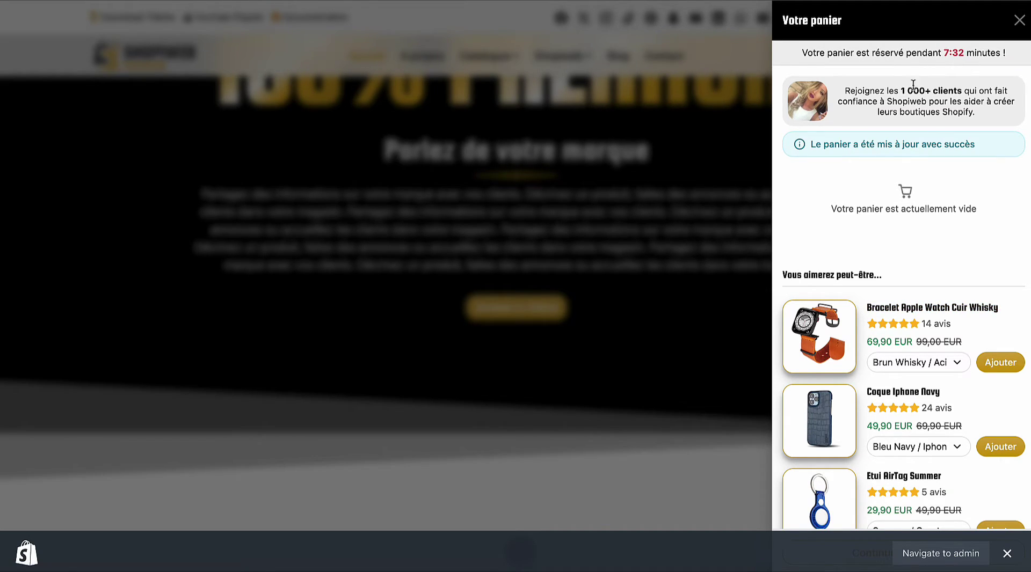
# Examine the reservation countdown text and the customer reassurance message in the cart drawer.
pyautogui.moveTo(942, 53); pyautogui.dragTo(966, 53)
pyautogui.moveTo(845, 89); pyautogui.dragTo(976, 115)
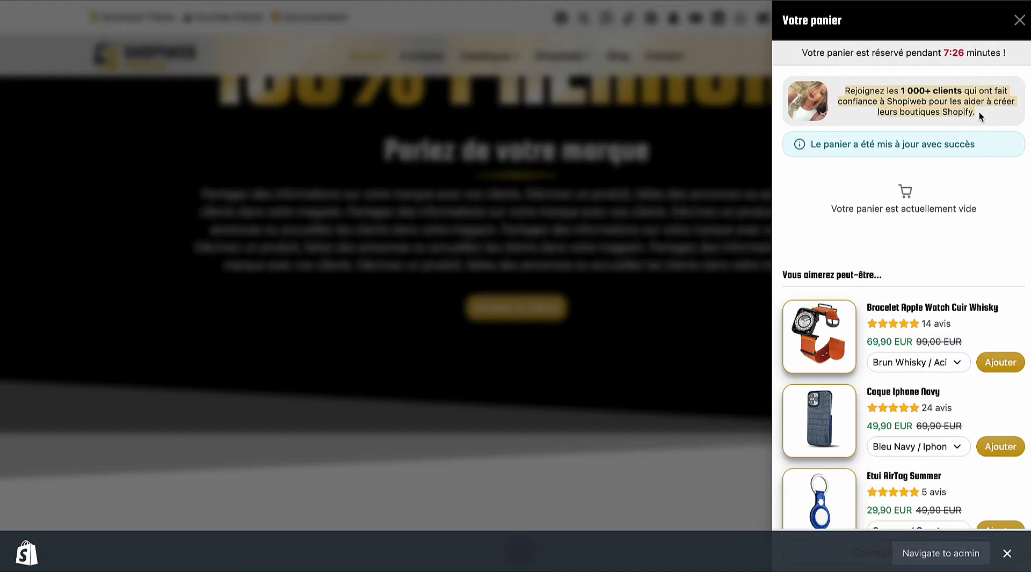
pyautogui.click(978, 112)
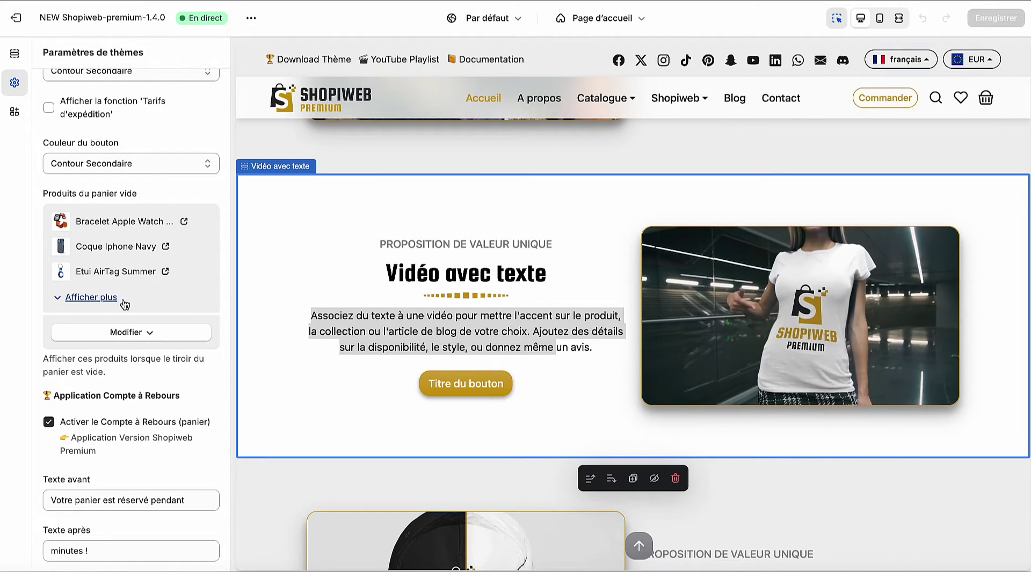
# Back in the theme editor, review the cart countdown's texts, colour and duration and the Application Objectif Panier settings.
pyautogui.scroll(-2, 124, 305)
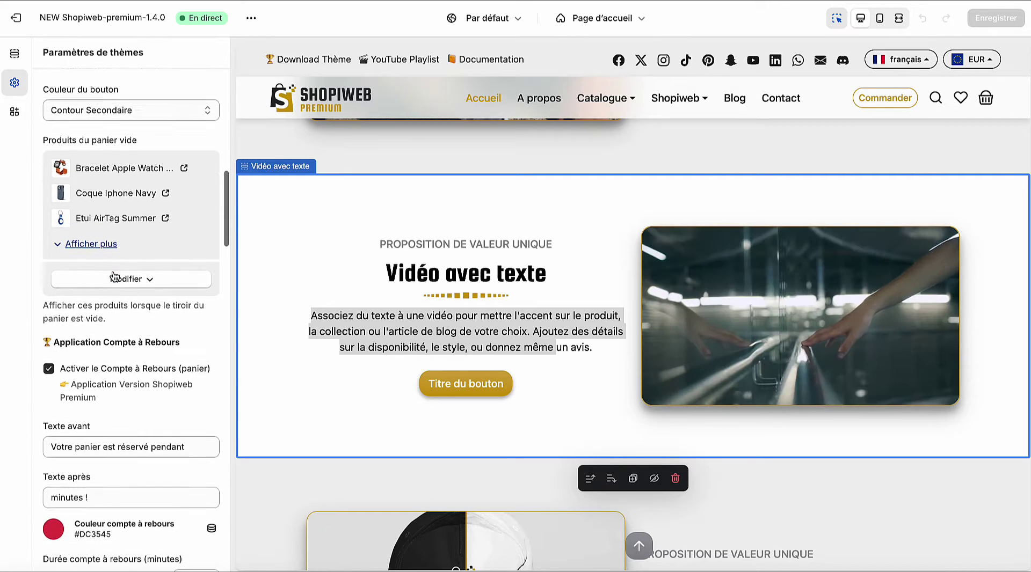
pyautogui.scroll(-5, 113, 274)
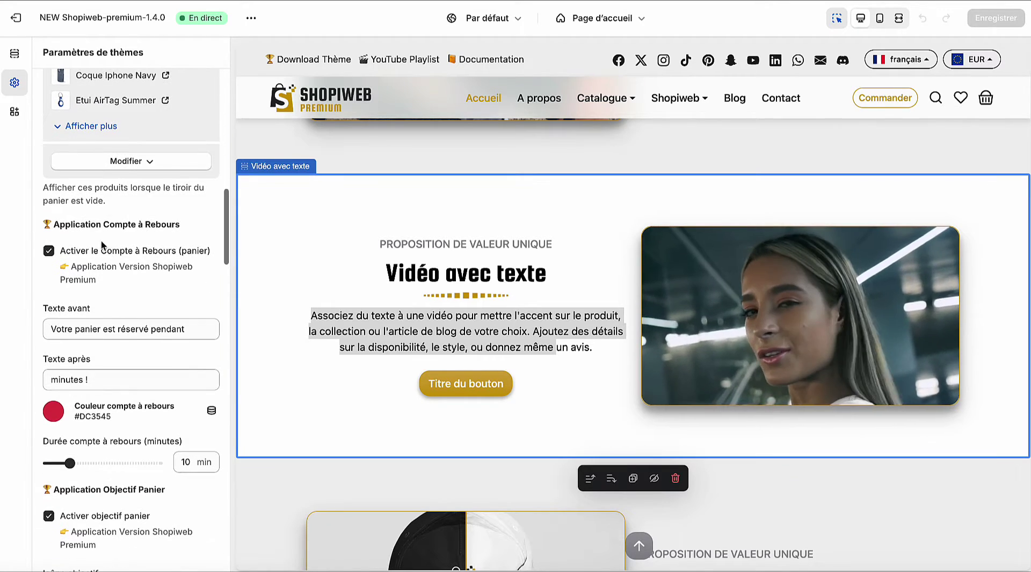
pyautogui.scroll(-5, 136, 257)
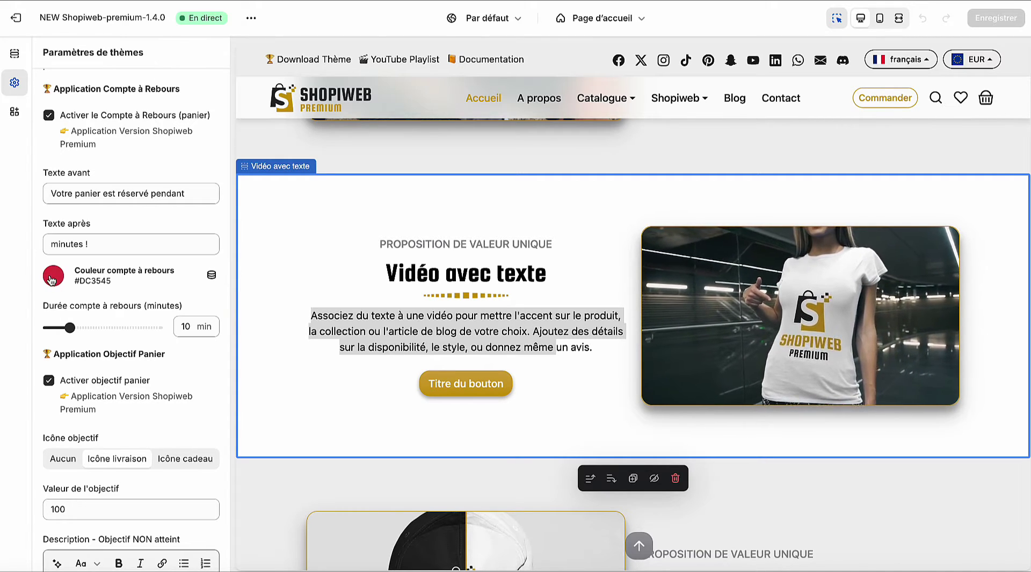
pyautogui.scroll(-2, 99, 197)
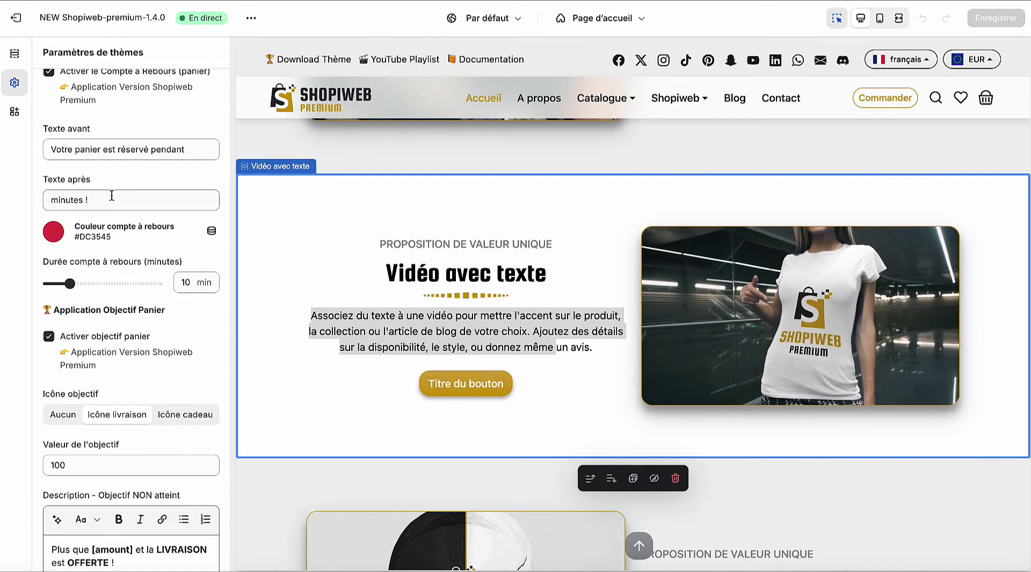
pyautogui.scroll(-3, 111, 196)
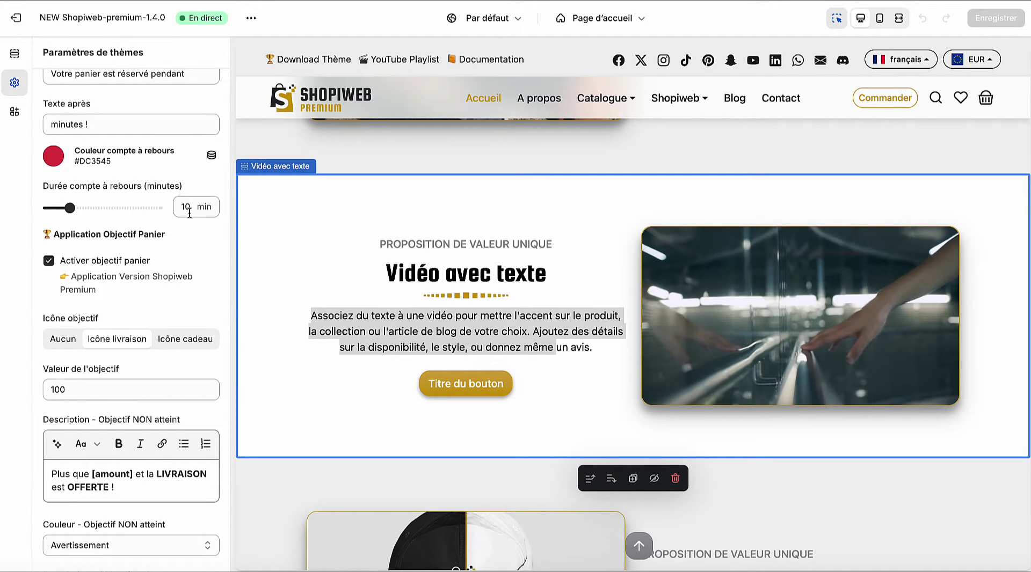
# Set the cart countdown duration to 5 minutes.
pyautogui.moveTo(70, 207); pyautogui.dragTo(36, 213)
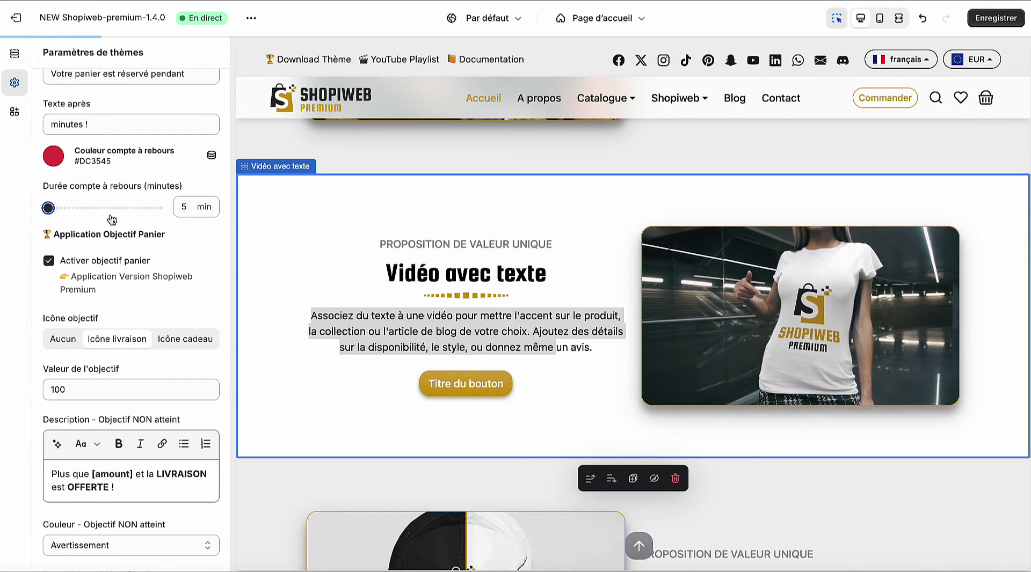
pyautogui.scroll(-2, 88, 199)
pyautogui.scroll(-3, 91, 204)
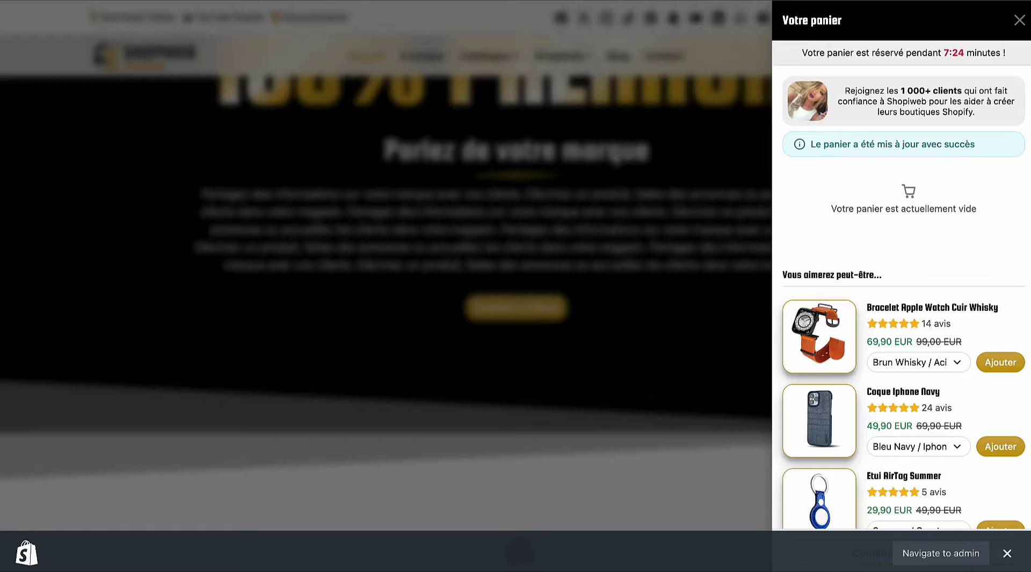
# On the storefront, add the suggested Etui Portefeuille Iphone Expresso to the cart, then return to the theme editor.
pyautogui.scroll(-4, 912, 374)
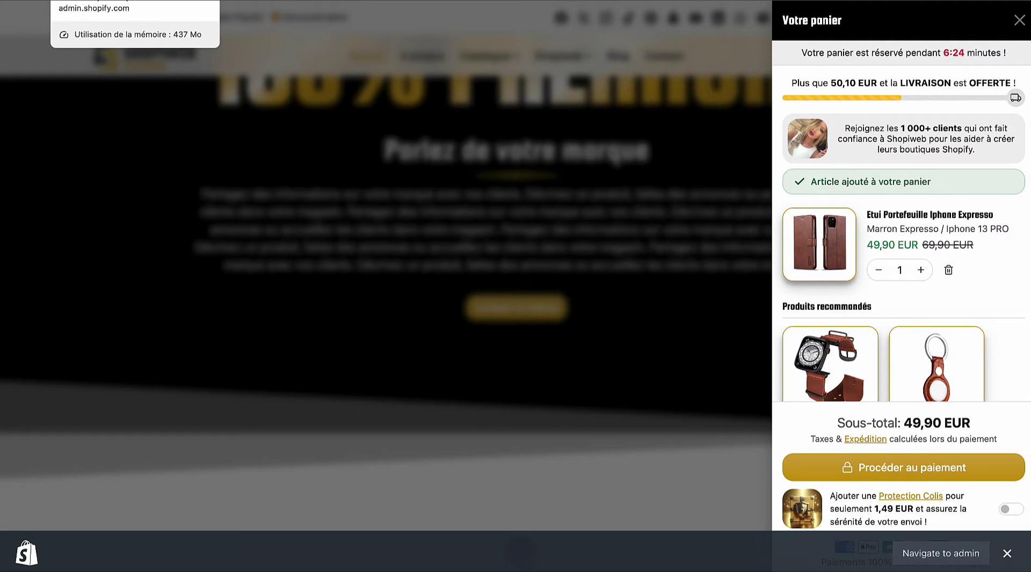
pyautogui.click(107, 1)
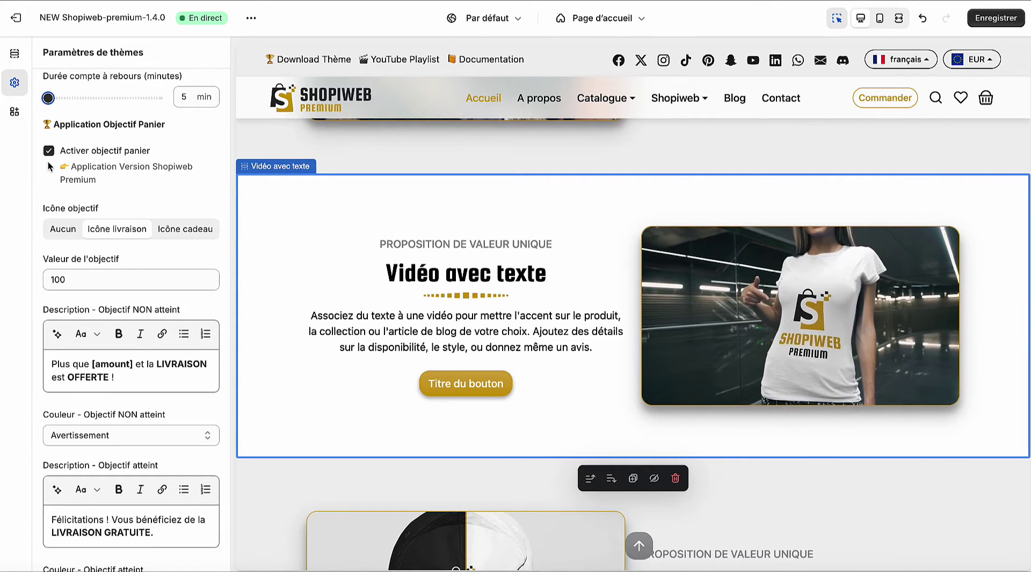
# Examine the cart goal's icon, target value, and the description texts and colours for goal reached and not reached.
pyautogui.scroll(-2, 111, 189)
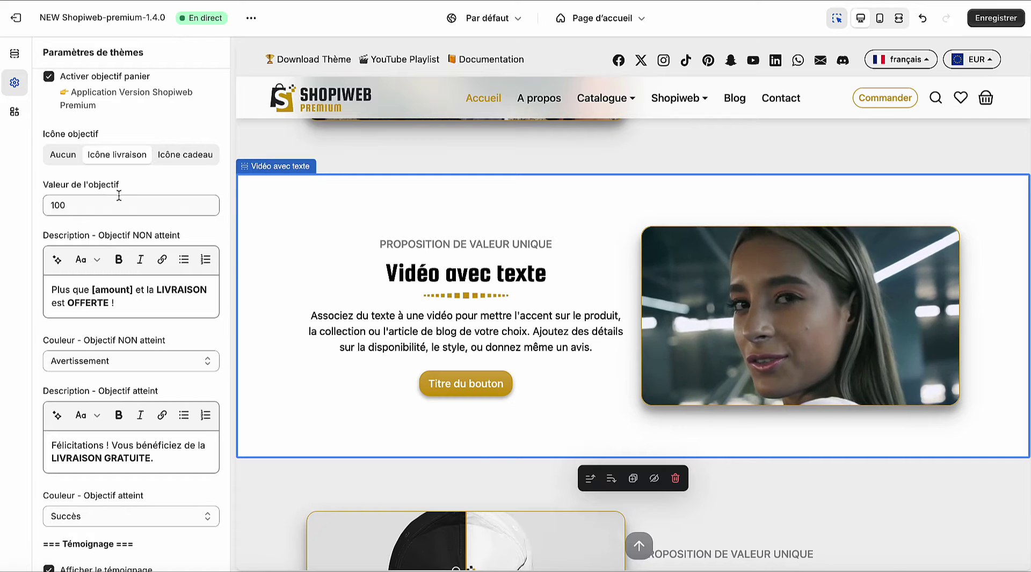
pyautogui.scroll(-5, 127, 208)
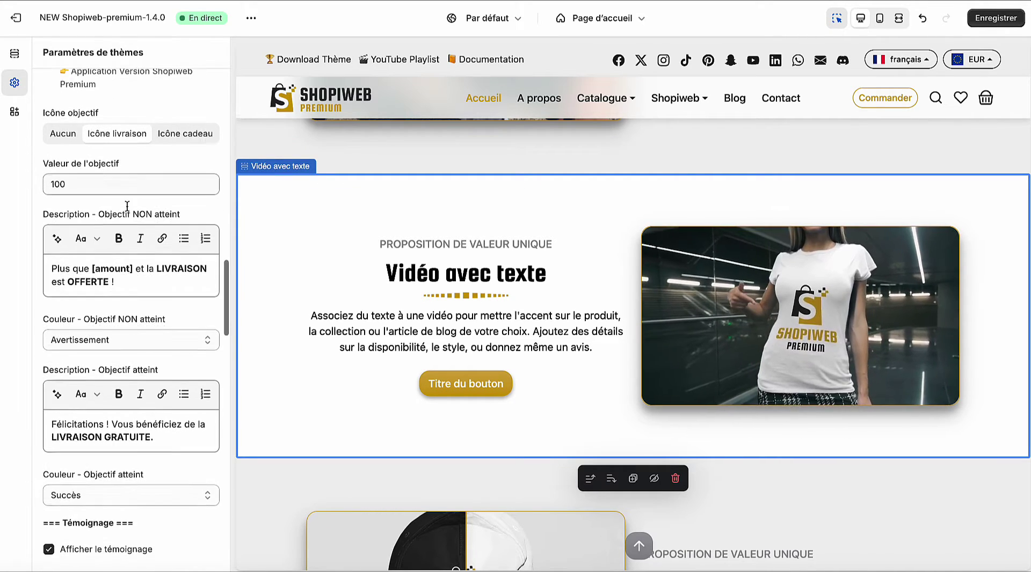
pyautogui.scroll(3, 107, 129)
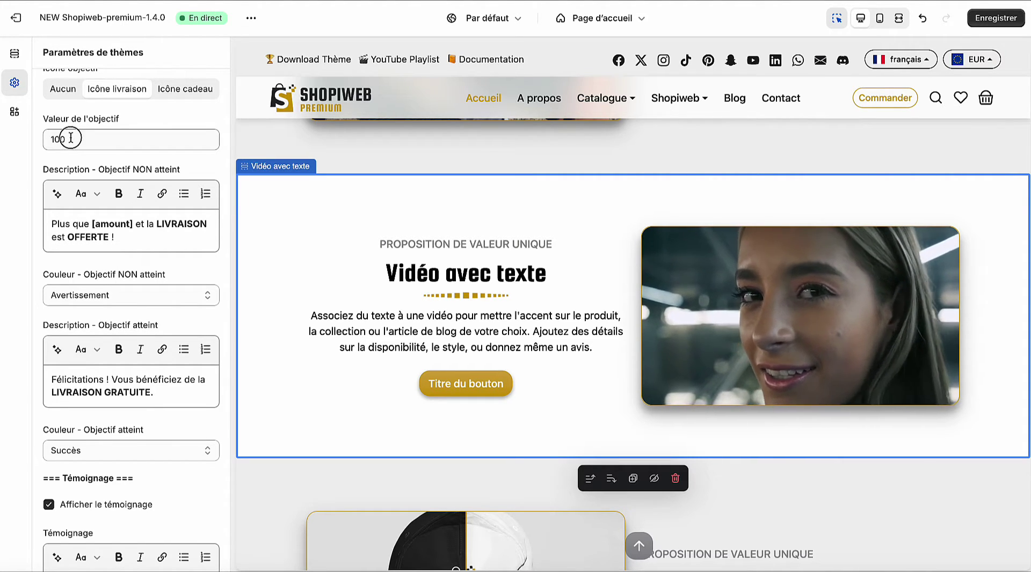
pyautogui.doubleClick(71, 138)
# Review the cart testimonial's text and image and the Application Upsell Panier metafield, collection and layout settings.
pyautogui.scroll(-10, 108, 162)
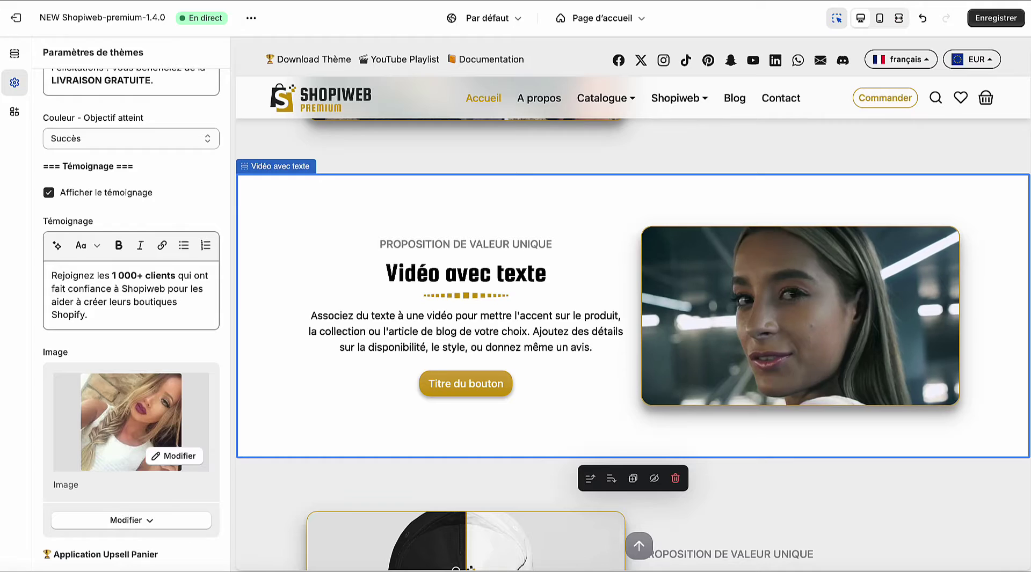
pyautogui.scroll(-4, 105, 179)
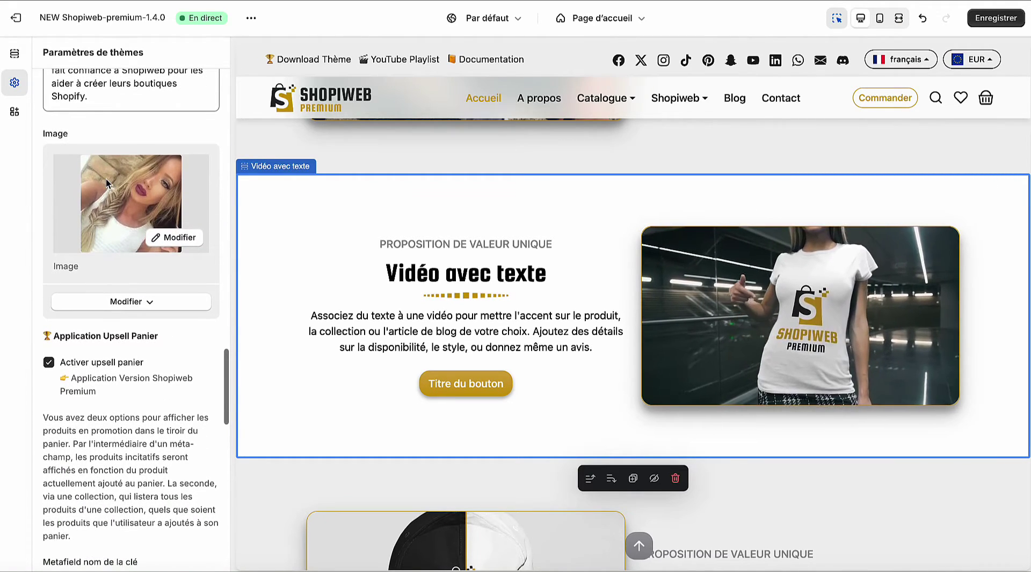
pyautogui.scroll(-2, 110, 177)
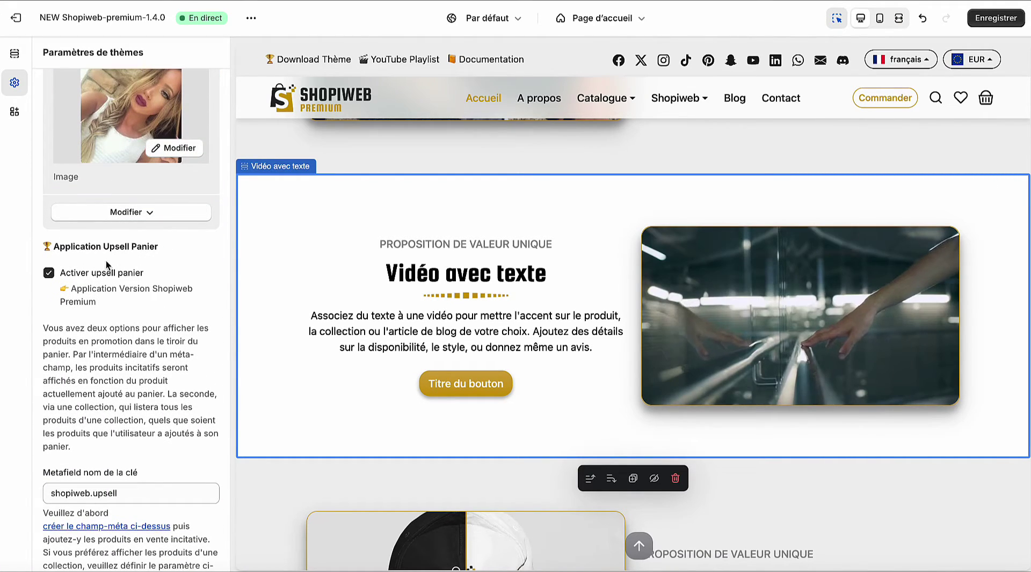
pyautogui.scroll(-6, 111, 260)
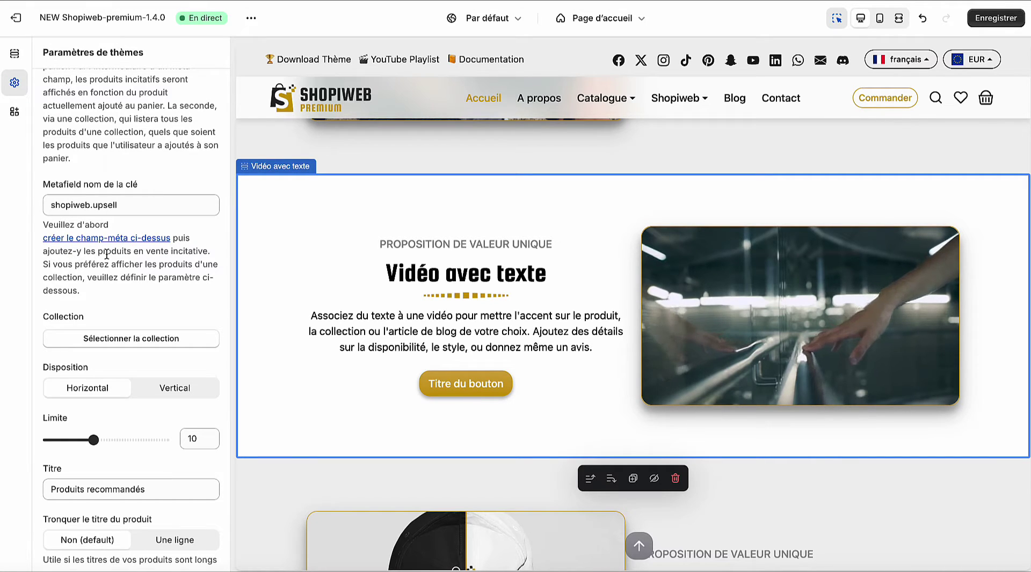
pyautogui.scroll(-1, 132, 247)
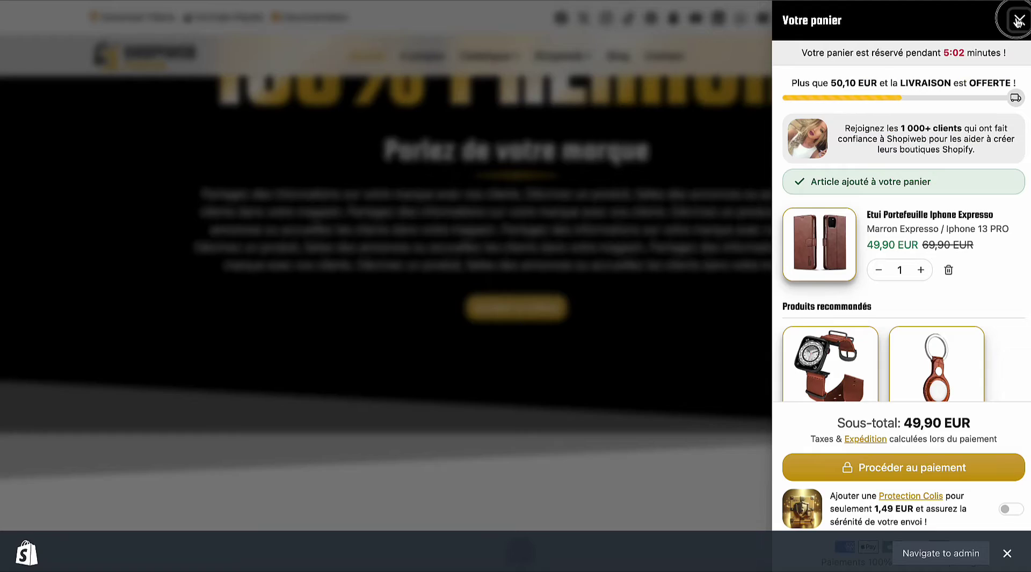
# On the storefront, close the cart drawer and browse the demo home page's product, collection, review, video and featured product sections.
pyautogui.click(1017, 22)
pyautogui.scroll(20, 405, 224)
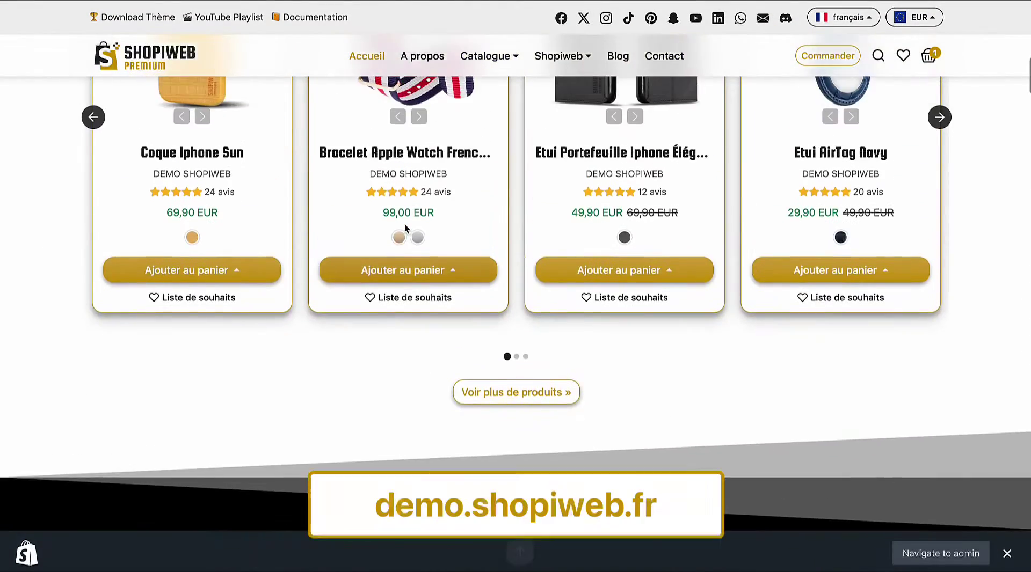
pyautogui.scroll(-15, 407, 229)
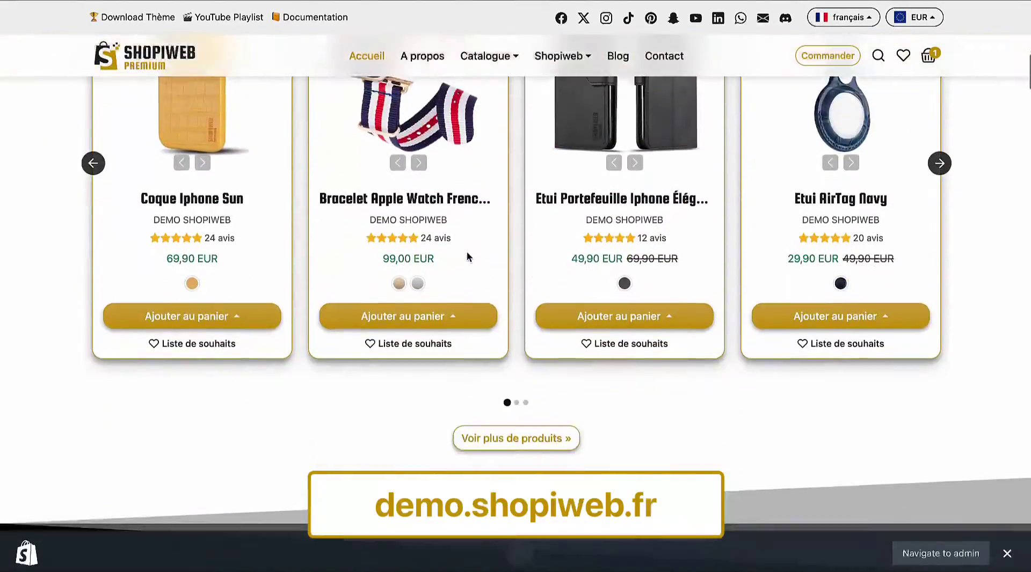
pyautogui.scroll(-8, 466, 254)
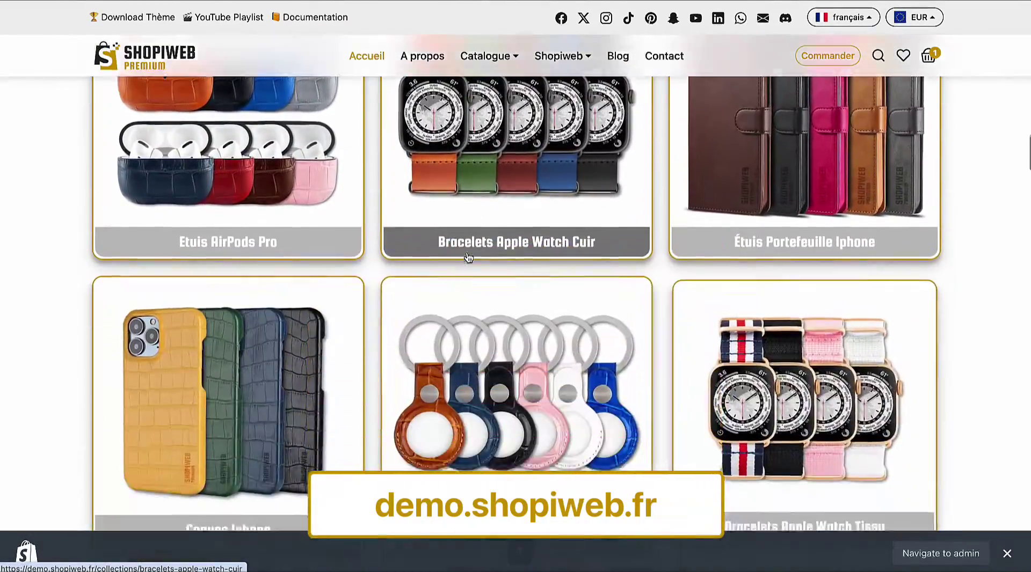
pyautogui.scroll(-10, 467, 258)
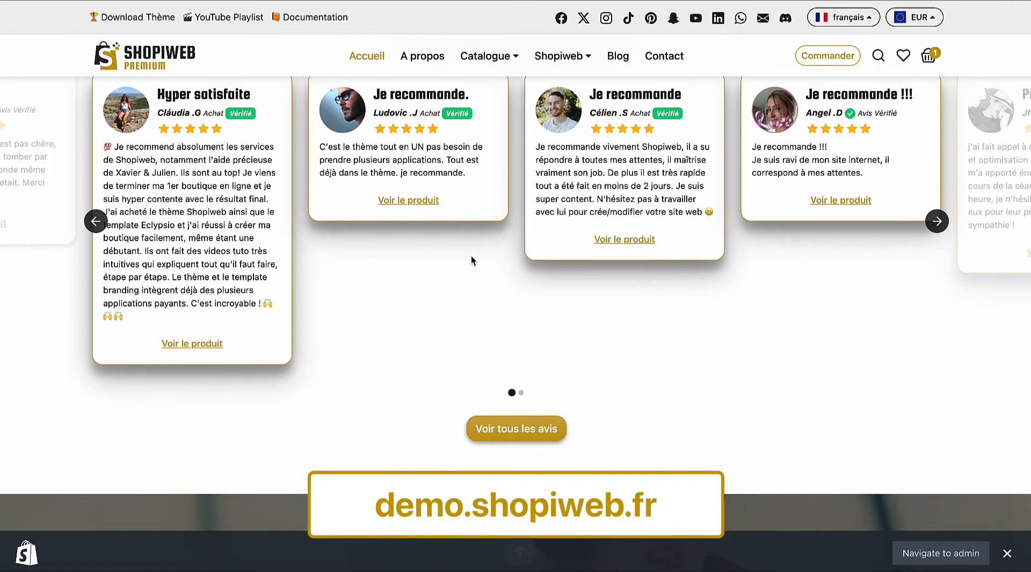
pyautogui.scroll(-10, 818, 295)
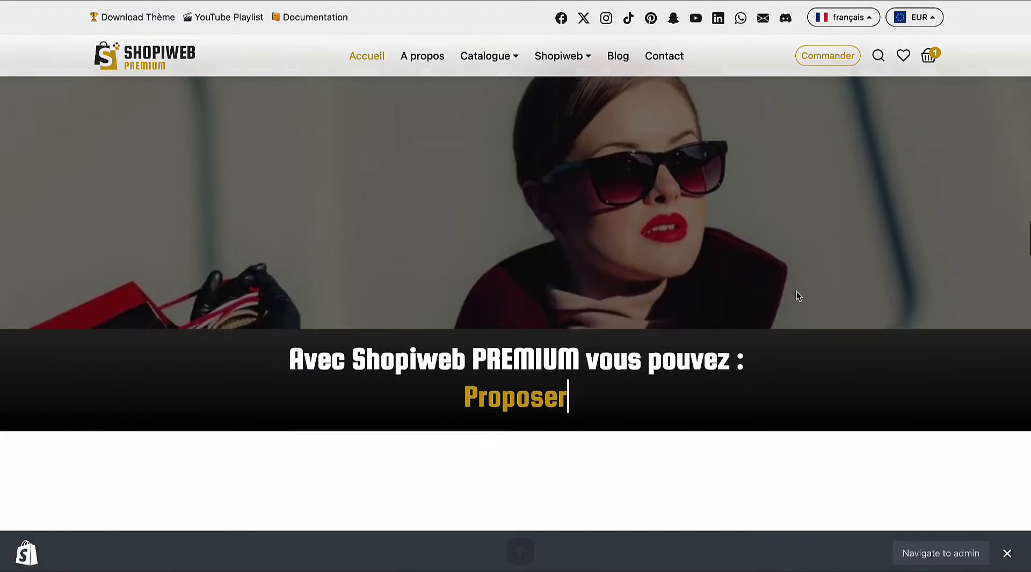
pyautogui.scroll(-8, 790, 295)
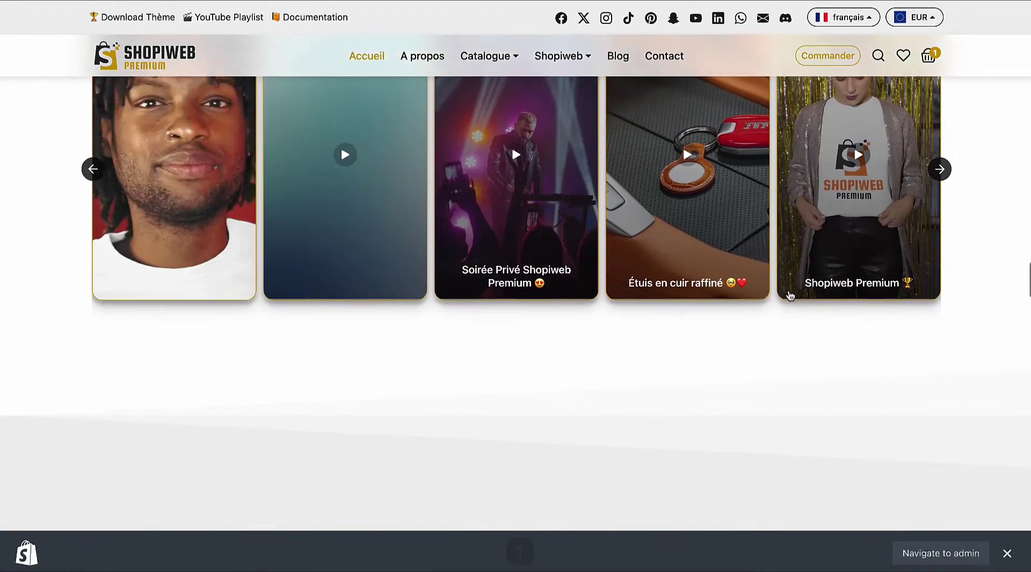
pyautogui.scroll(-12, 789, 295)
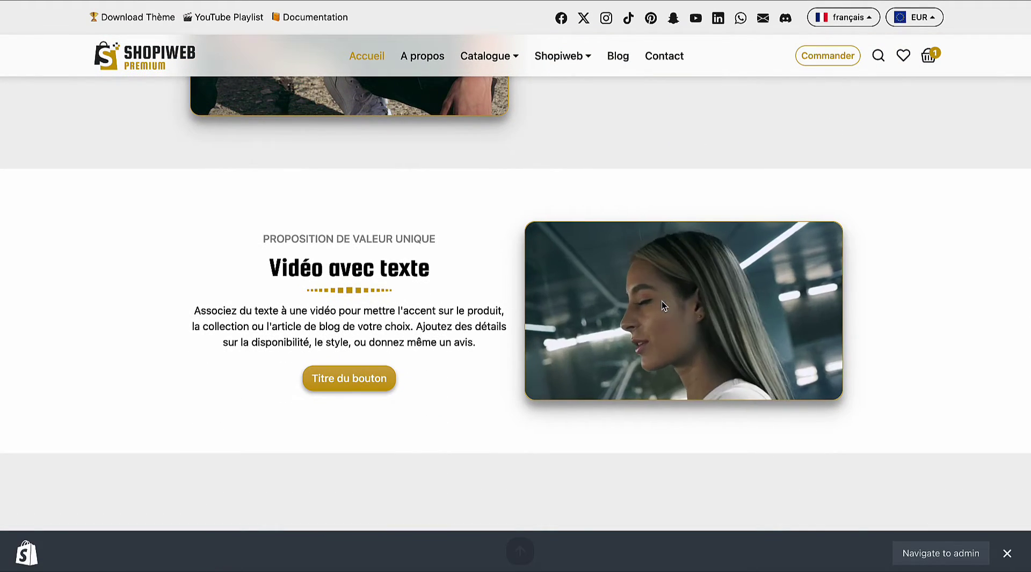
pyautogui.scroll(-15, 666, 302)
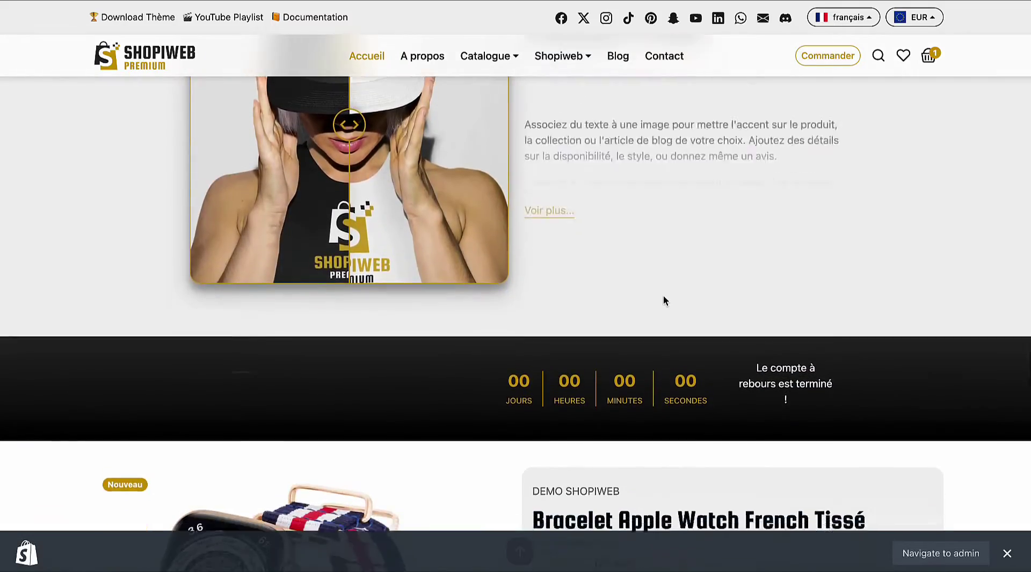
pyautogui.scroll(10, 664, 299)
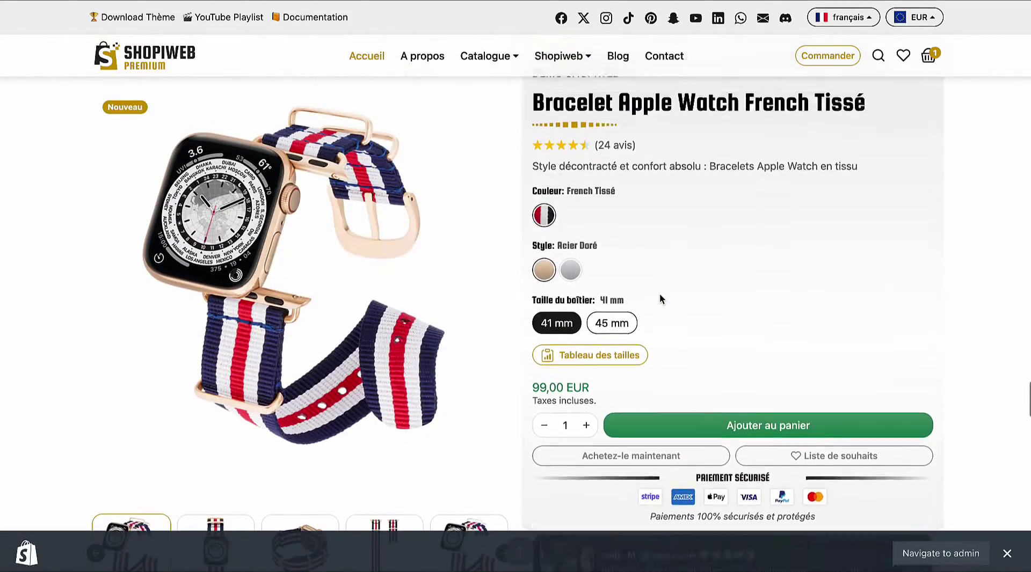
pyautogui.scroll(-9, 660, 293)
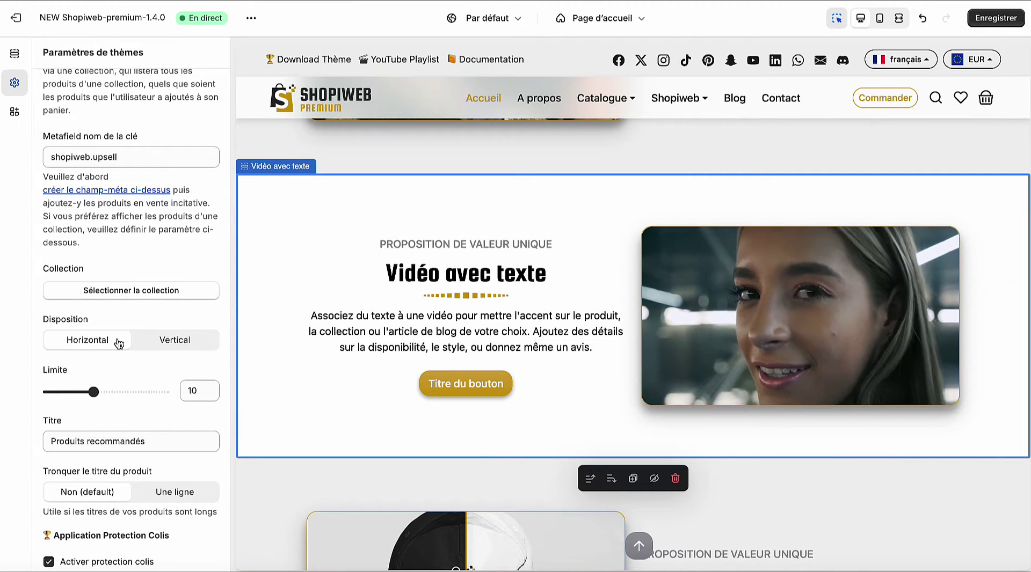
# Back in the theme editor, review the upsell limit, title and truncation options and the Application Protection Colis product settings.
pyautogui.scroll(-3, 119, 342)
pyautogui.scroll(-3, 119, 344)
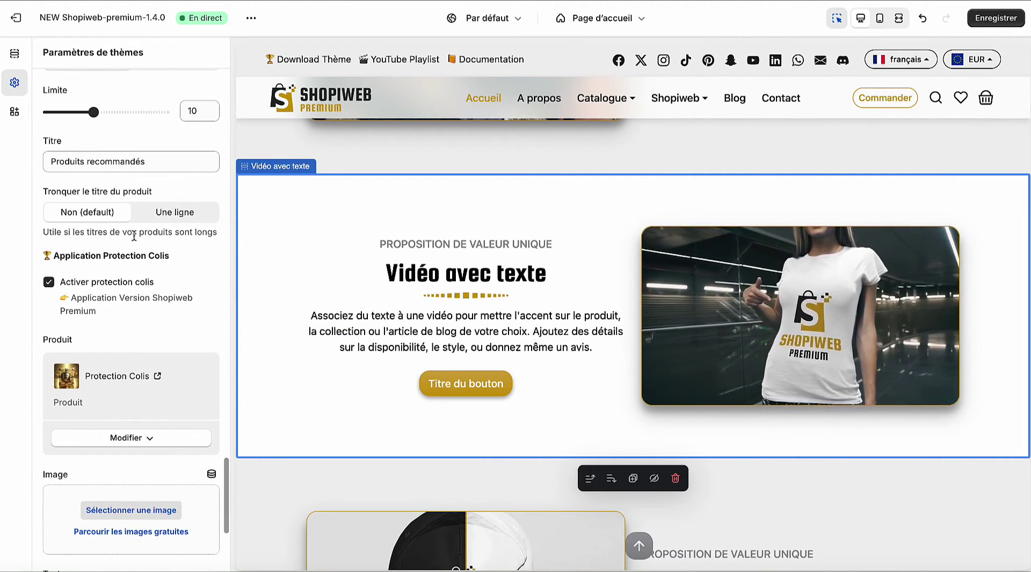
pyautogui.scroll(-1, 128, 269)
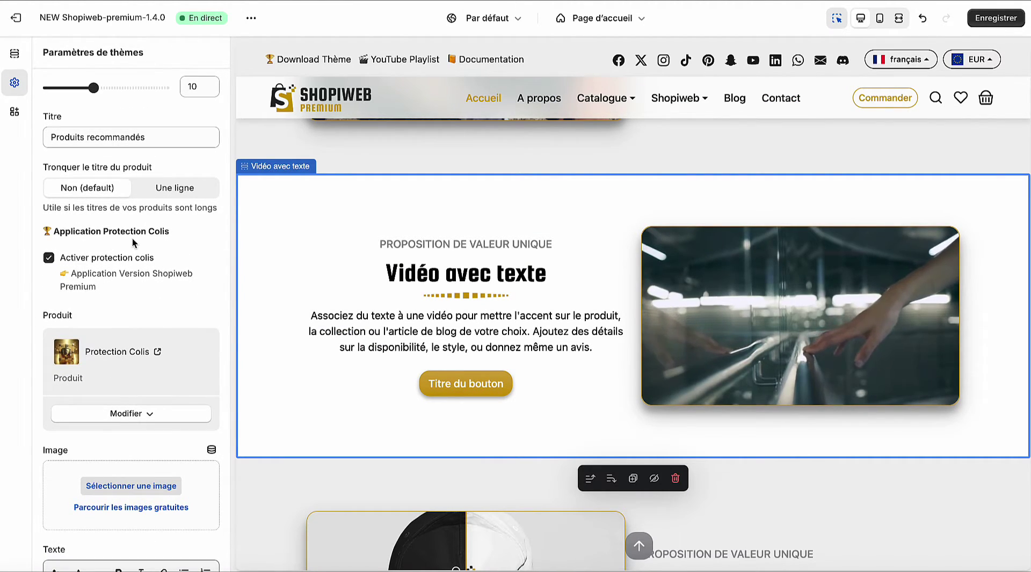
pyautogui.scroll(-1, 127, 276)
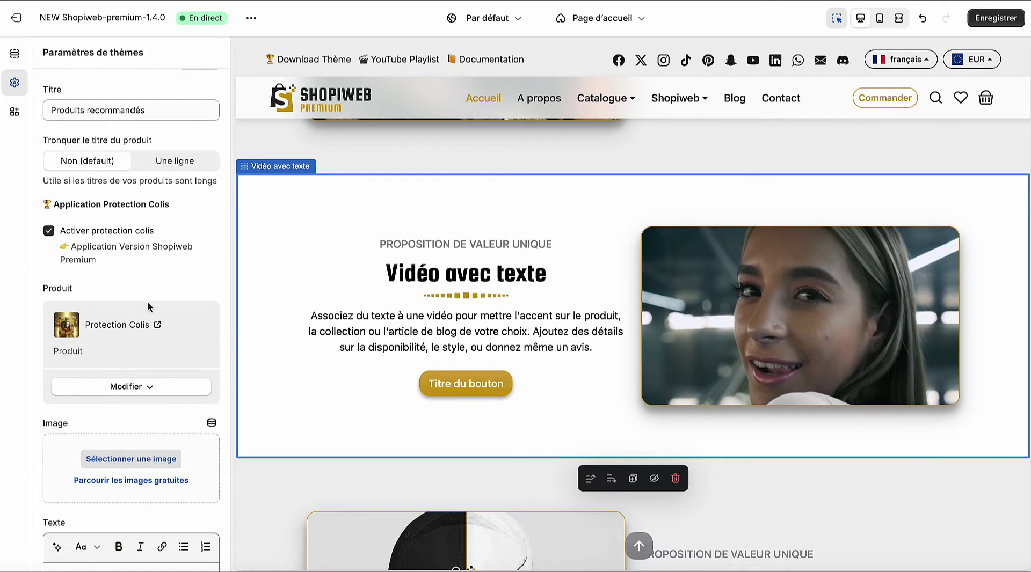
pyautogui.scroll(-2, 148, 342)
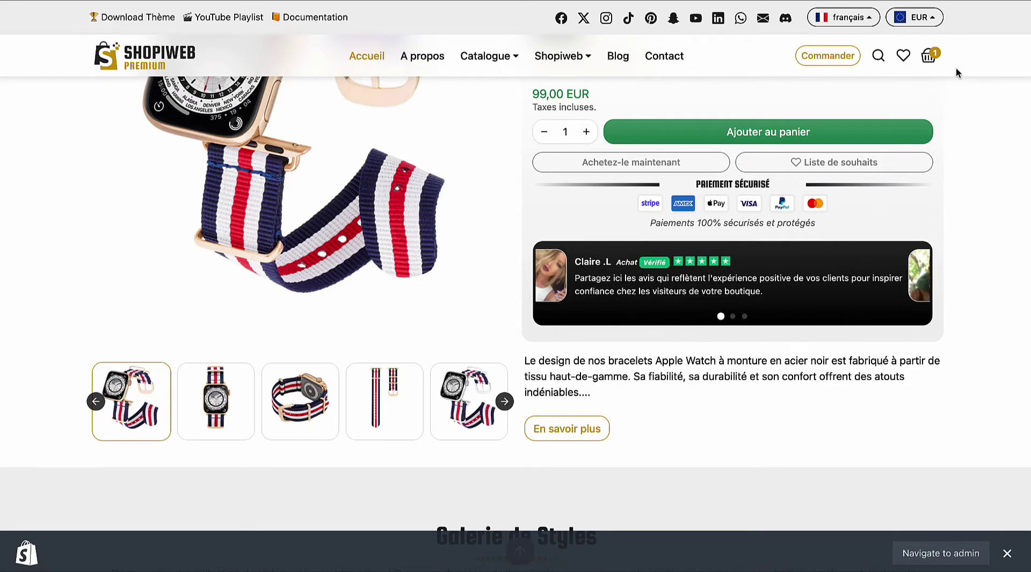
# On the storefront, open the cart and add the Protection Colis option to the order.
pyautogui.click(928, 55)
pyautogui.scroll(-4, 902, 268)
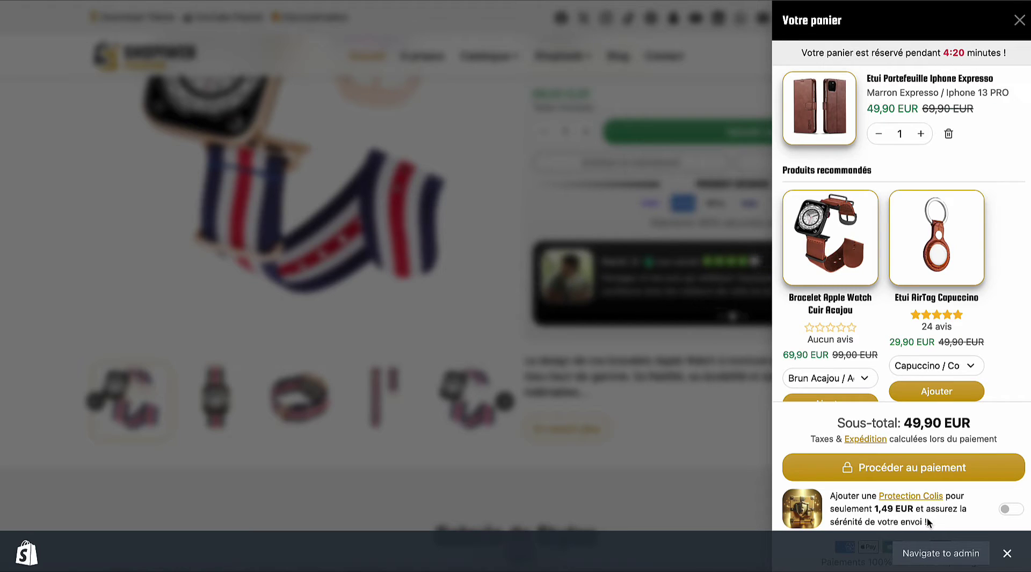
pyautogui.click(1007, 509)
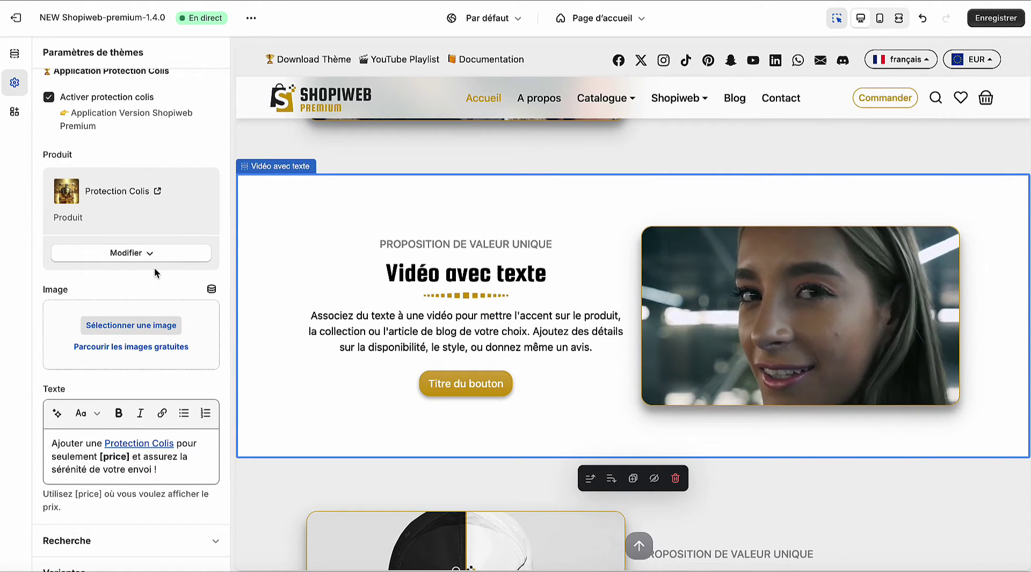
# In the theme editor, check the Protection Colis text, then open the Recherche settings and look over their options.
pyautogui.scroll(-2, 154, 271)
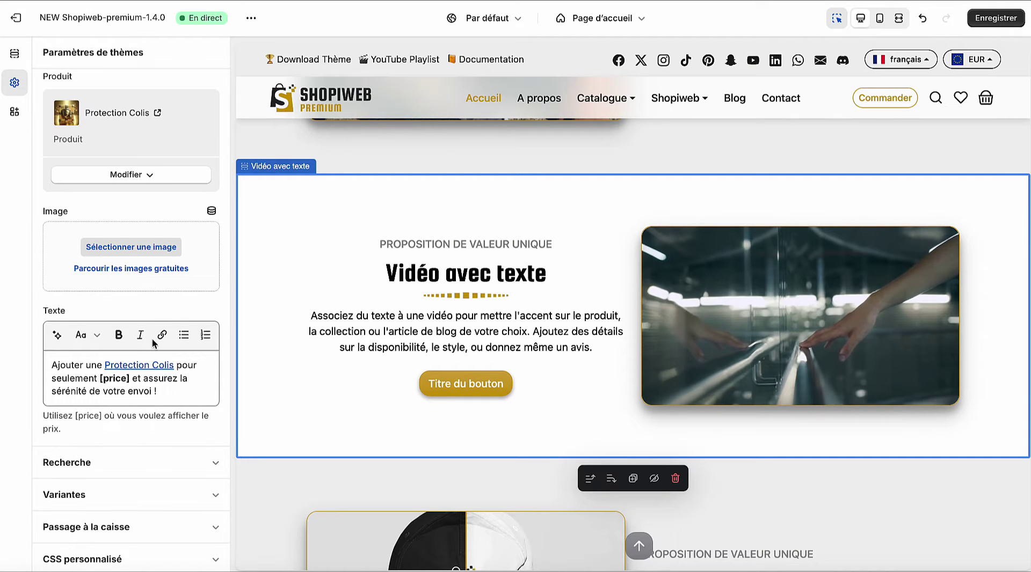
pyautogui.click(215, 464)
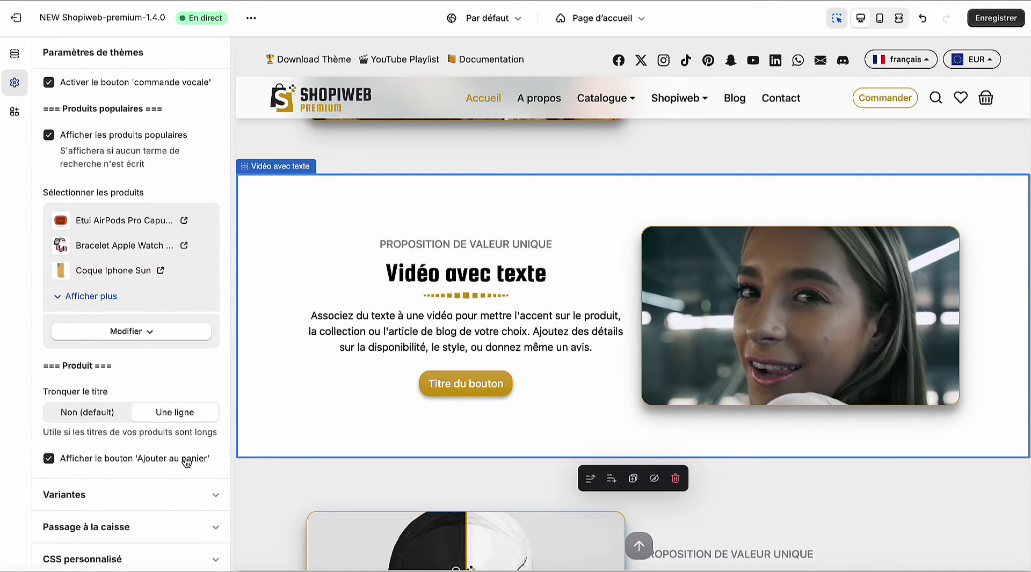
pyautogui.scroll(7, 184, 462)
pyautogui.scroll(4, 185, 462)
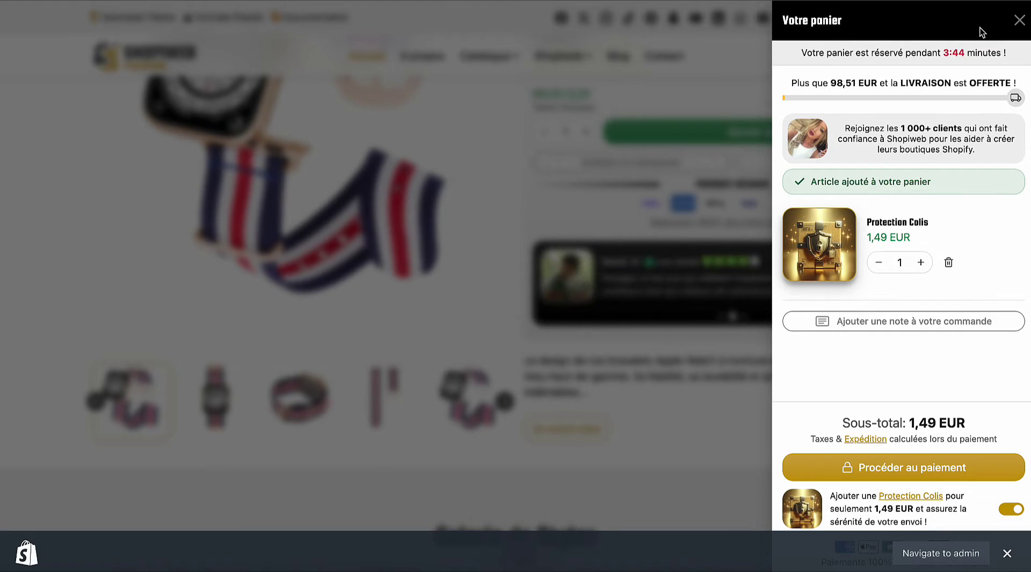
# On the storefront, close the cart, open the shop search and view its popular products.
pyautogui.click(1020, 20)
pyautogui.scroll(8, 842, 68)
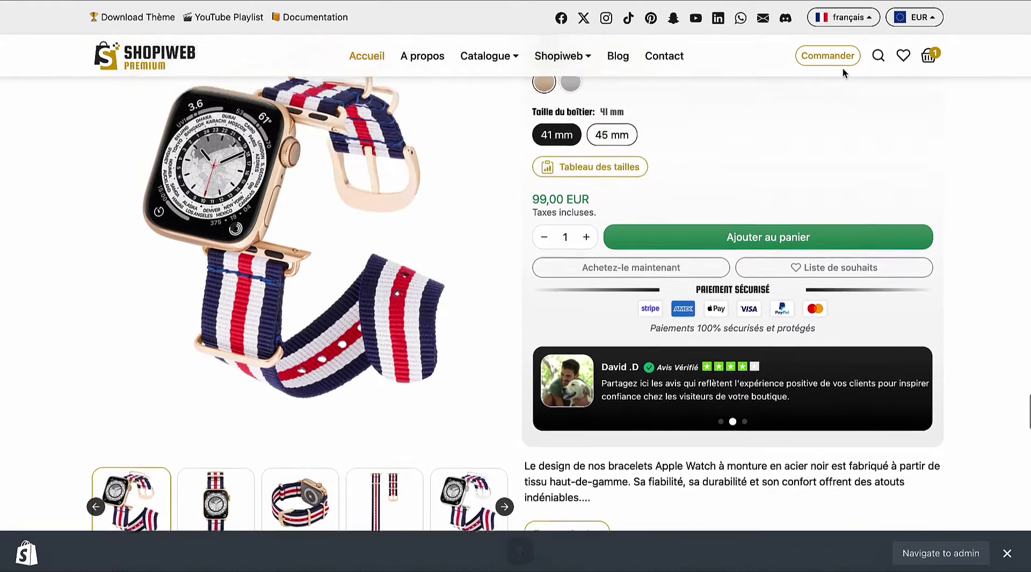
pyautogui.click(879, 56)
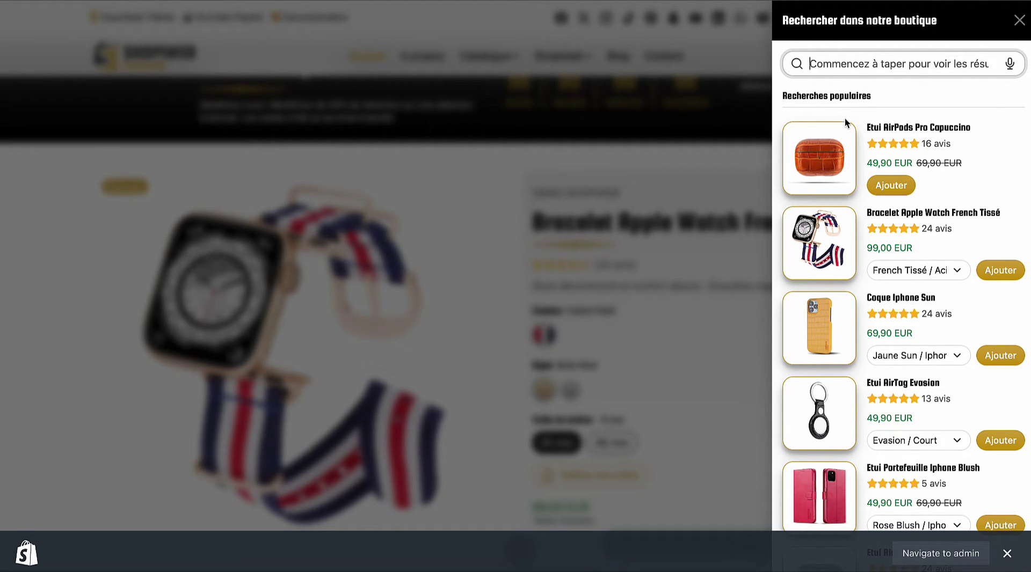
pyautogui.scroll(-5, 845, 118)
pyautogui.scroll(5, 853, 135)
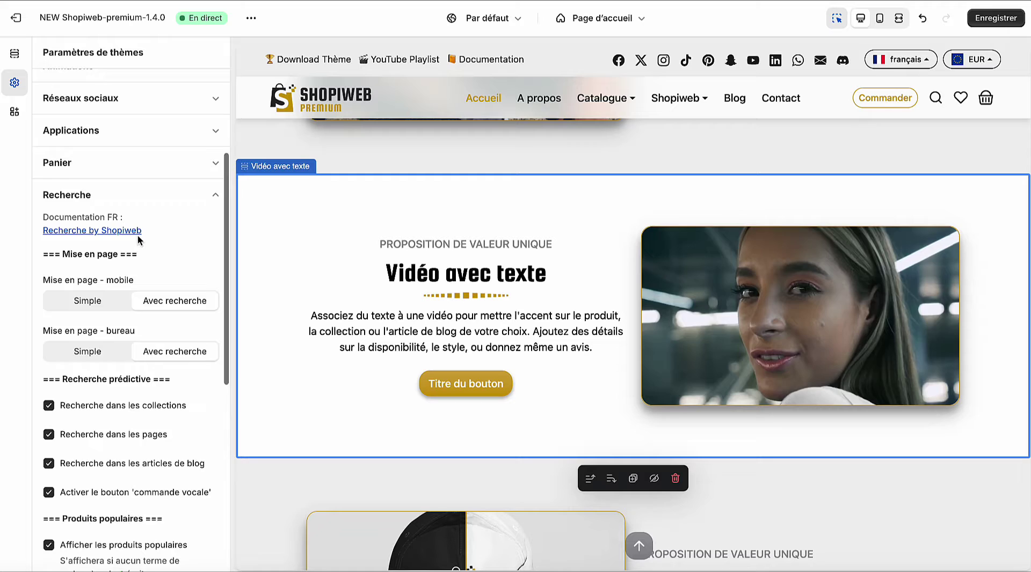
# Review the remaining Recherche settings, and open the Variantes settings to examine the colour swatch and size button options.
pyautogui.scroll(-6, 137, 240)
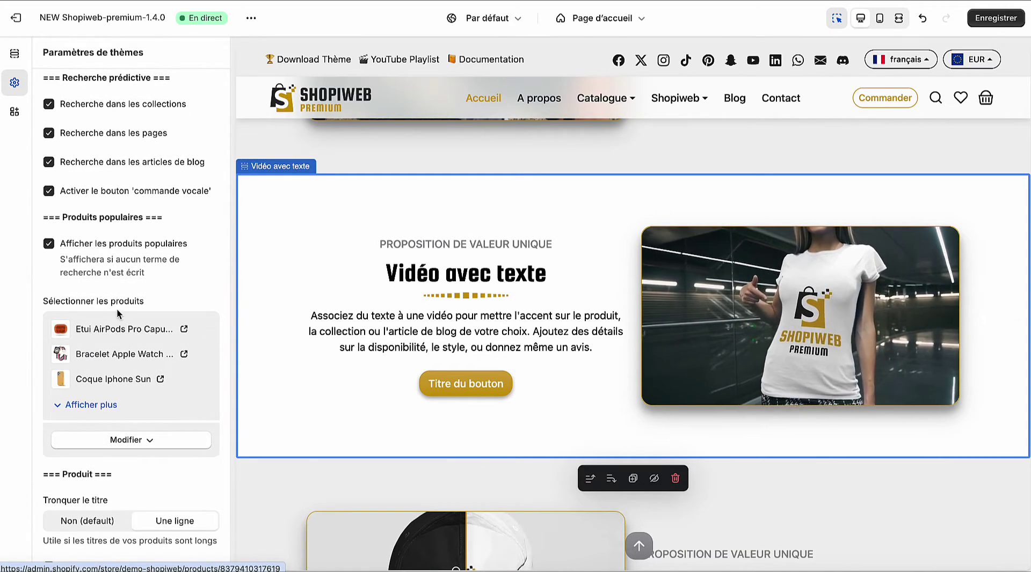
pyautogui.scroll(-2, 134, 360)
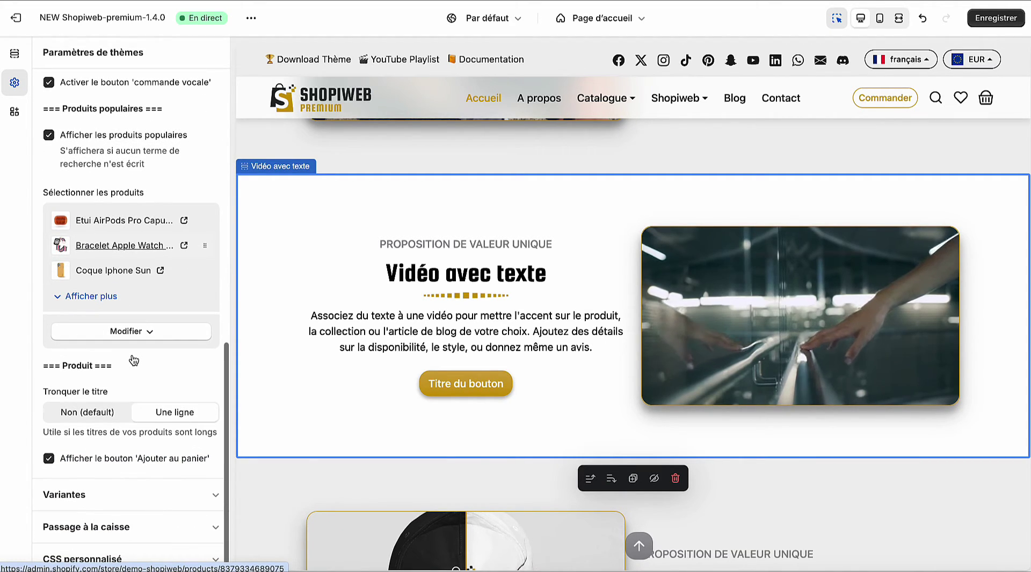
pyautogui.click(203, 499)
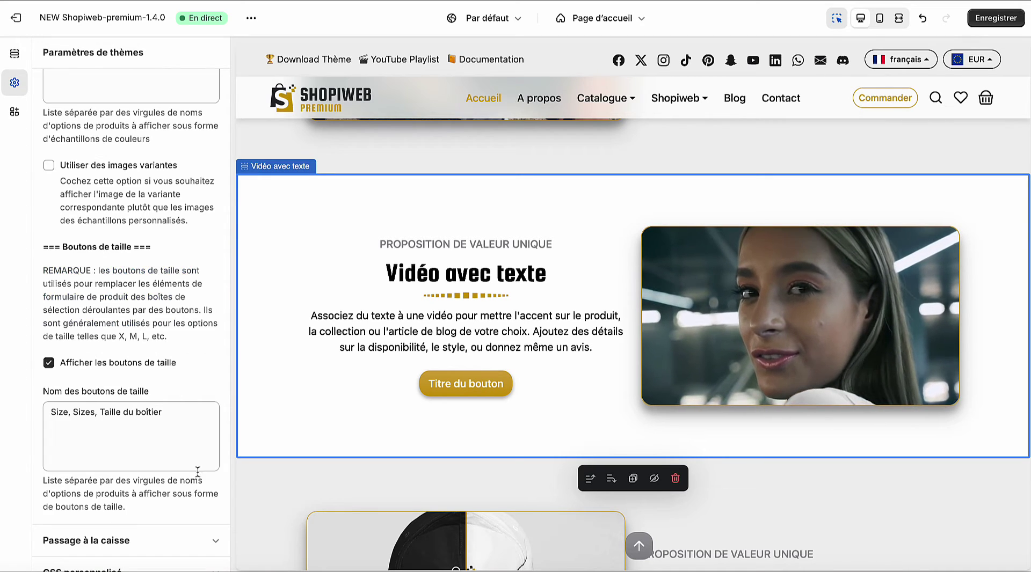
pyautogui.scroll(6, 188, 467)
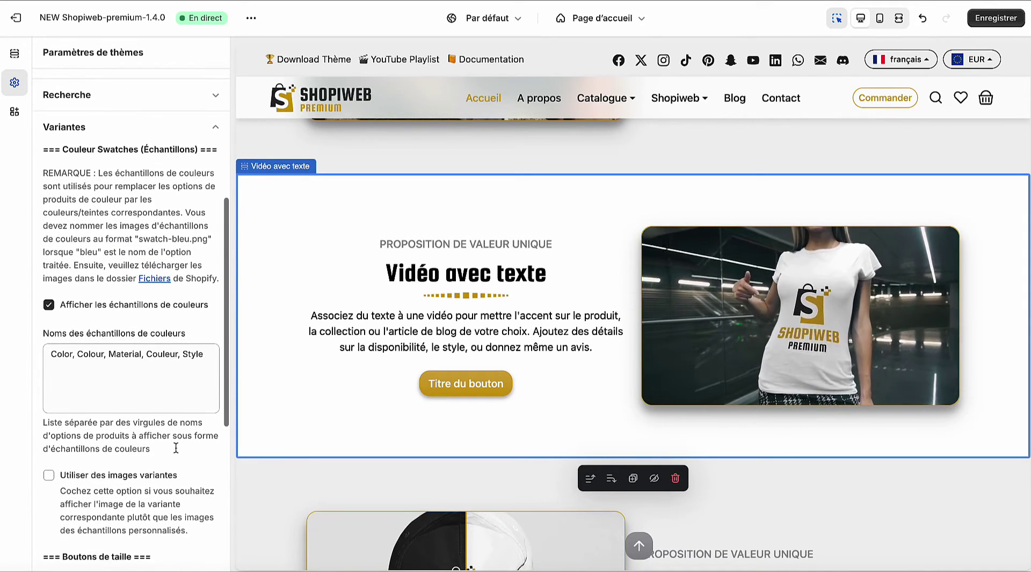
pyautogui.scroll(2, 175, 448)
pyautogui.scroll(-2, 175, 448)
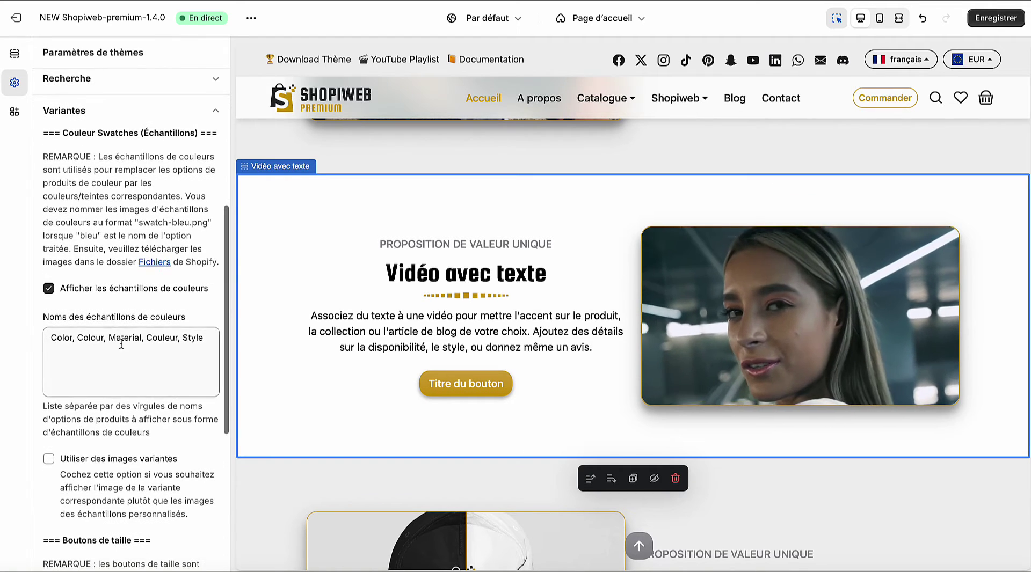
pyautogui.scroll(-5, 99, 402)
pyautogui.scroll(-1, 134, 418)
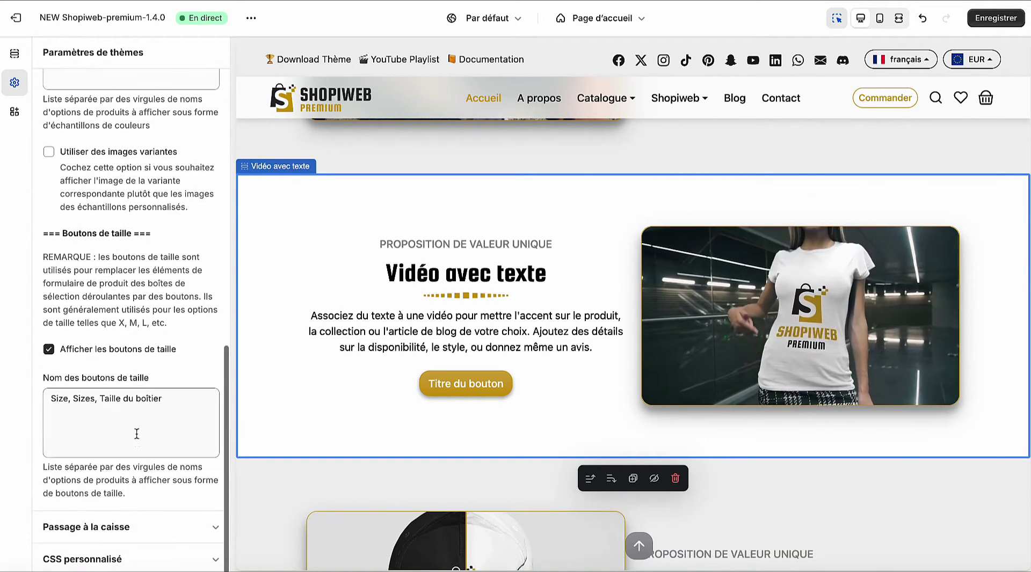
# Open the Passage à la caisse settings and review the logo, background, typography, colour and payment layout options.
pyautogui.click(198, 531)
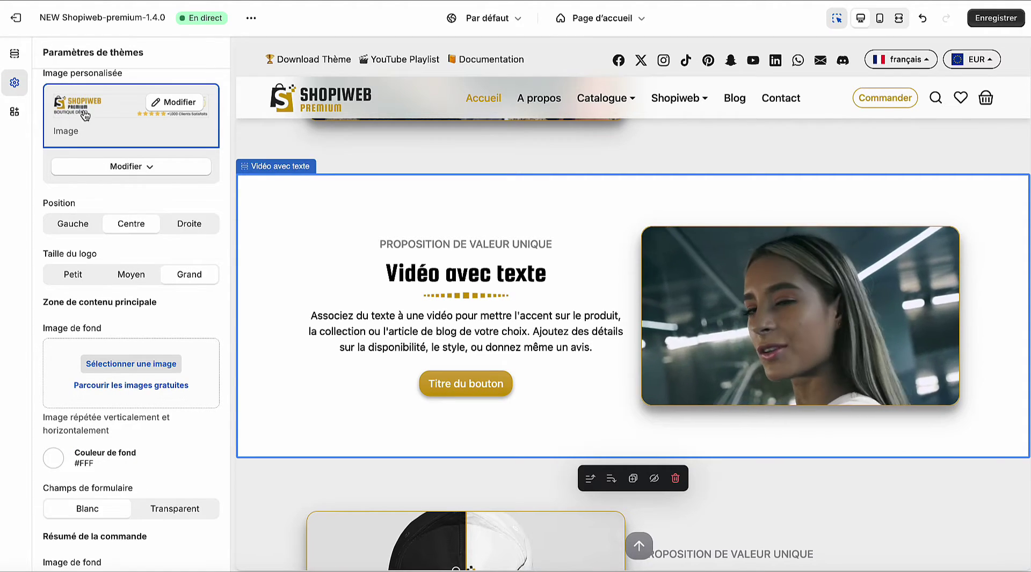
pyautogui.scroll(-1, 114, 154)
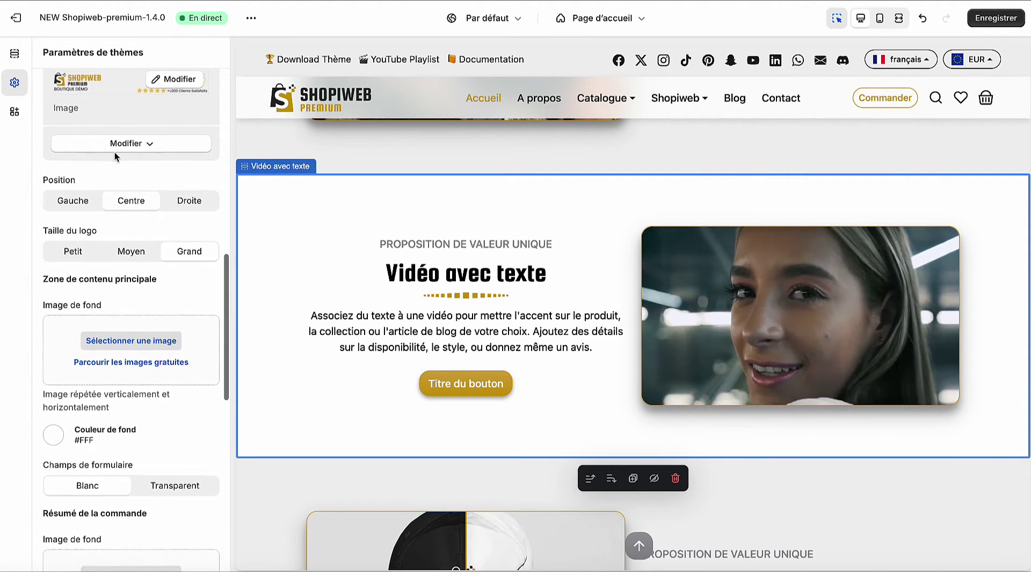
pyautogui.scroll(-3, 114, 154)
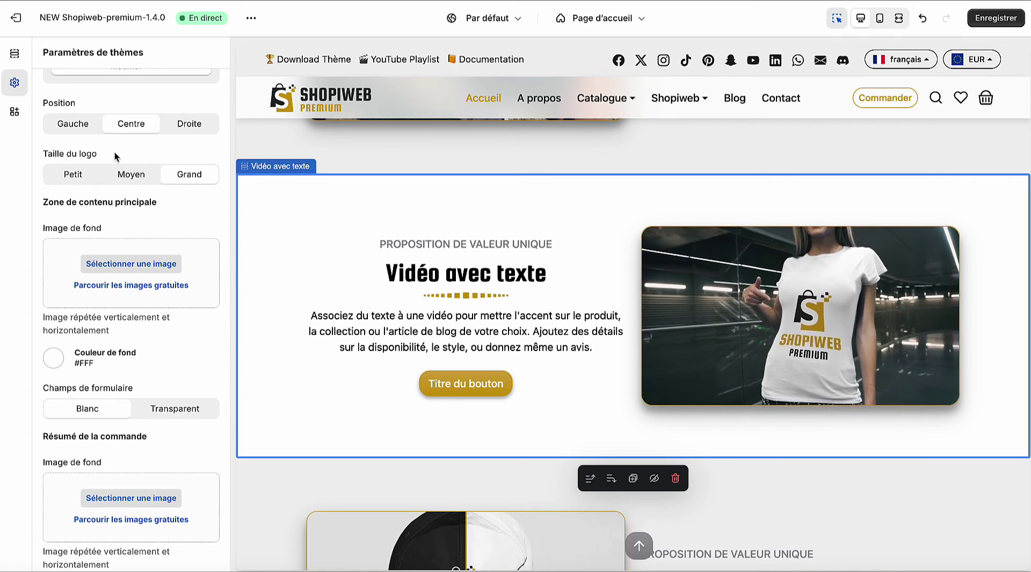
pyautogui.scroll(-10, 114, 157)
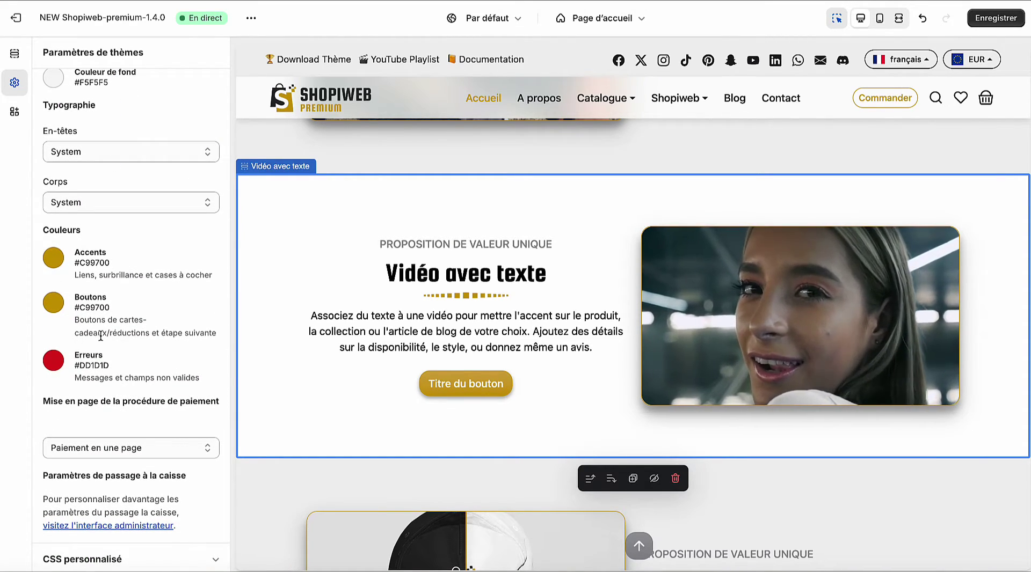
pyautogui.scroll(15, 116, 346)
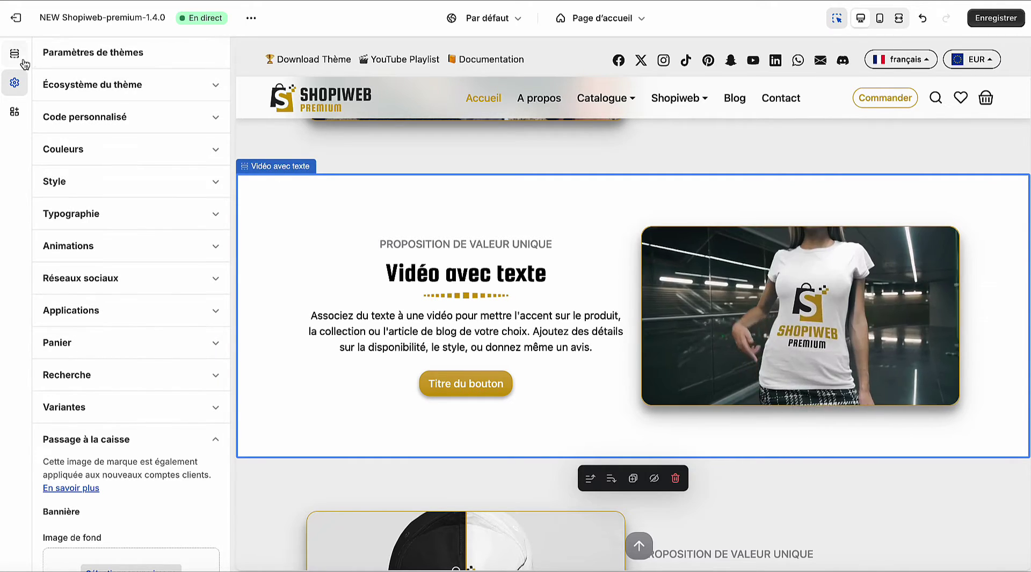
# Return to the sections view, leave the Vidéo avec texte settings and look over the home page's section list.
pyautogui.click(19, 57)
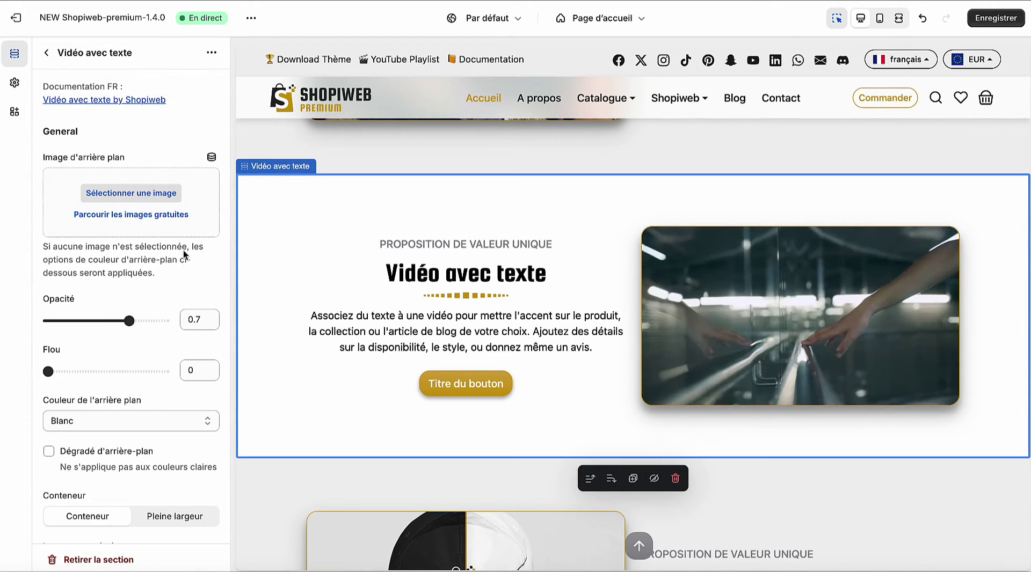
pyautogui.click(48, 53)
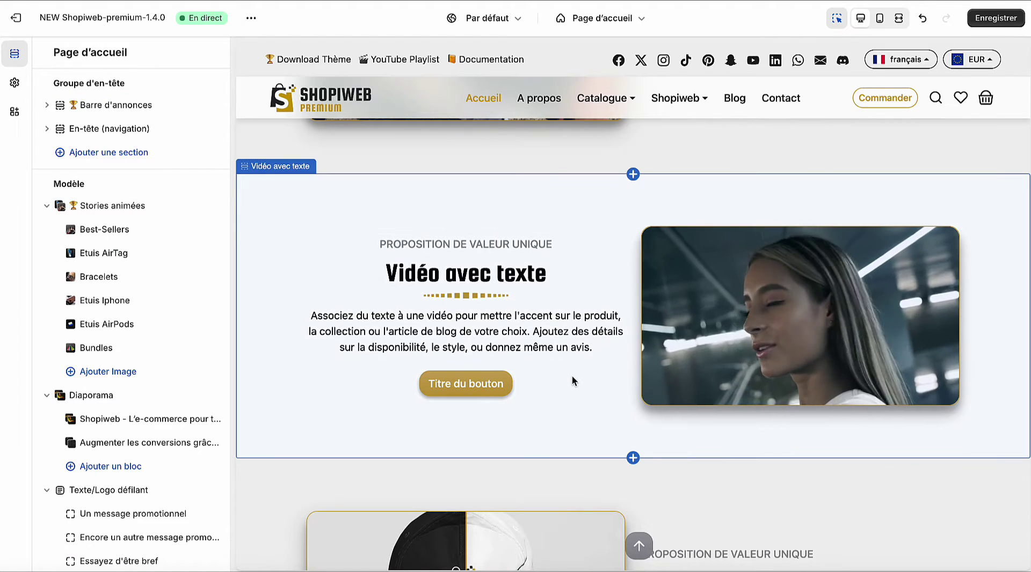
pyautogui.scroll(1, 675, 294)
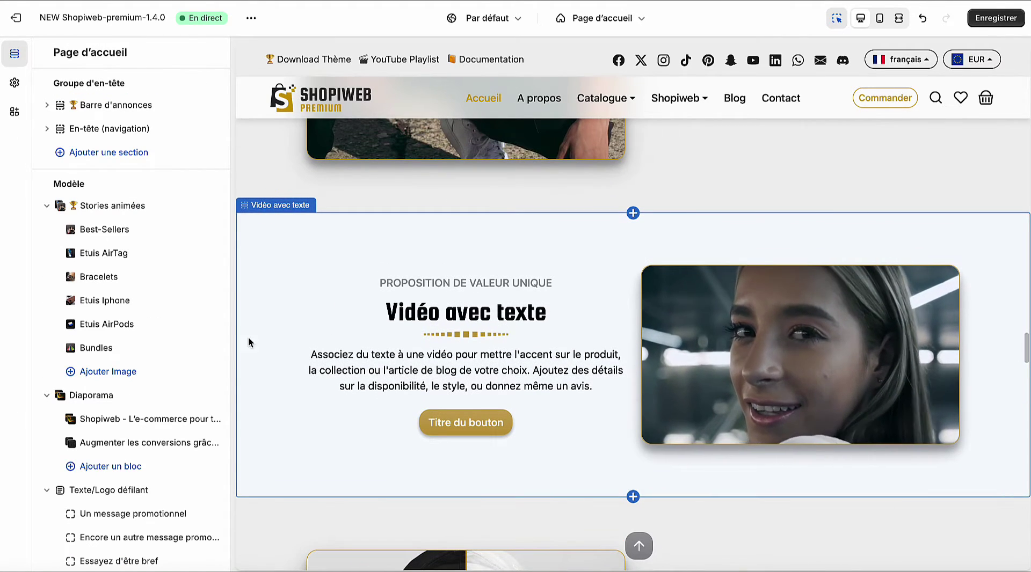
pyautogui.scroll(-1, 104, 172)
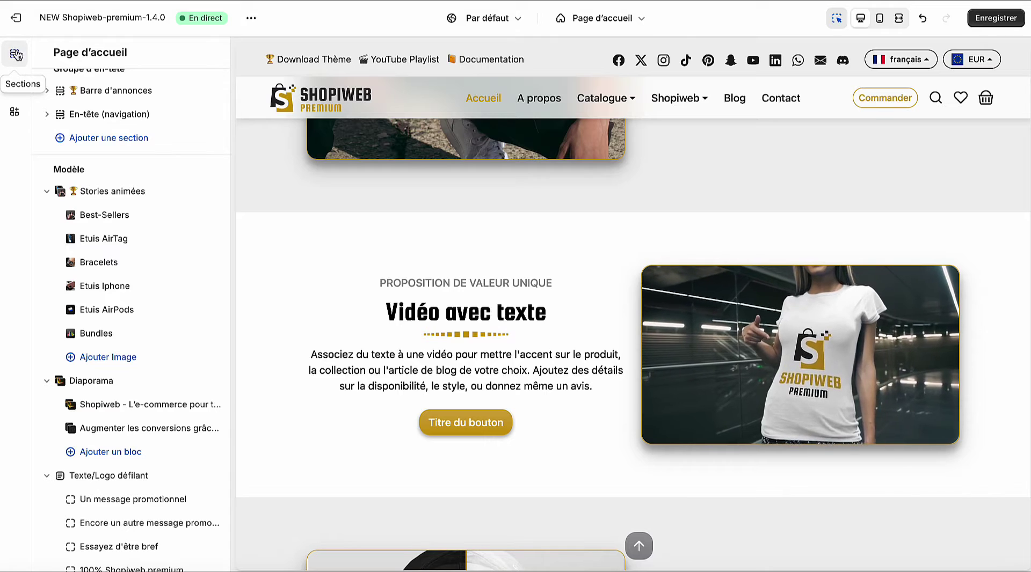
pyautogui.scroll(-5, 122, 213)
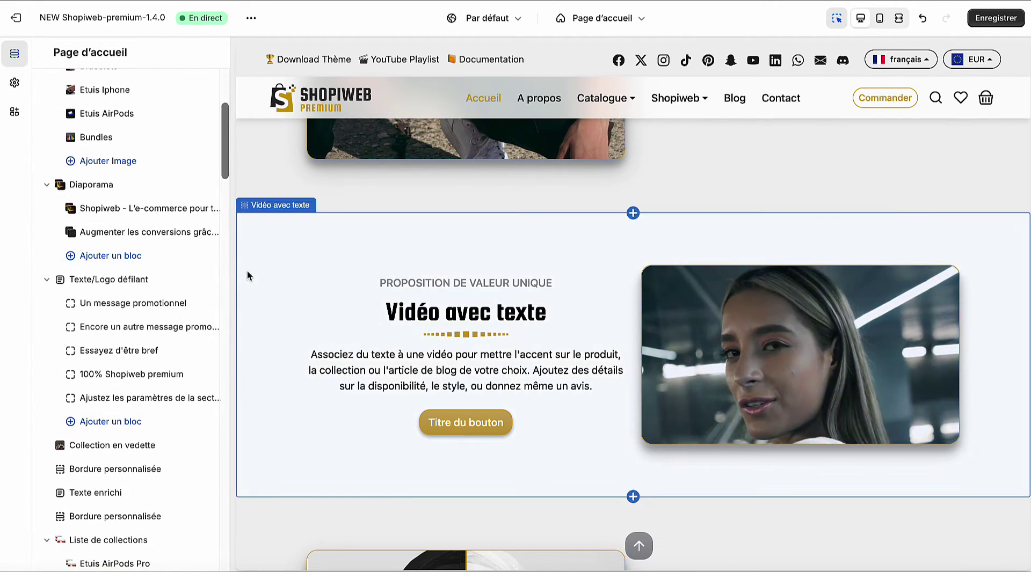
# Browse the theme templates available for Produits, Collections and Pages.
pyautogui.click(621, 21)
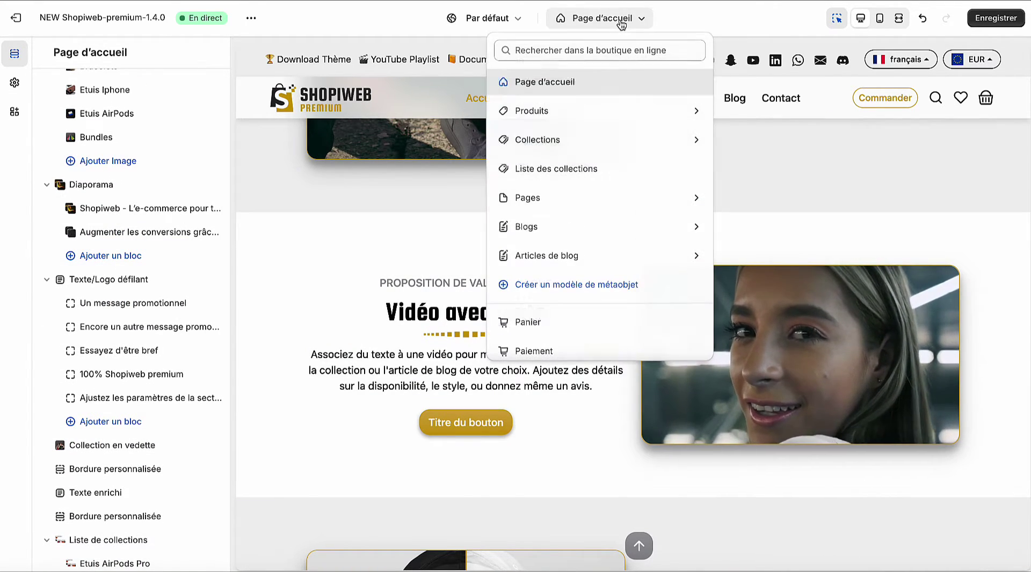
pyautogui.click(557, 116)
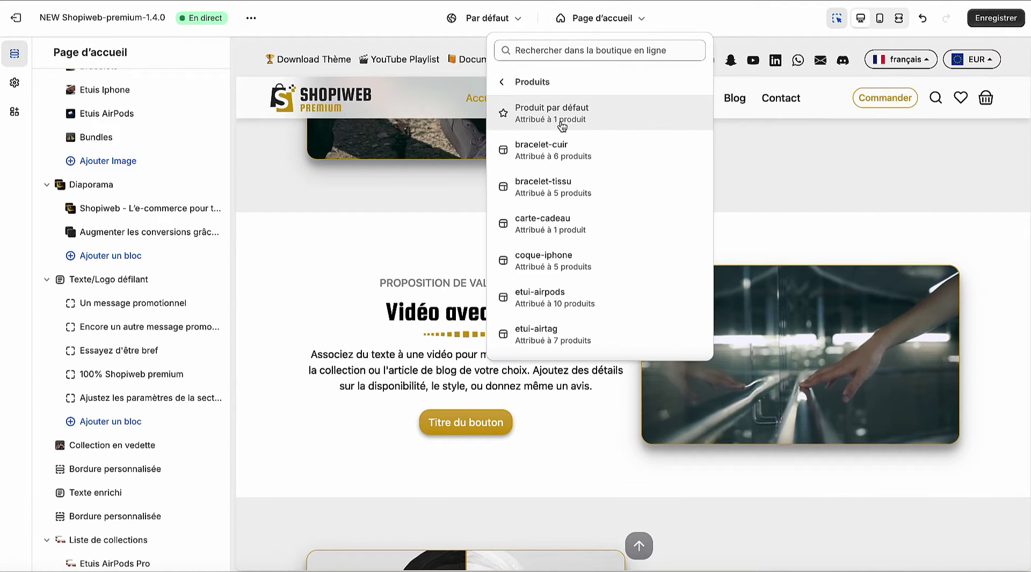
pyautogui.click(503, 80)
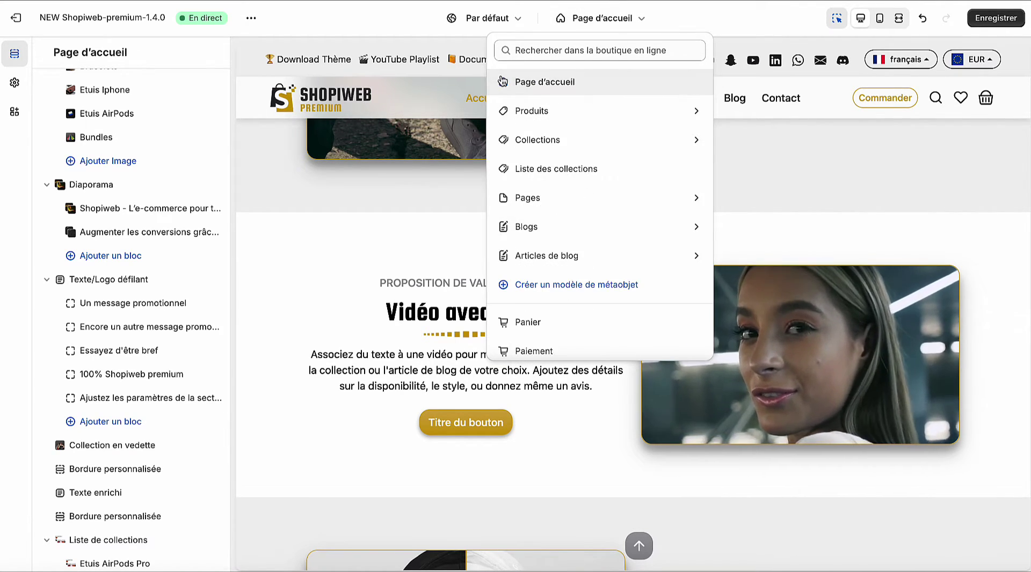
pyautogui.click(583, 141)
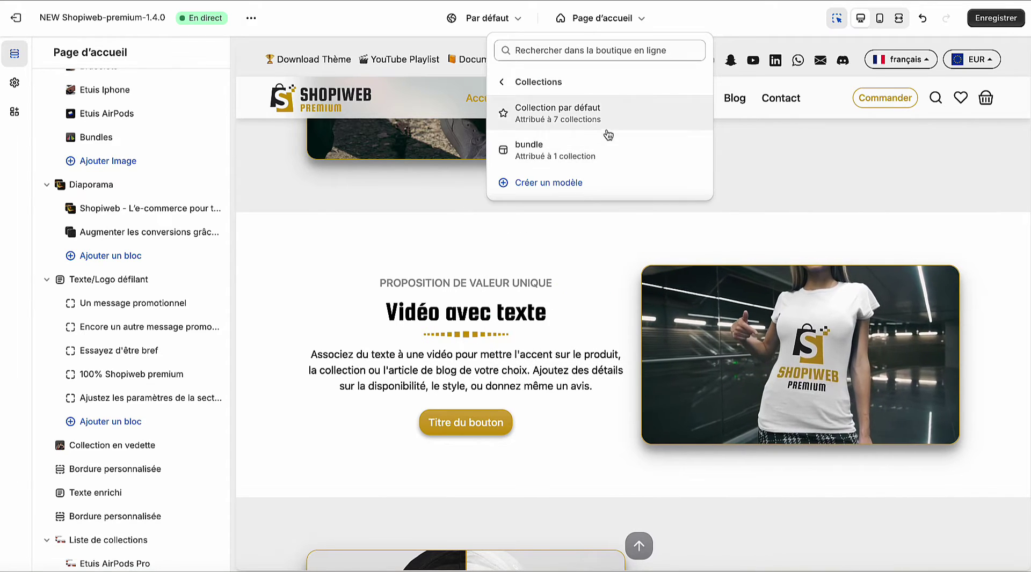
pyautogui.click(500, 81)
pyautogui.click(594, 199)
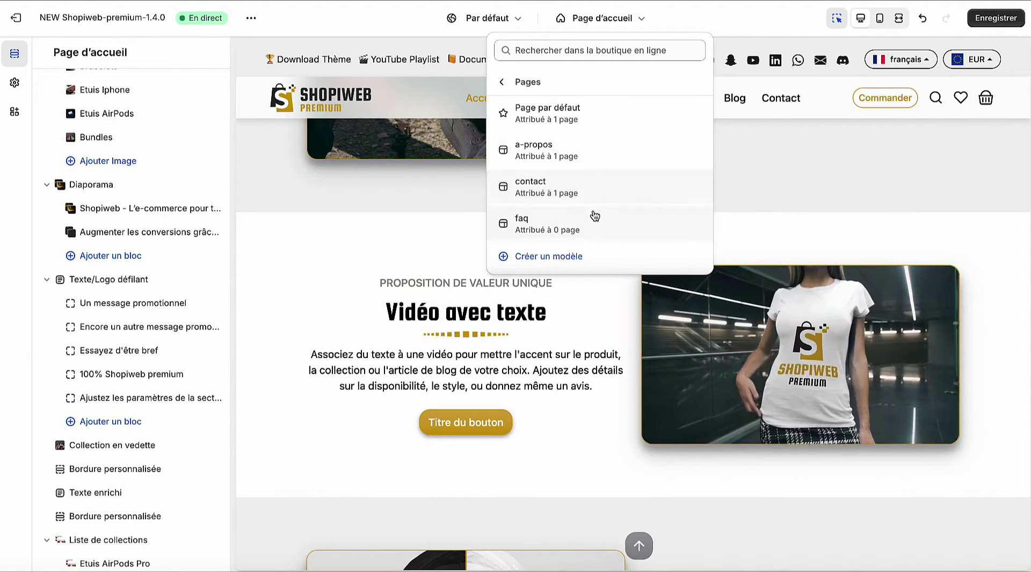
pyautogui.click(501, 81)
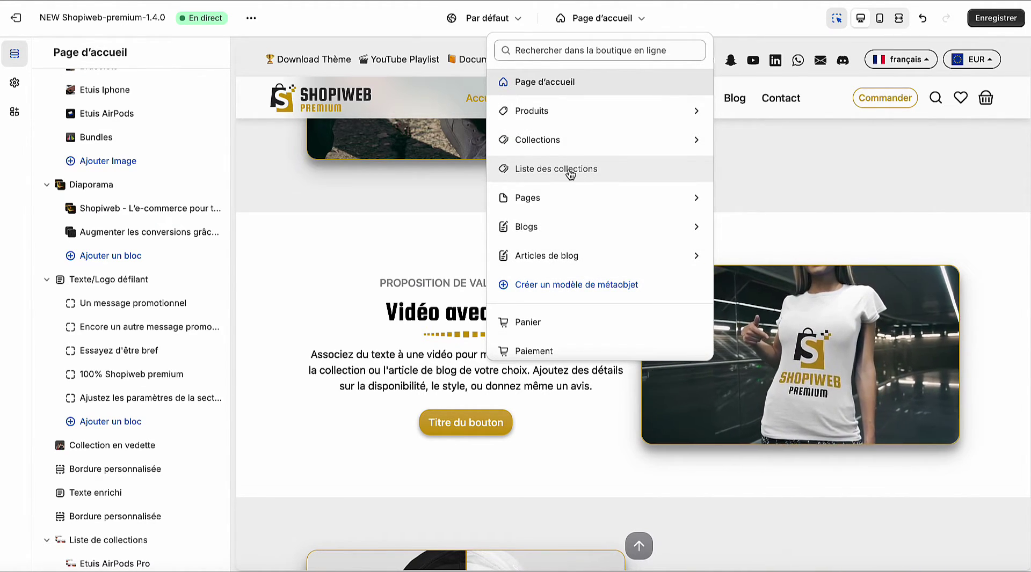
# Open the a-propos page template and look over its preview down to the animated counters.
pyautogui.click(568, 204)
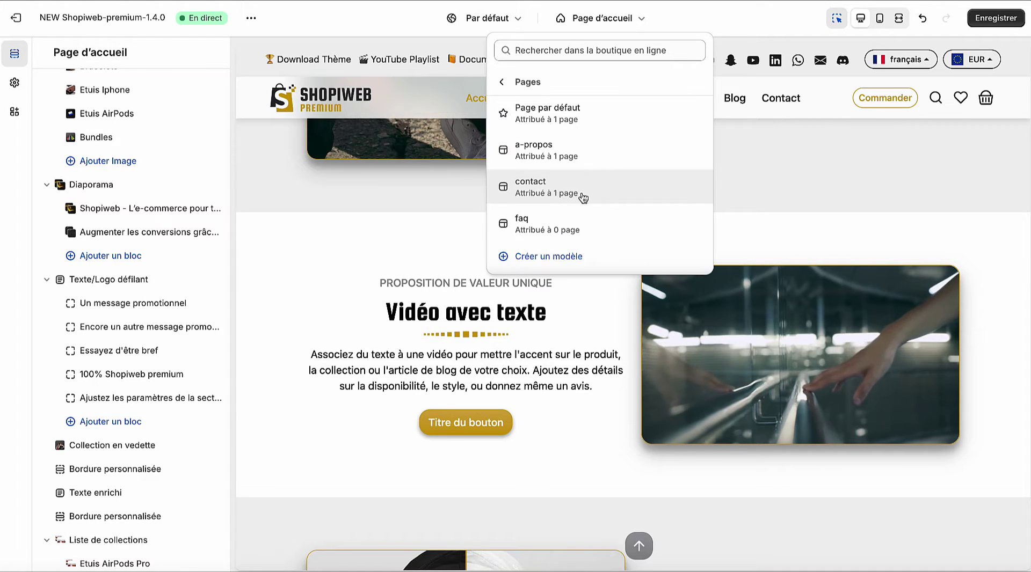
pyautogui.click(594, 155)
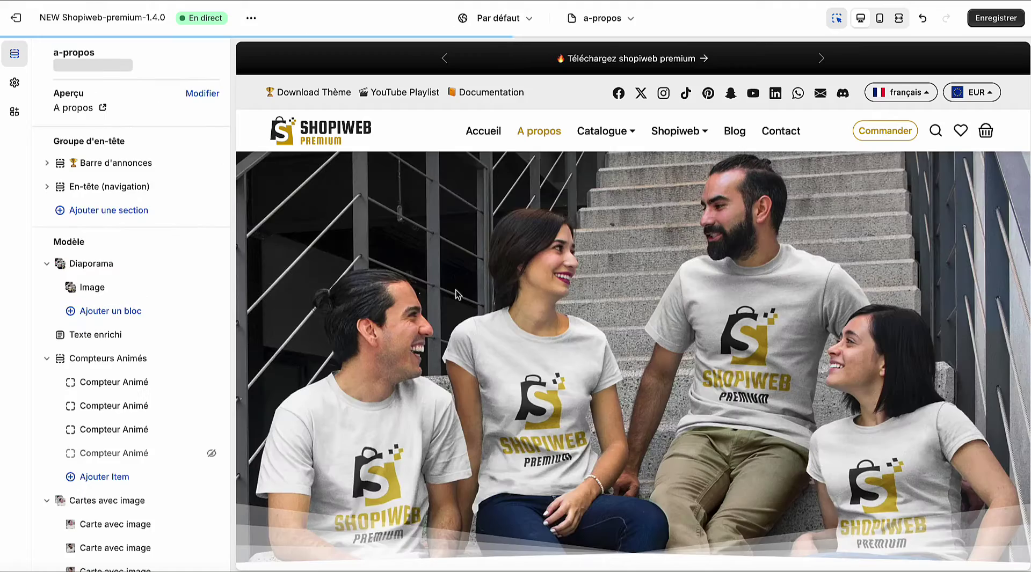
pyautogui.scroll(-8, 455, 290)
pyautogui.scroll(-1, 456, 290)
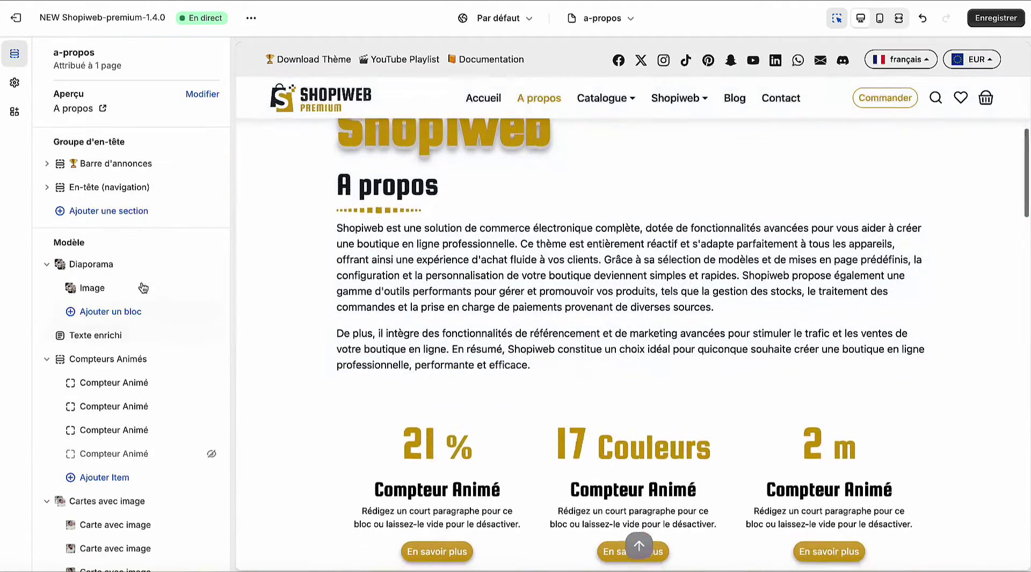
# Collapse the Diaporama, Compteurs Animés, Cartes avec image, Flip Flap Texte and Instagram Galerie sections in the a-propos template's section list.
pyautogui.click(47, 265)
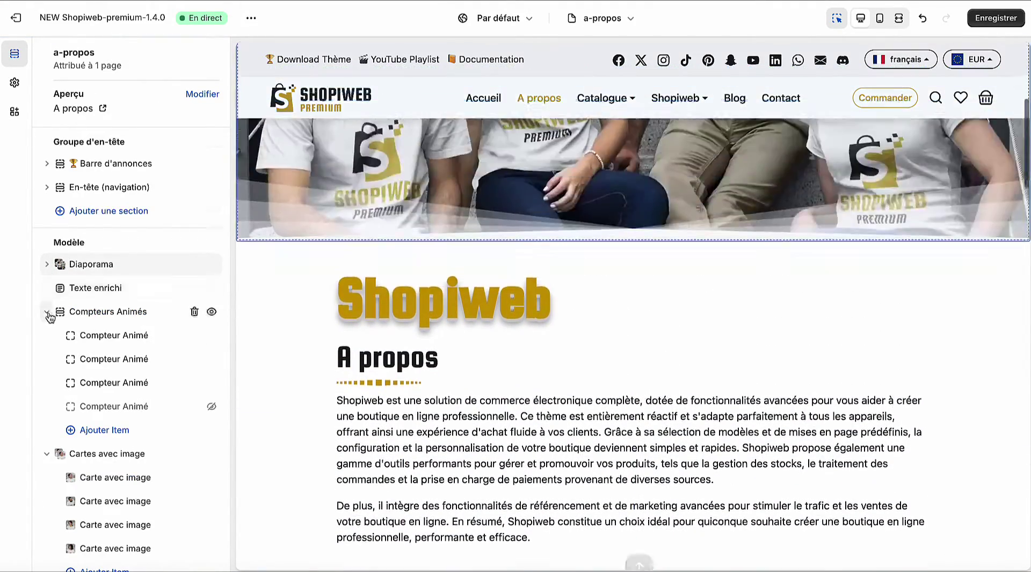
pyautogui.click(47, 311)
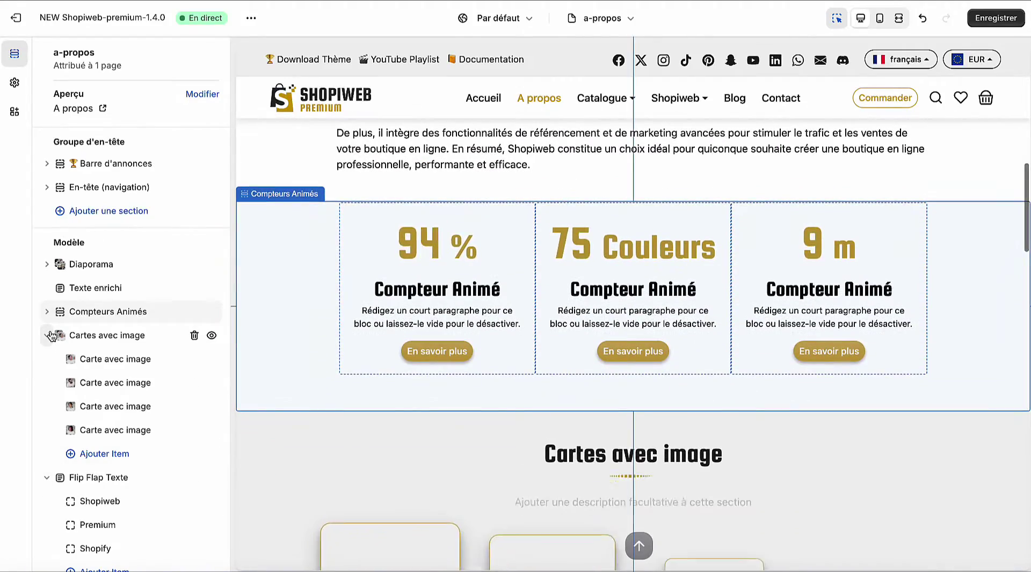
pyautogui.click(48, 335)
pyautogui.click(47, 359)
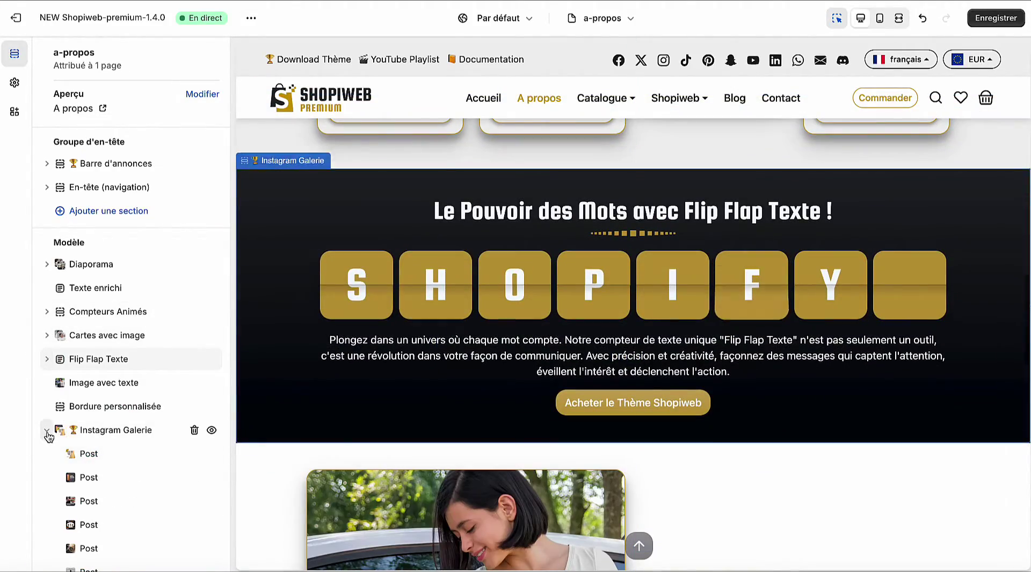
pyautogui.click(47, 430)
pyautogui.scroll(-1, 108, 410)
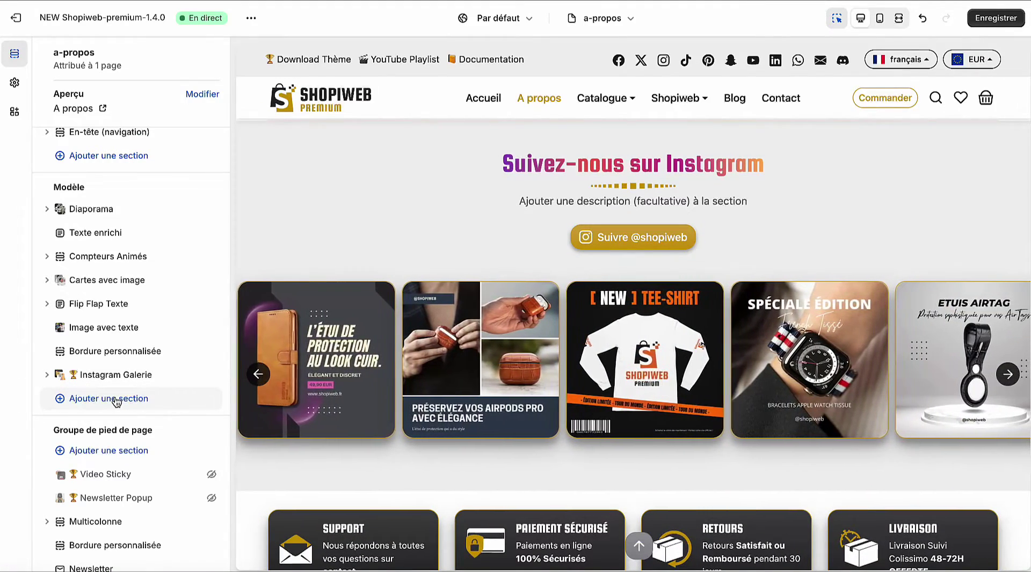
# Browse the full list of available sections and add a Tableau Comparatif section below Instagram Galerie in the a-propos template.
pyautogui.click(115, 400)
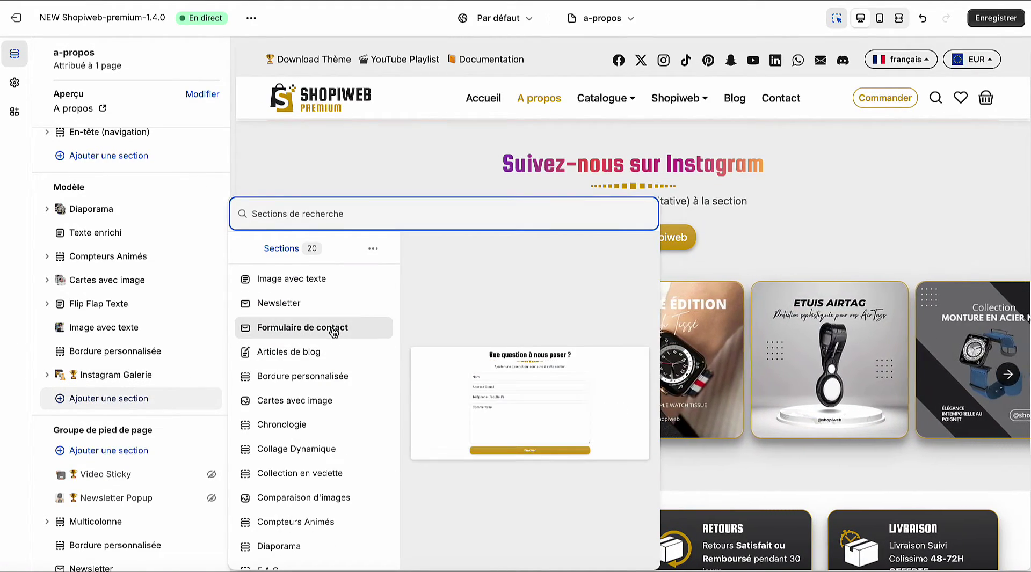
pyautogui.scroll(-4, 333, 333)
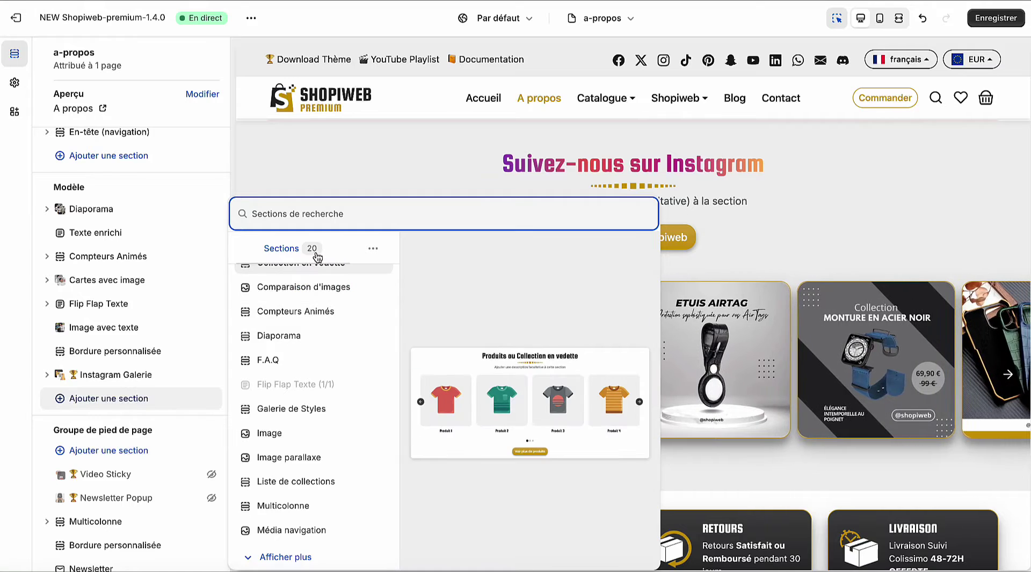
pyautogui.click(285, 558)
pyautogui.scroll(-3, 297, 530)
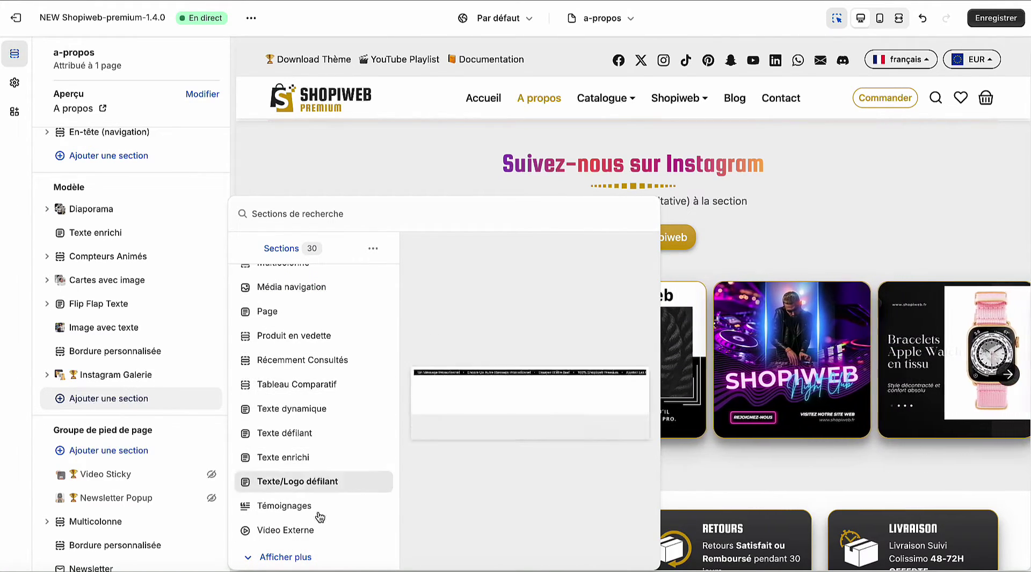
pyautogui.click(302, 557)
pyautogui.scroll(-2, 304, 556)
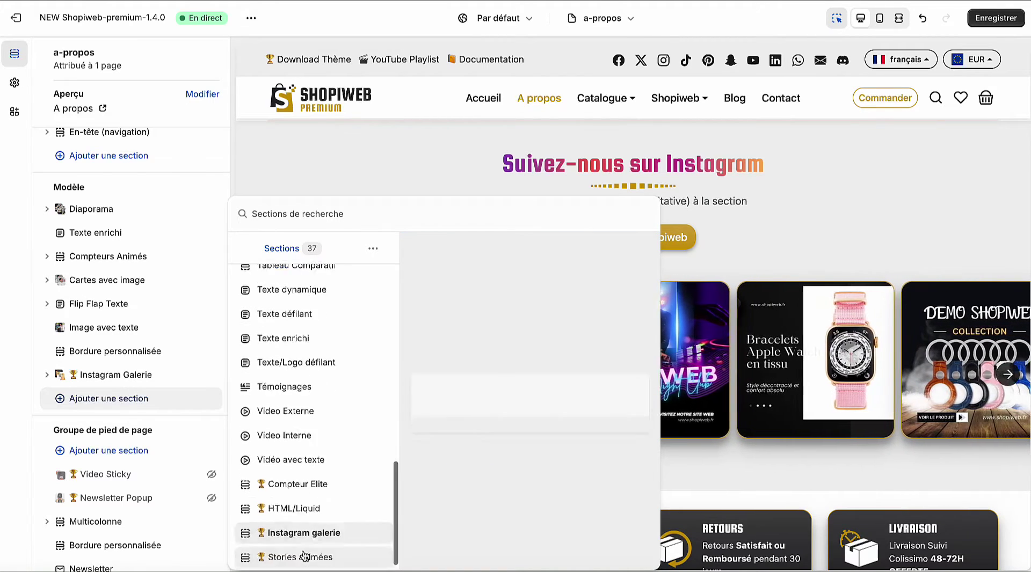
pyautogui.scroll(4, 322, 488)
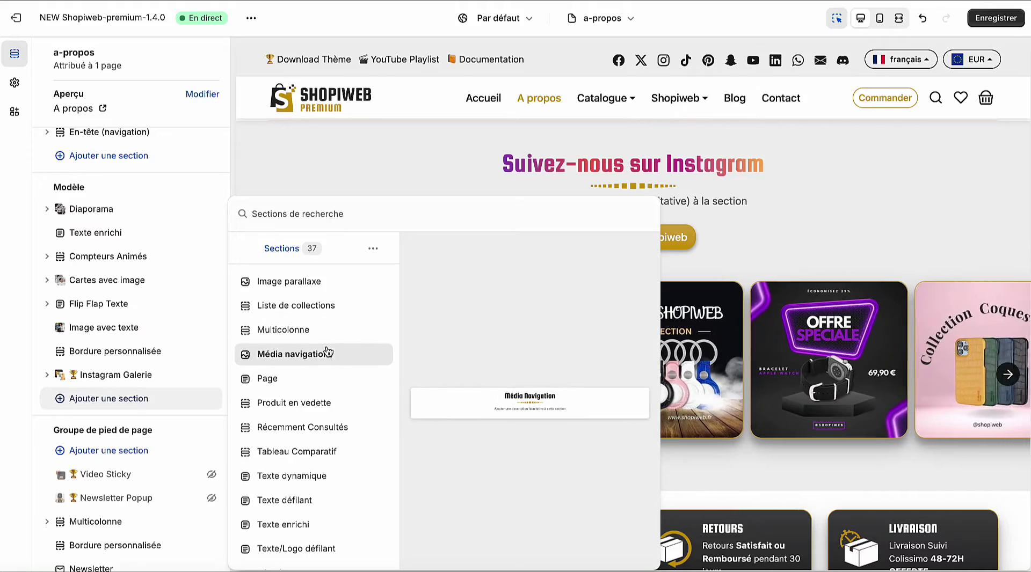
pyautogui.click(314, 452)
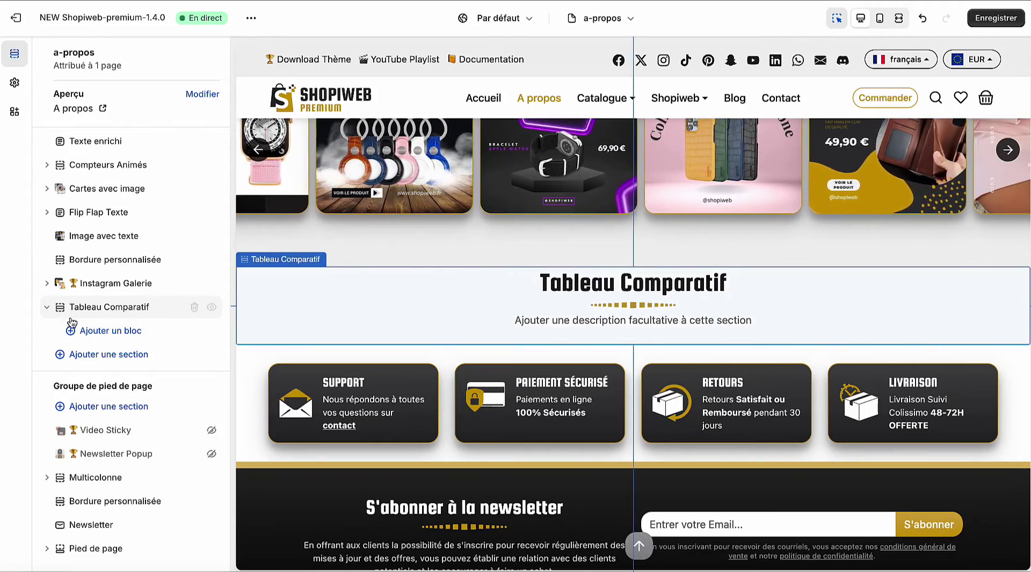
# Look over the a-propos page preview from the Instagram gallery up to the Texte enrichi section and down to the footer and comparison table.
pyautogui.scroll(5, 459, 343)
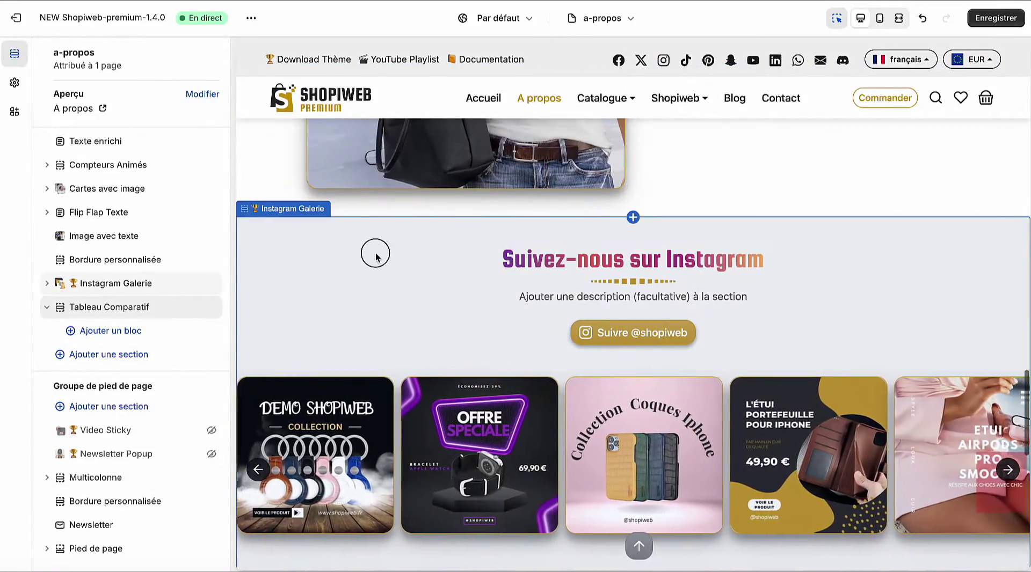
pyautogui.click(376, 252)
pyautogui.scroll(6, 376, 253)
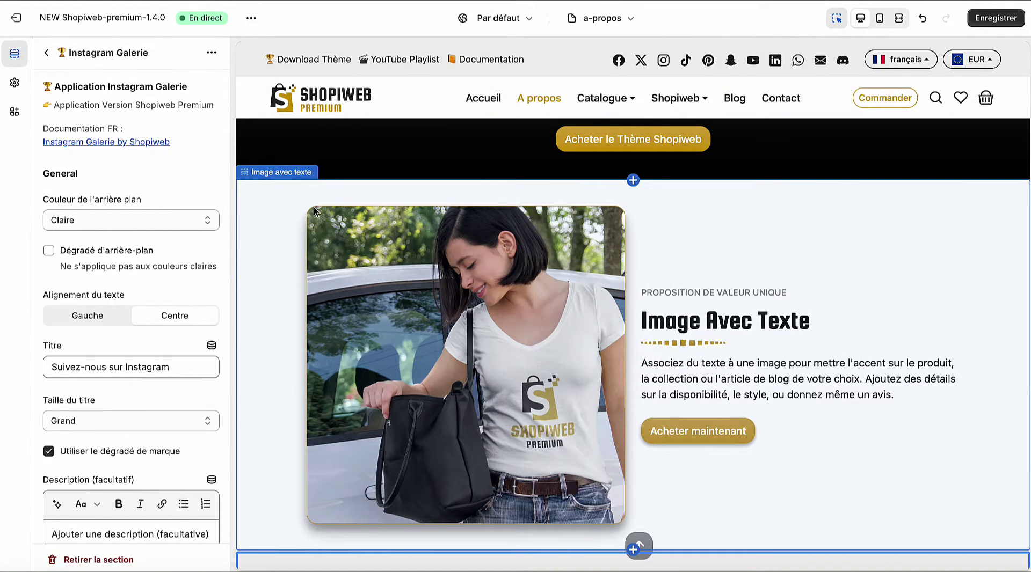
pyautogui.scroll(5, 314, 210)
pyautogui.scroll(2, 331, 224)
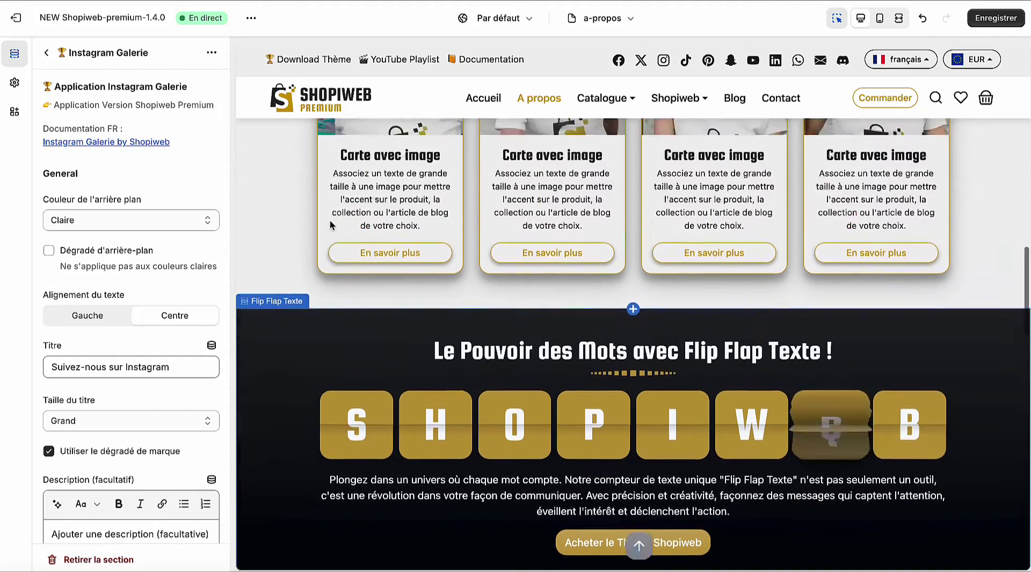
pyautogui.scroll(4, 331, 224)
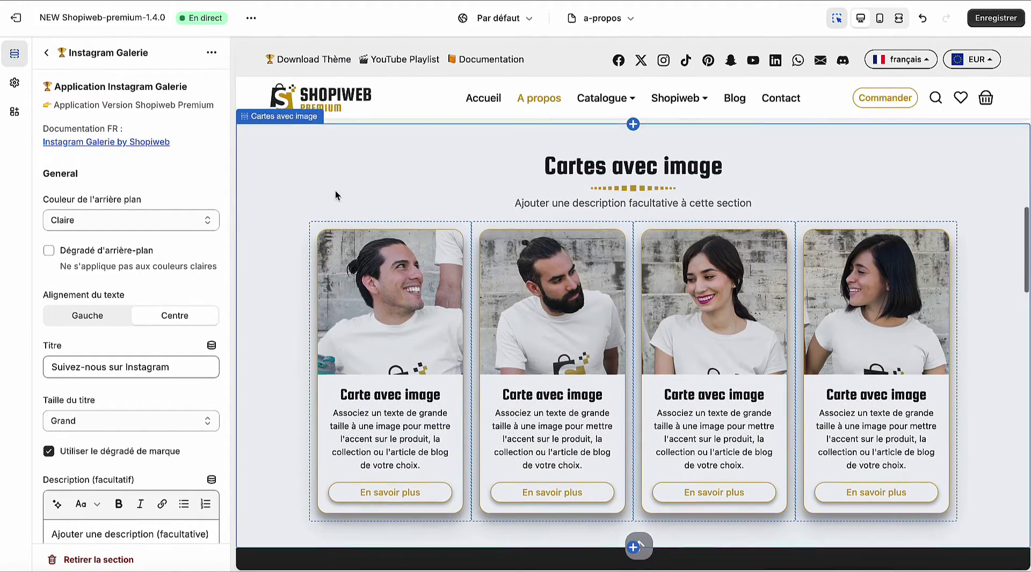
pyautogui.scroll(6, 335, 191)
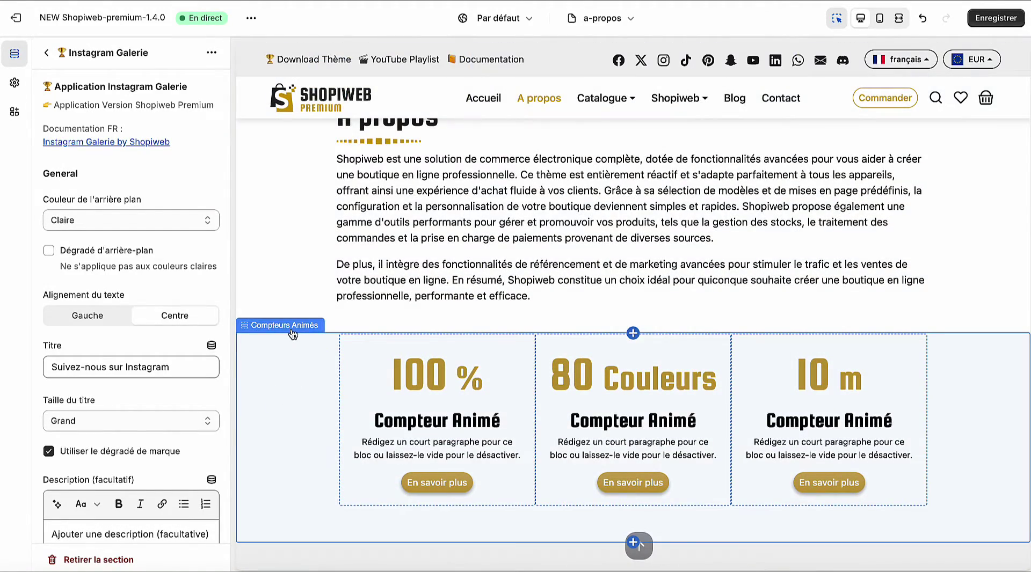
pyautogui.scroll(4, 292, 333)
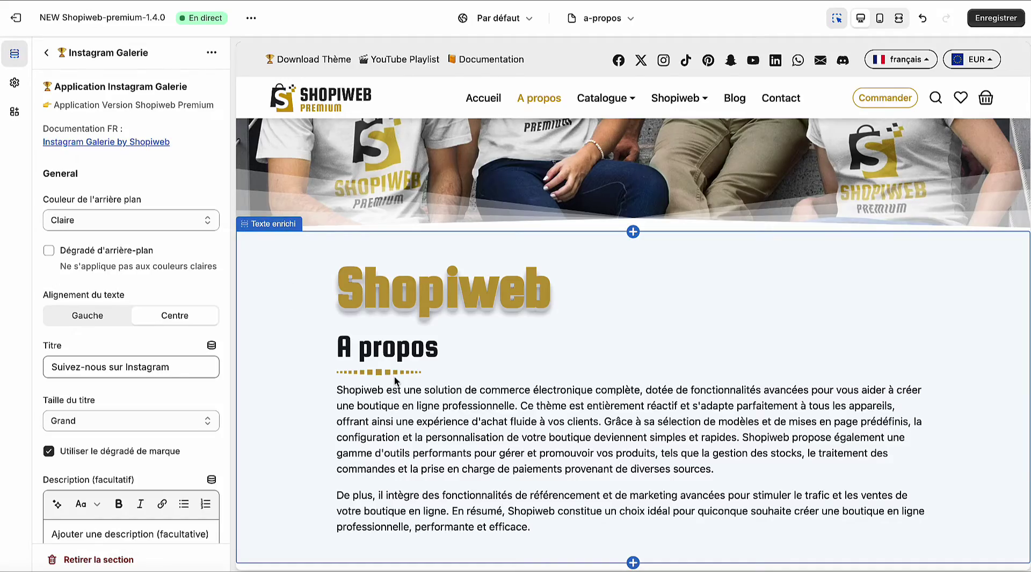
pyautogui.scroll(-20, 395, 388)
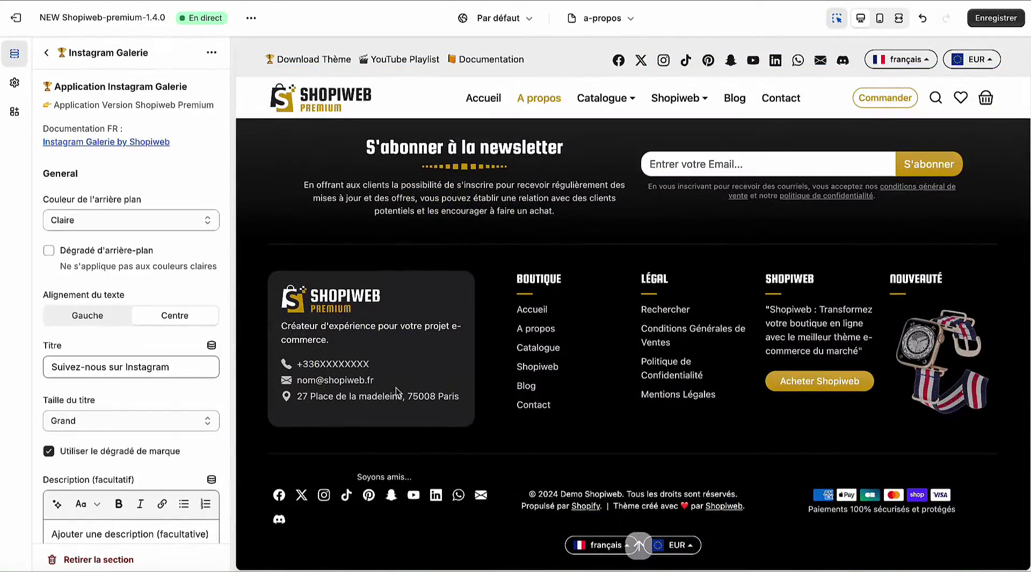
pyautogui.scroll(10, 446, 398)
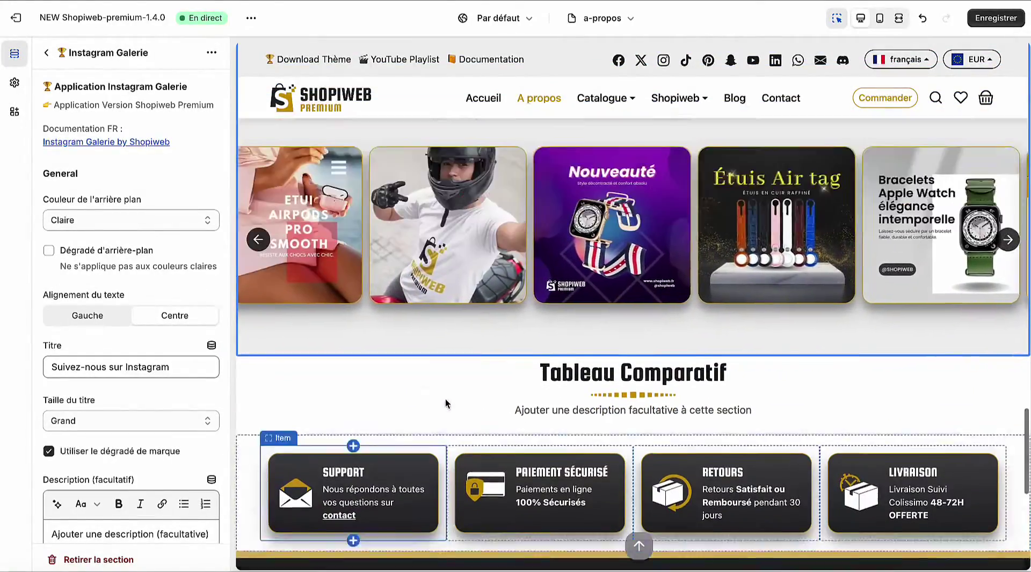
pyautogui.scroll(3, 446, 398)
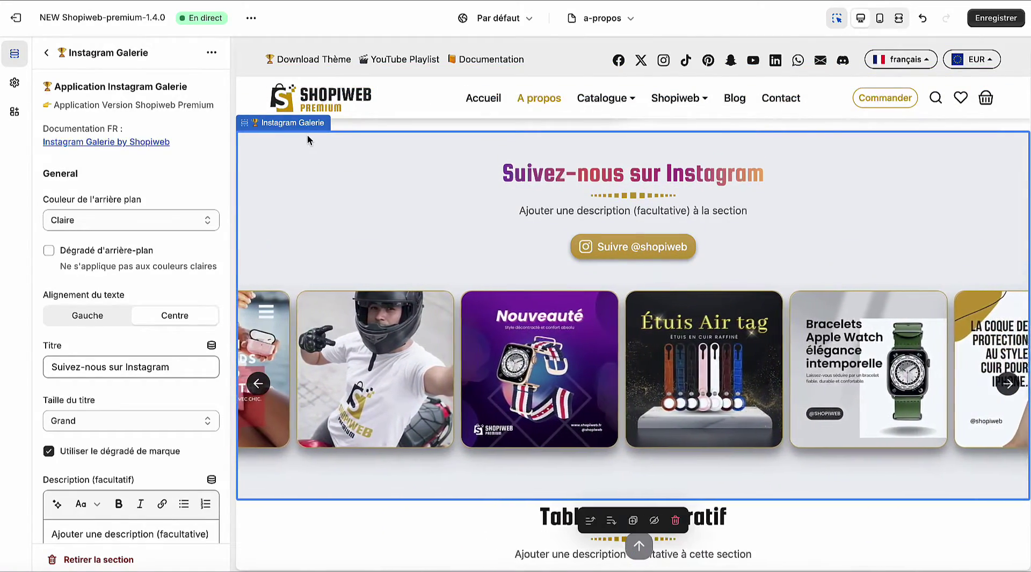
pyautogui.scroll(-3, 381, 300)
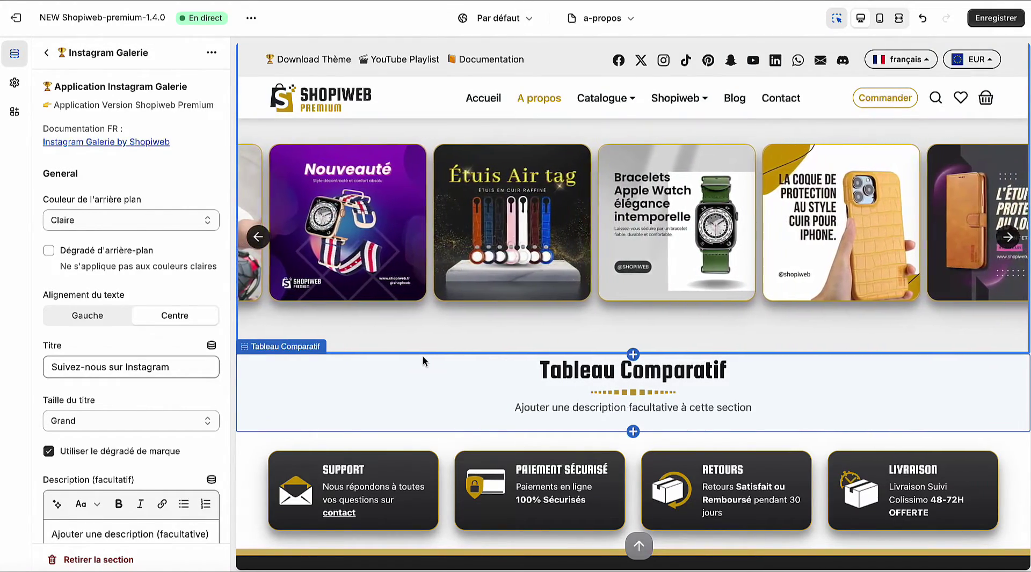
pyautogui.scroll(2, 423, 356)
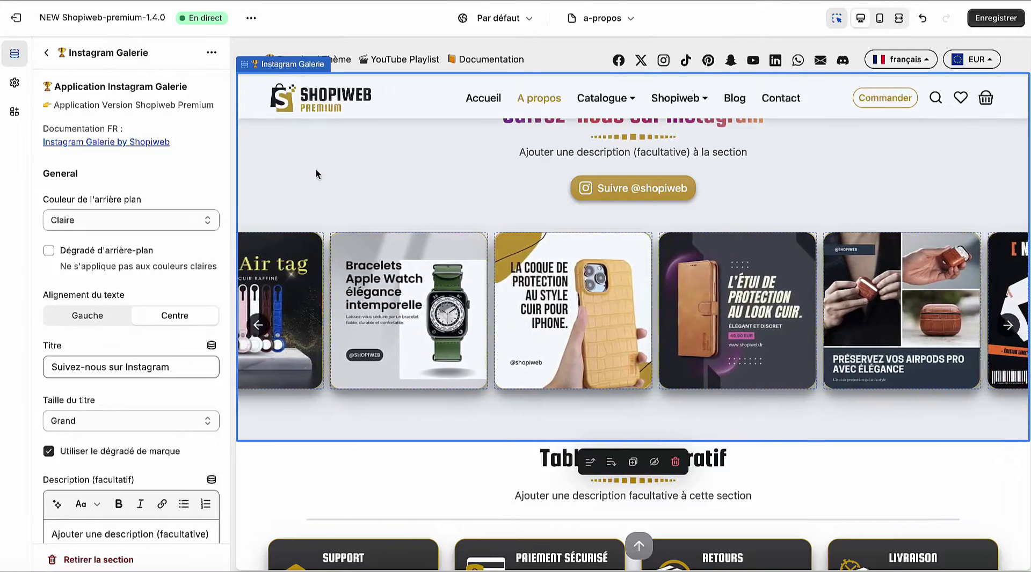
# Go through the Post blocks of the Instagram Galerie section down to the add-post option, and collapse that section in the section list.
pyautogui.click(47, 52)
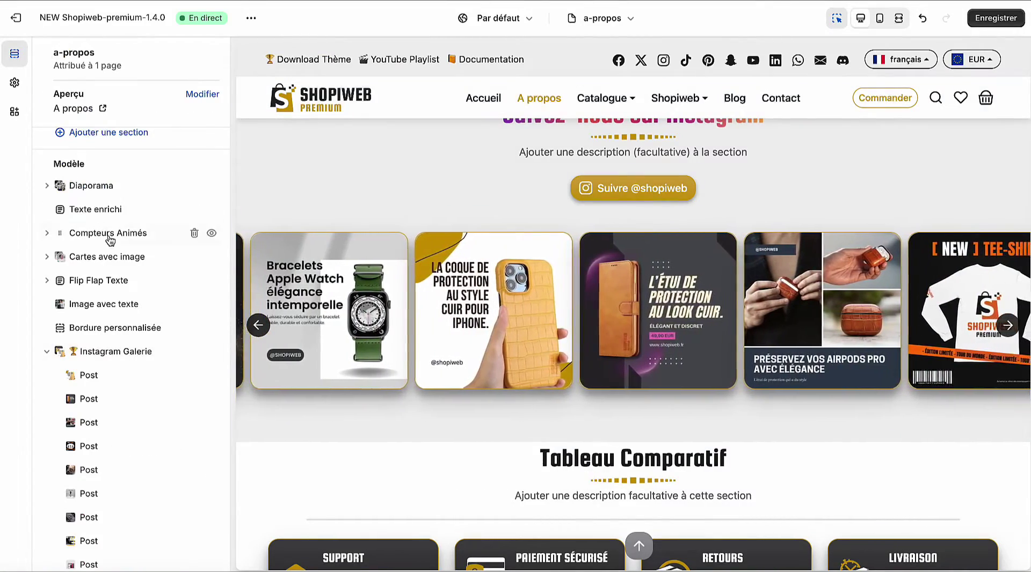
pyautogui.scroll(-3, 116, 244)
pyautogui.scroll(-4, 104, 239)
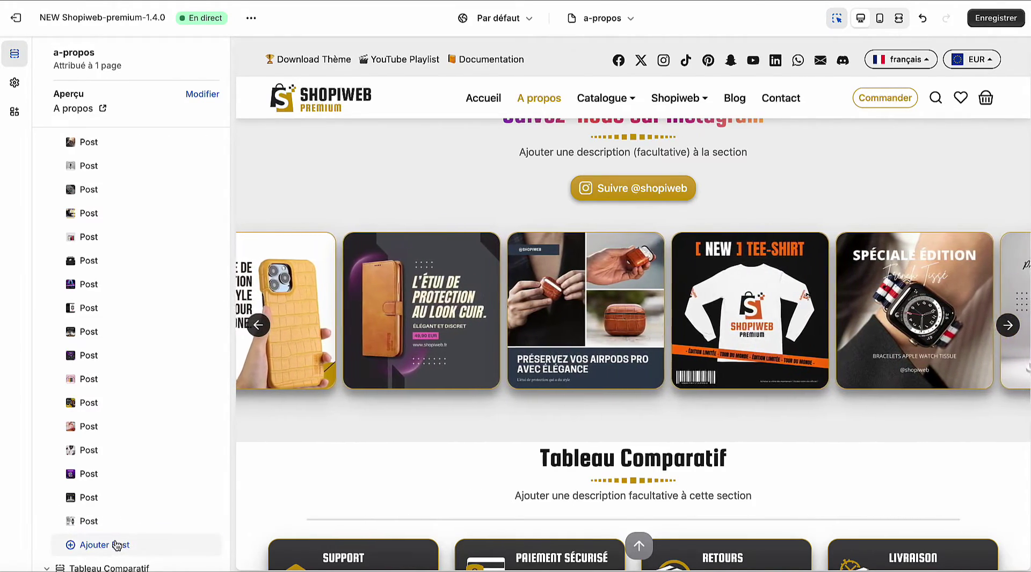
pyautogui.click(117, 545)
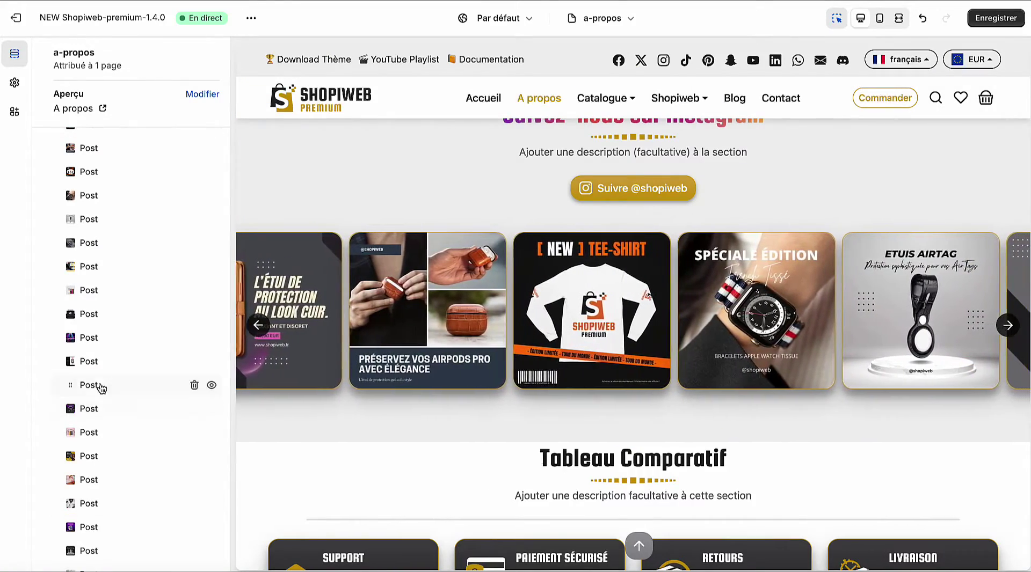
pyautogui.scroll(3, 104, 394)
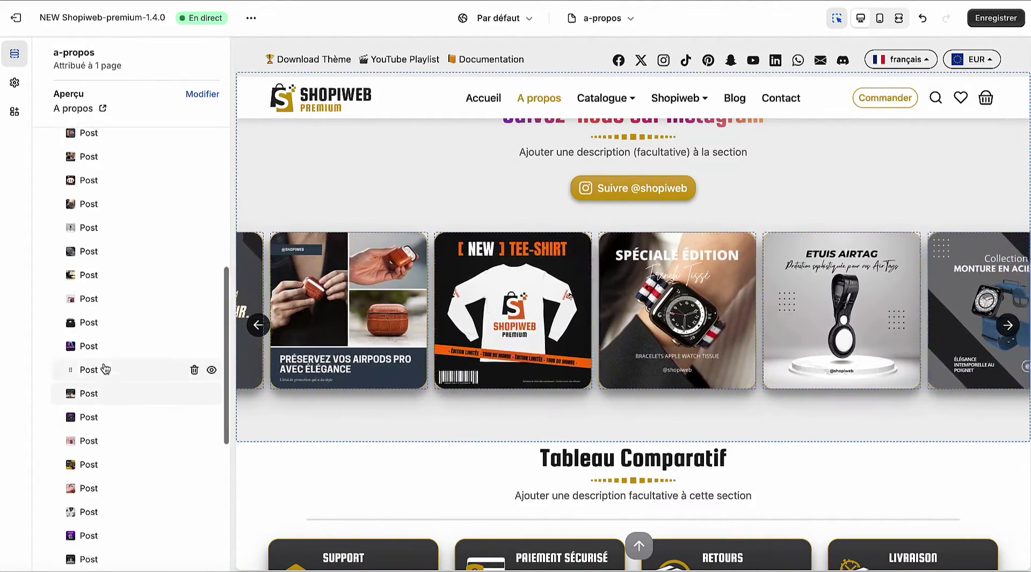
pyautogui.click(47, 187)
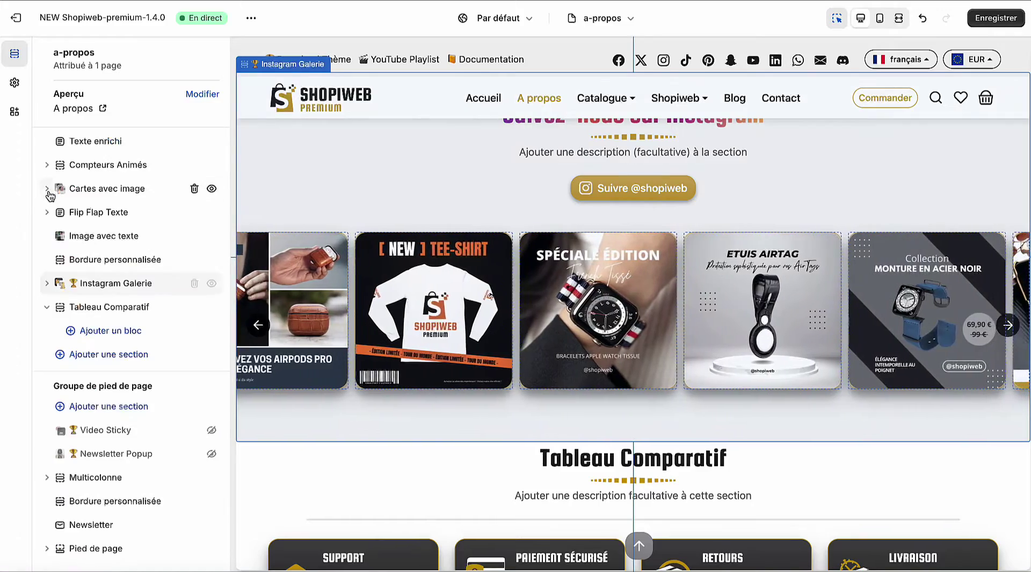
# Review the settings of the Tableau Comparatif section down to the table border option, and return to the section list.
pyautogui.click(127, 307)
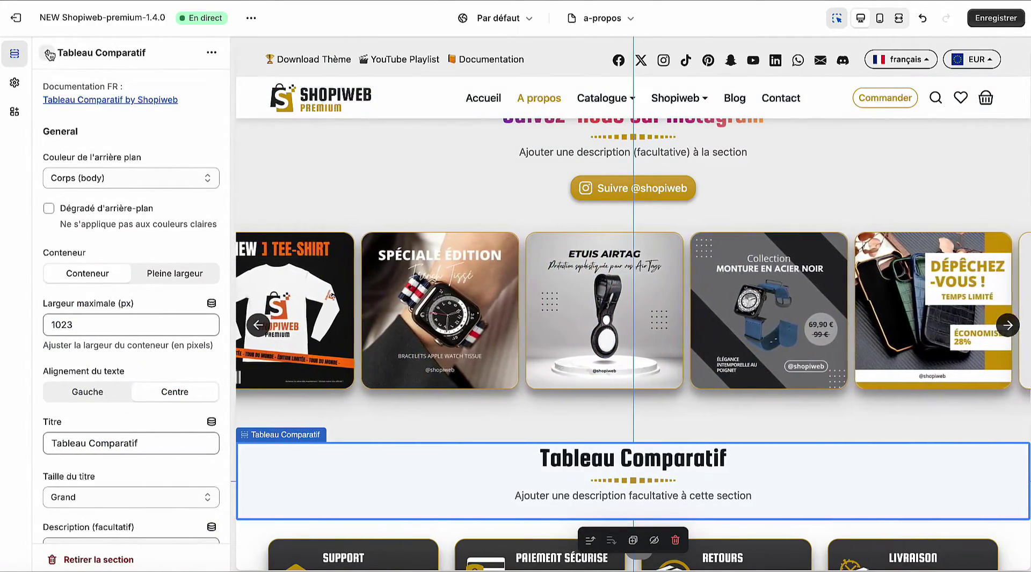
pyautogui.scroll(-5, 173, 408)
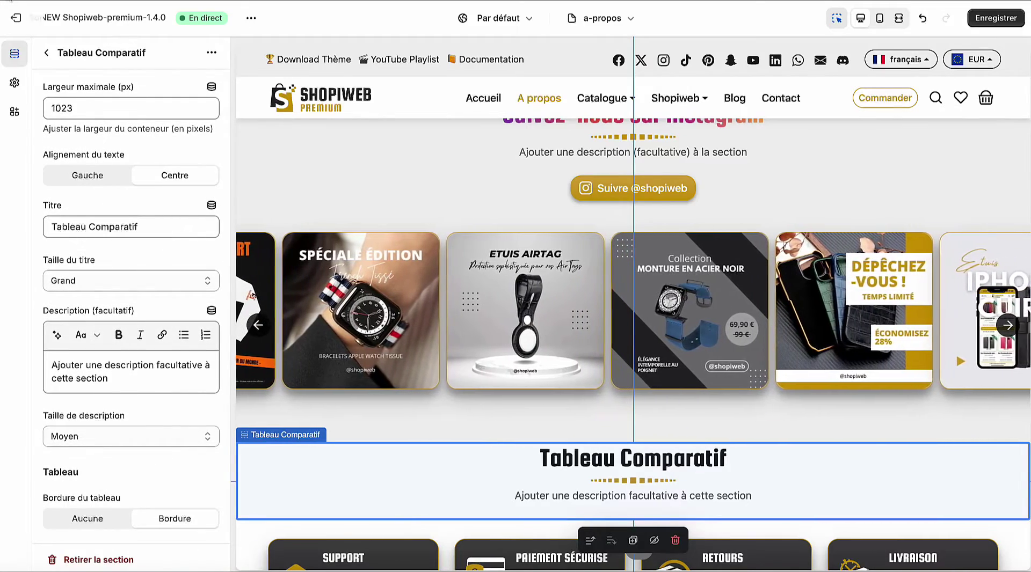
pyautogui.click(47, 52)
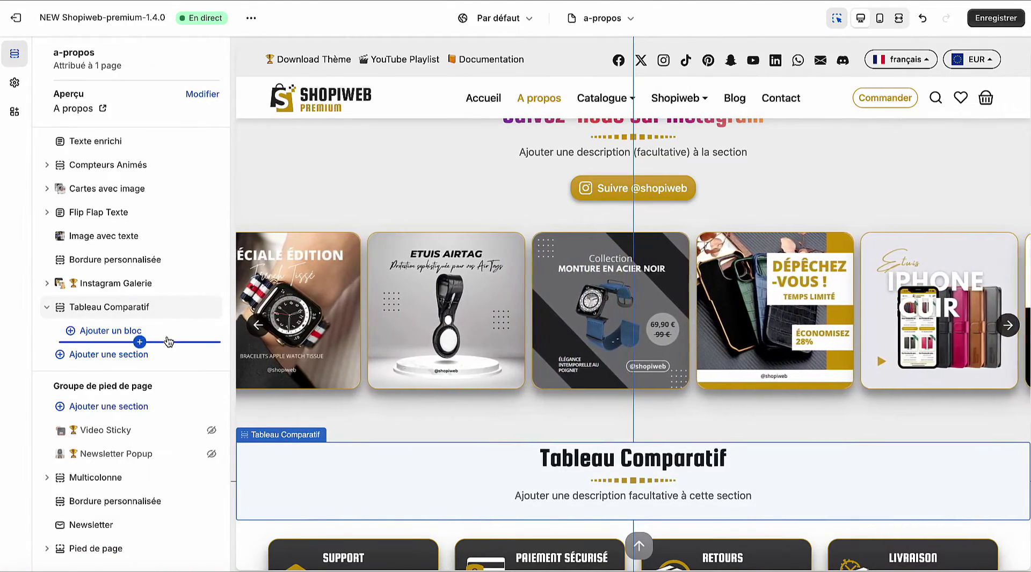
# Add En-tête, Rangée and Pied de page blocks to the Tableau Comparatif section, plus a second Rangée above Pied de page.
pyautogui.click(117, 332)
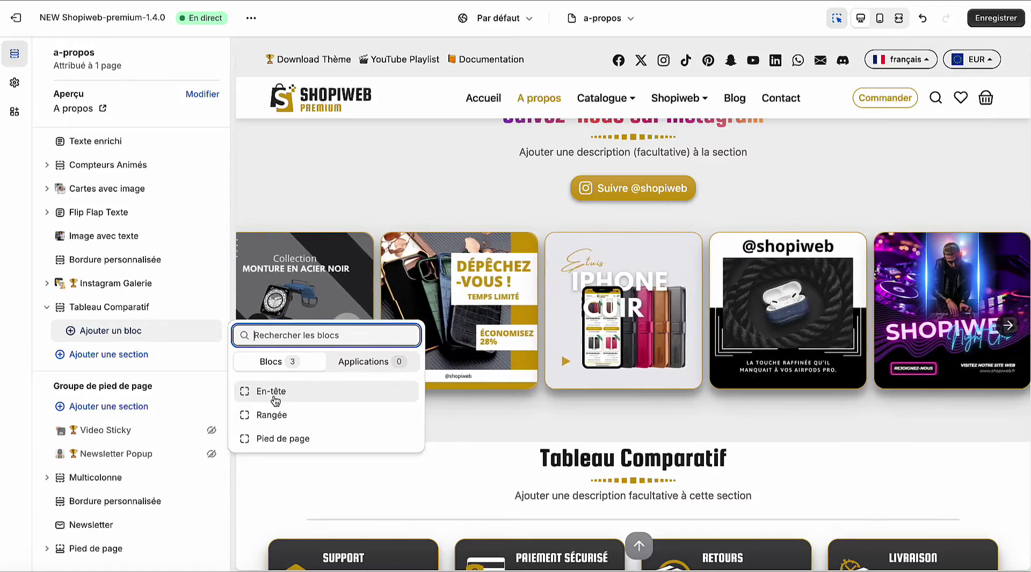
pyautogui.click(281, 394)
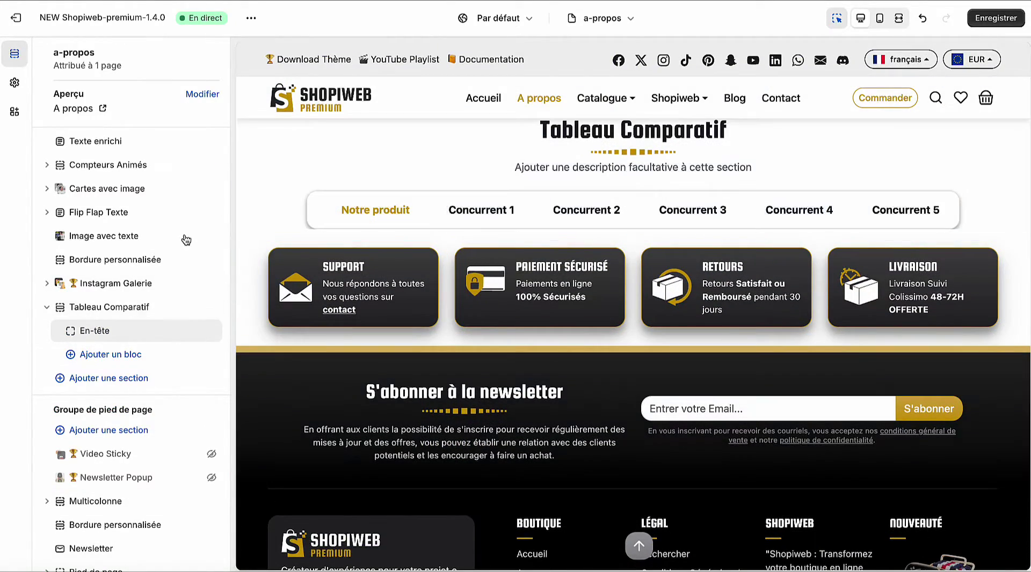
pyautogui.click(110, 355)
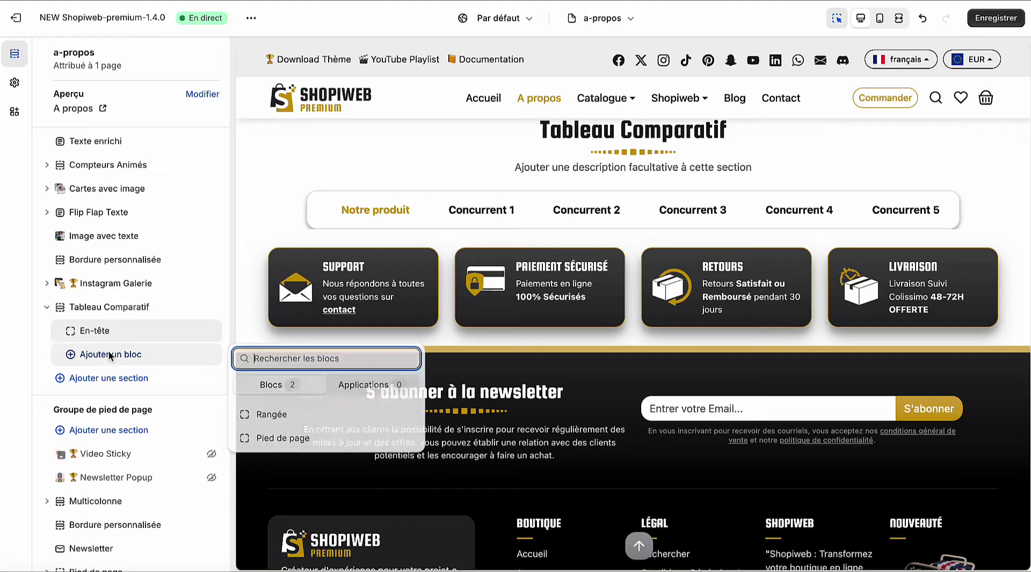
pyautogui.click(272, 416)
pyautogui.click(117, 382)
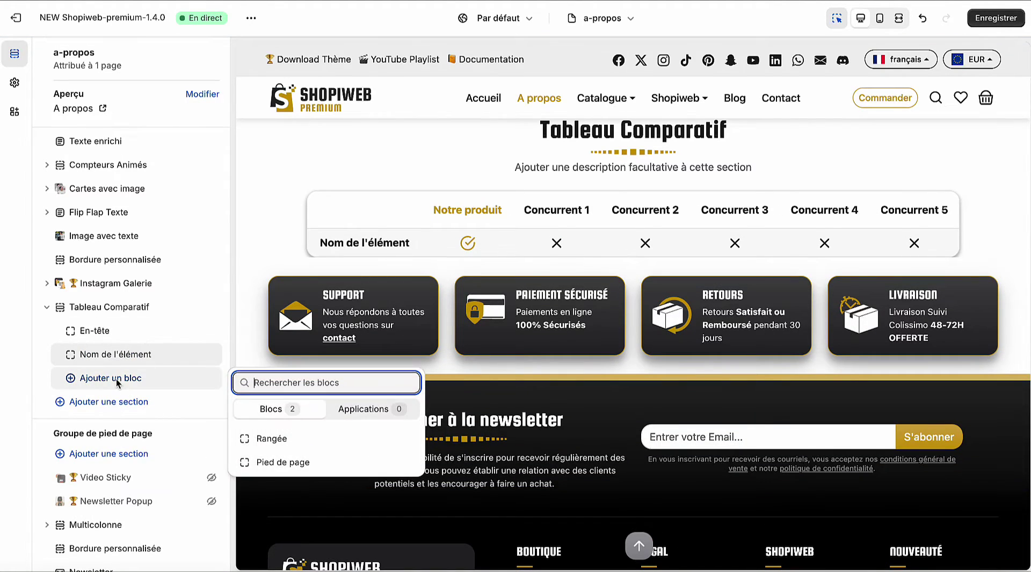
pyautogui.click(280, 462)
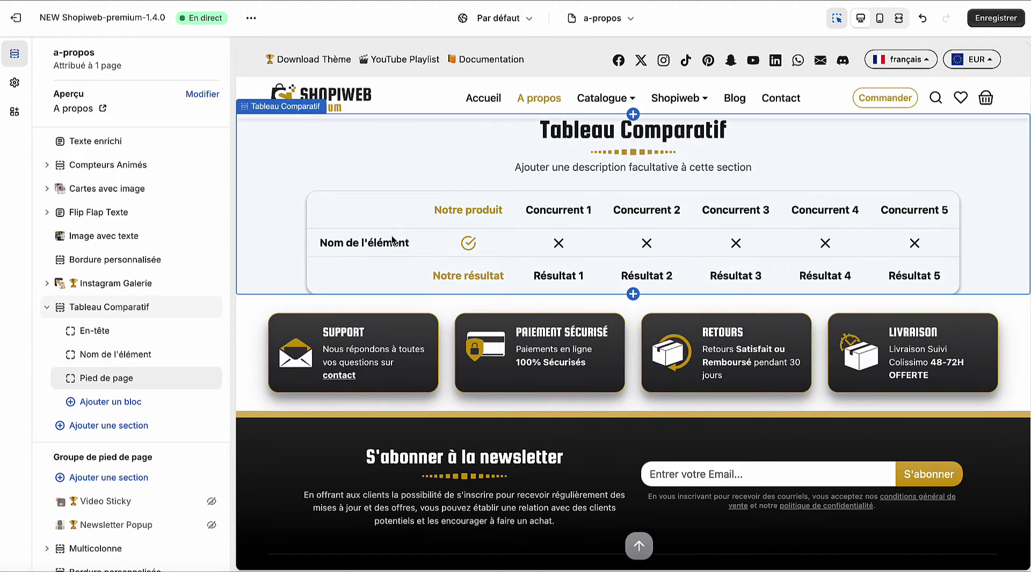
pyautogui.click(111, 408)
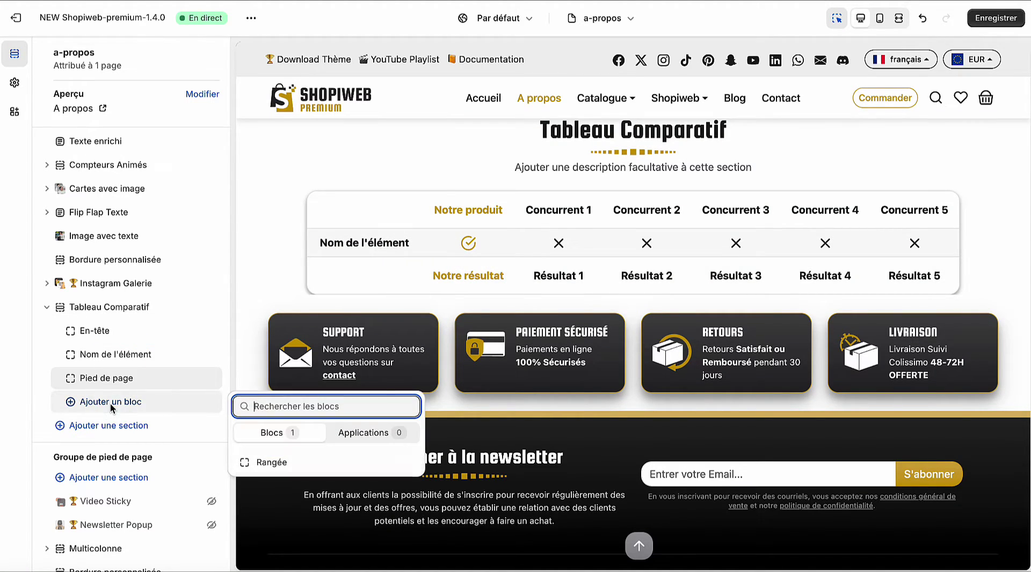
pyautogui.click(293, 469)
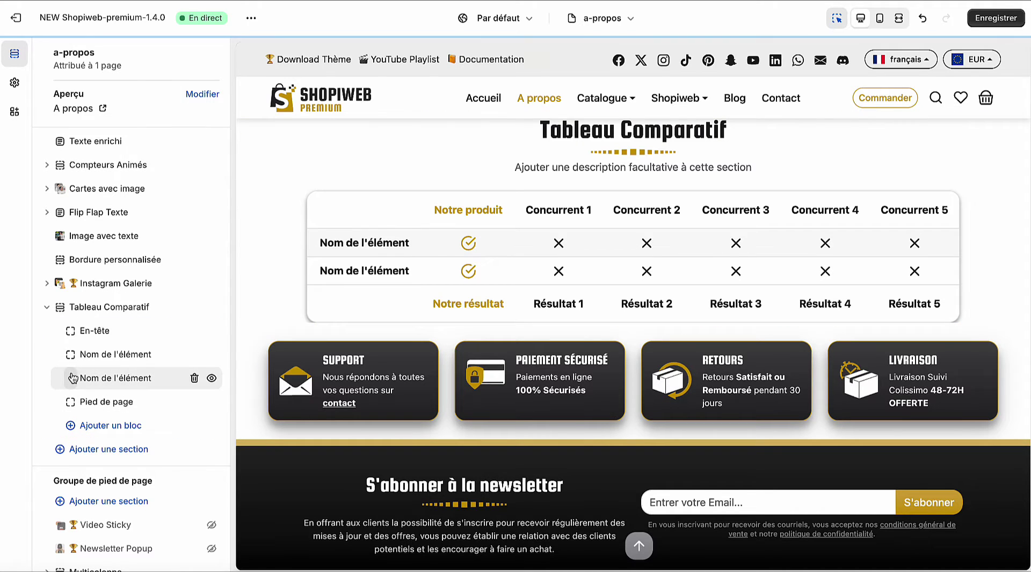
# Open the first Rangée block of the comparison table and examine its column options alongside the preview.
pyautogui.click(118, 356)
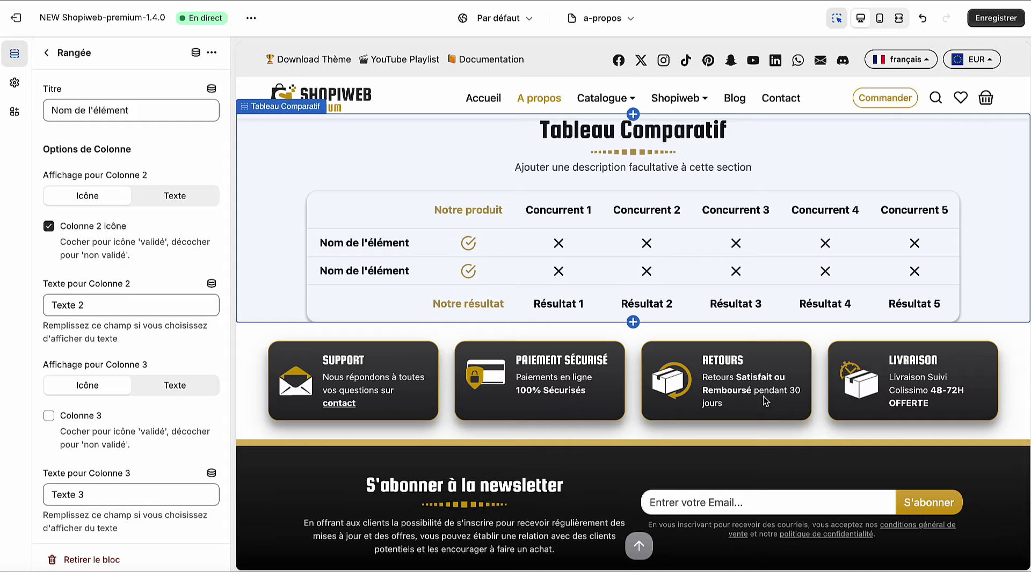
pyautogui.scroll(1, 468, 434)
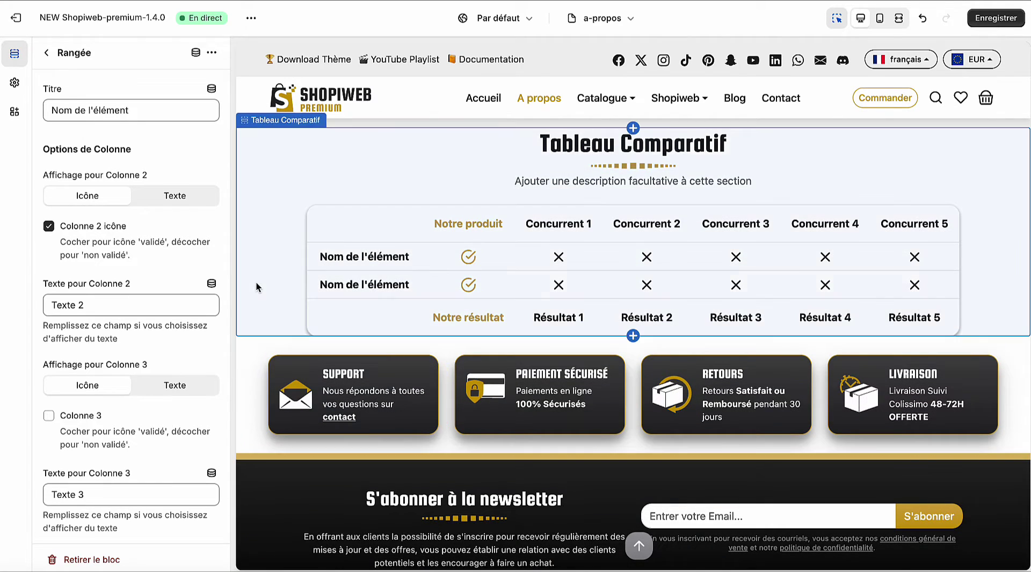
pyautogui.scroll(2, 264, 282)
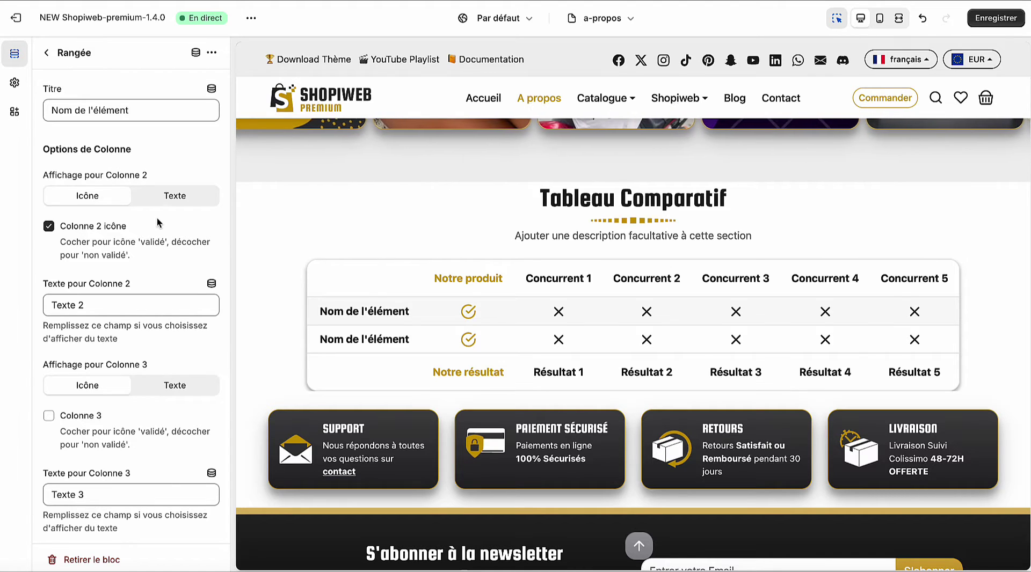
# Try the Primaire, Secondaire and Tertiaire background colours on the Tableau Comparatif section.
pyautogui.click(300, 211)
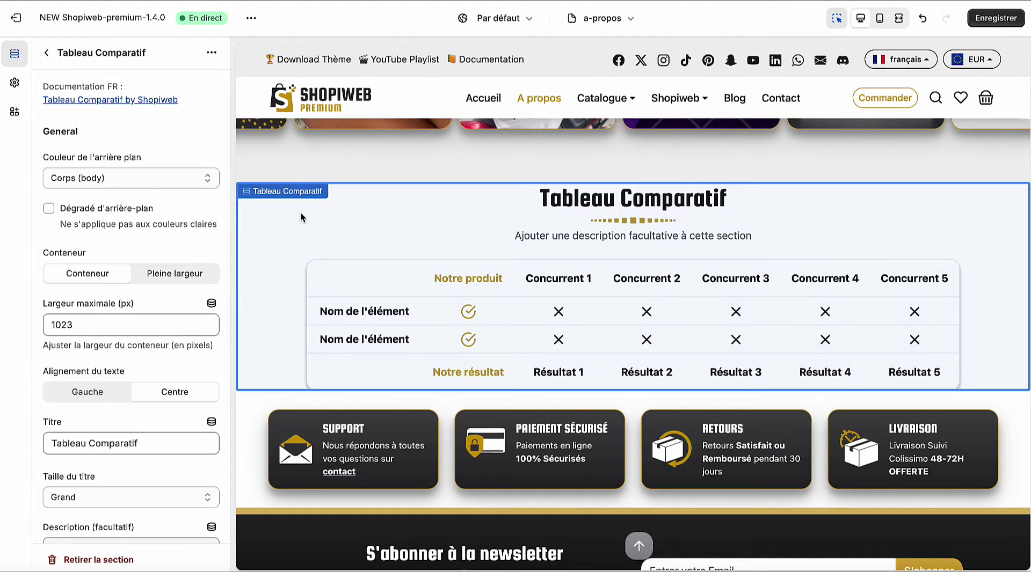
pyautogui.click(153, 177)
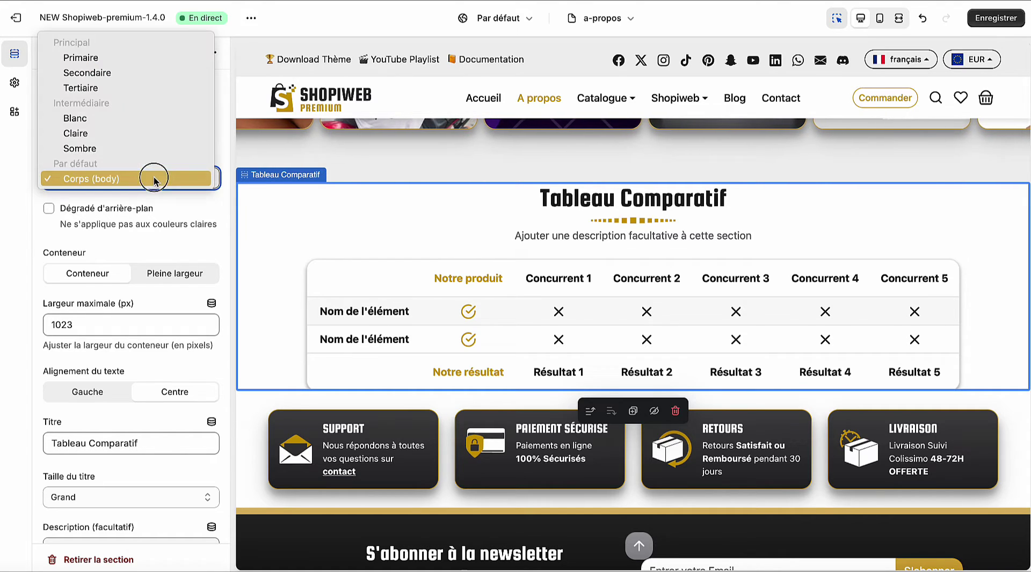
pyautogui.click(115, 57)
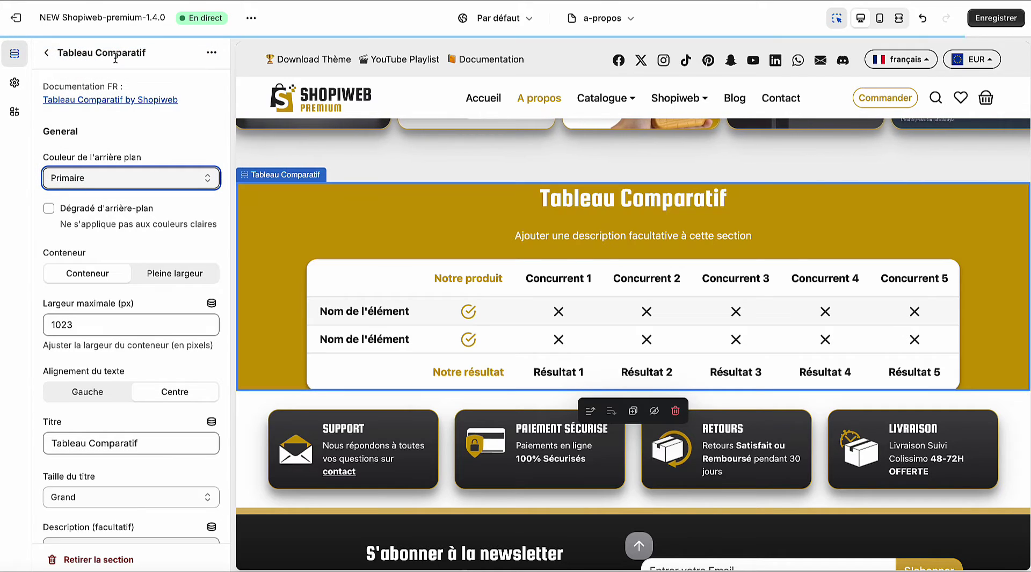
pyautogui.click(175, 181)
pyautogui.click(145, 193)
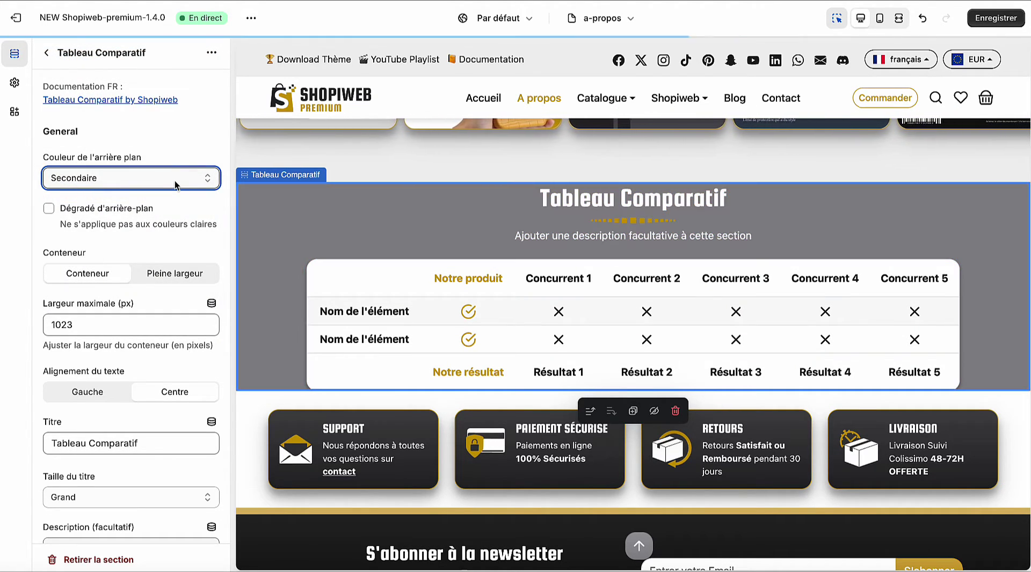
pyautogui.click(175, 180)
pyautogui.click(160, 195)
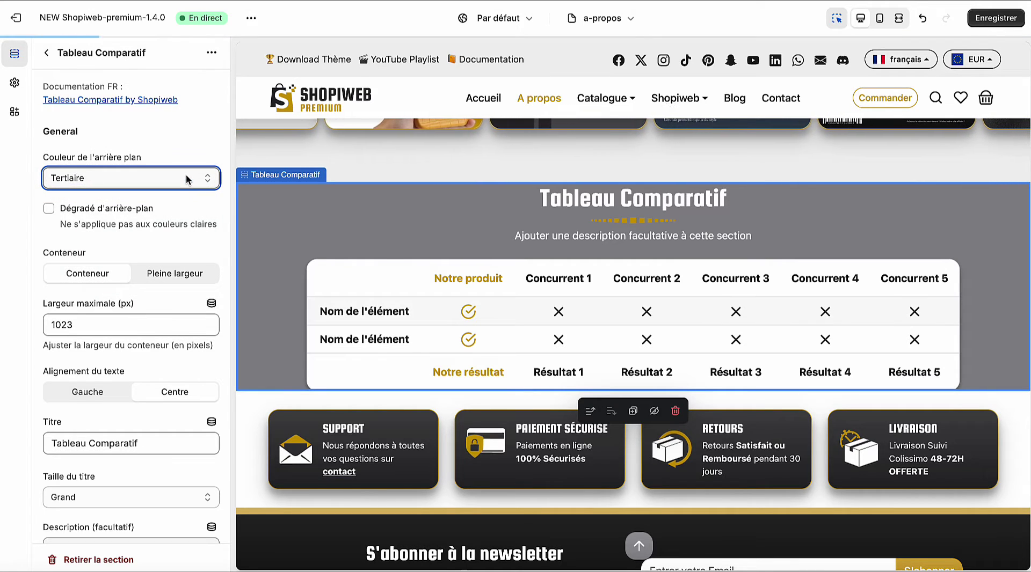
# Try the Blanc and Claire background colours on the Tableau Comparatif section and restore Corps (body).
pyautogui.click(186, 176)
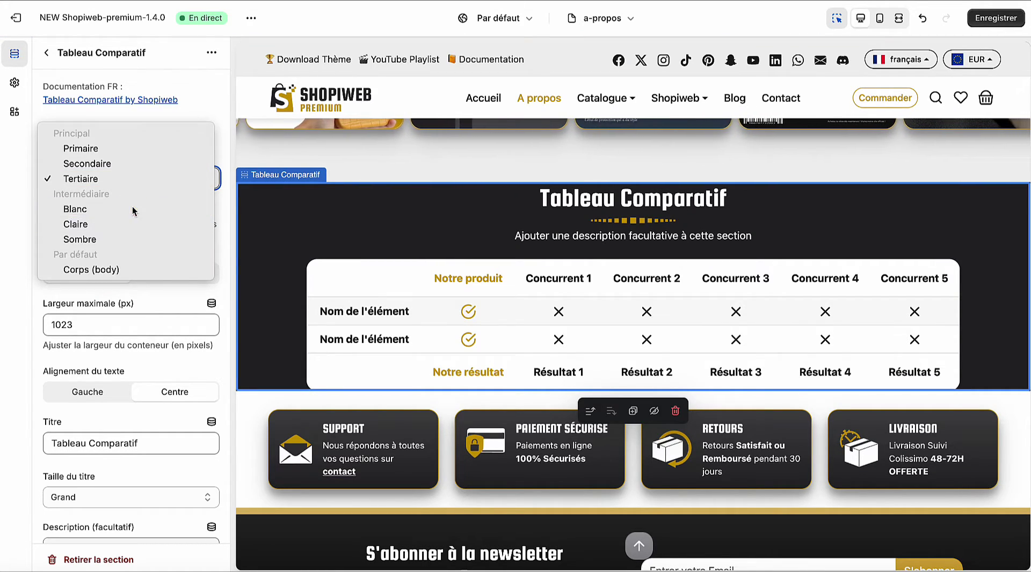
pyautogui.click(132, 206)
pyautogui.click(159, 175)
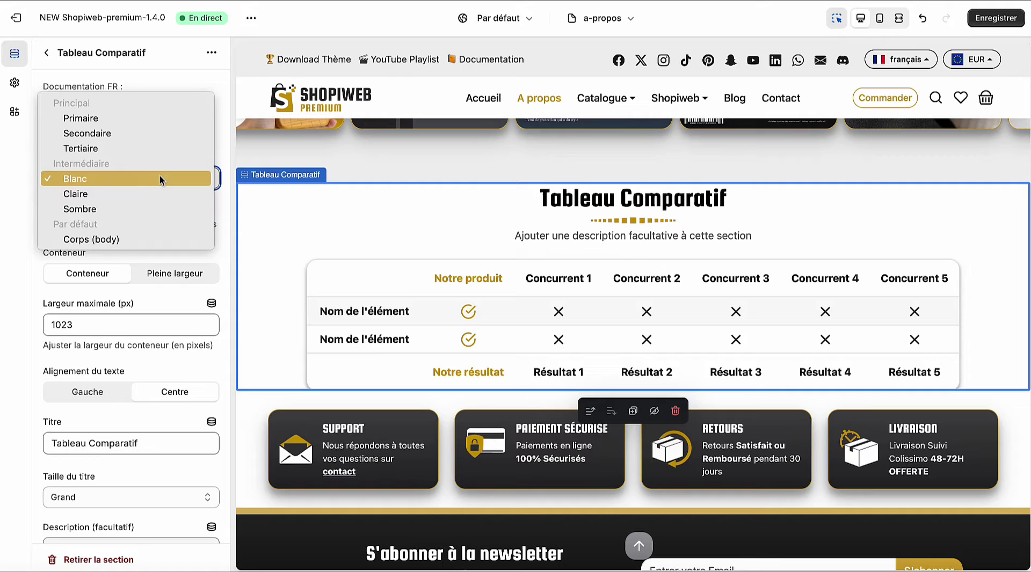
pyautogui.click(137, 199)
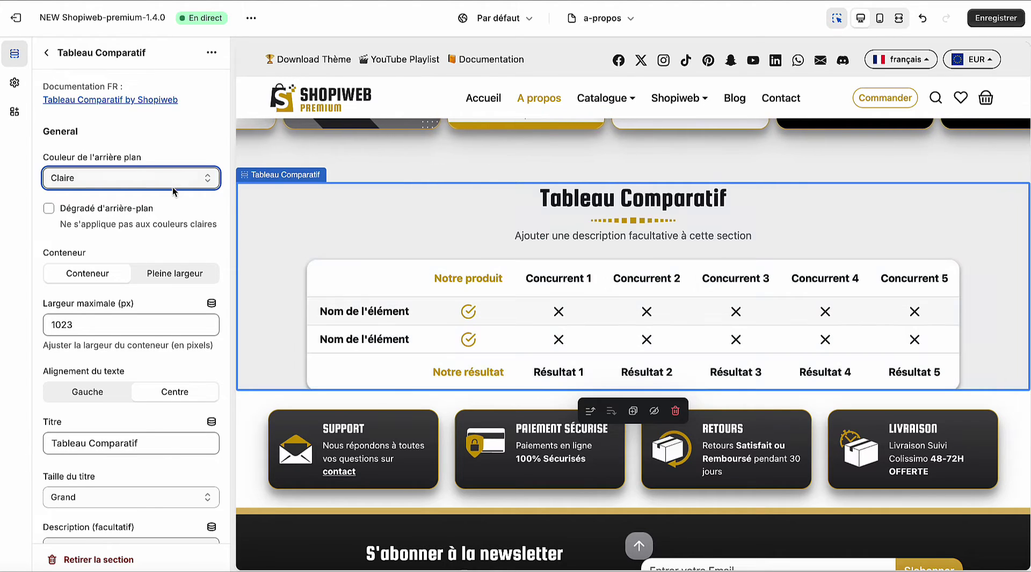
pyautogui.click(153, 174)
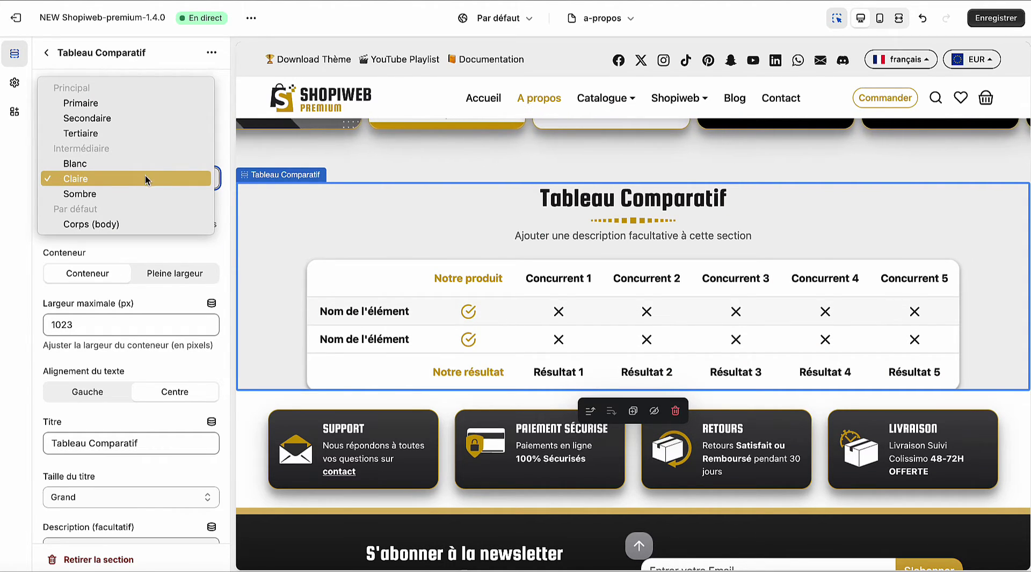
pyautogui.click(92, 225)
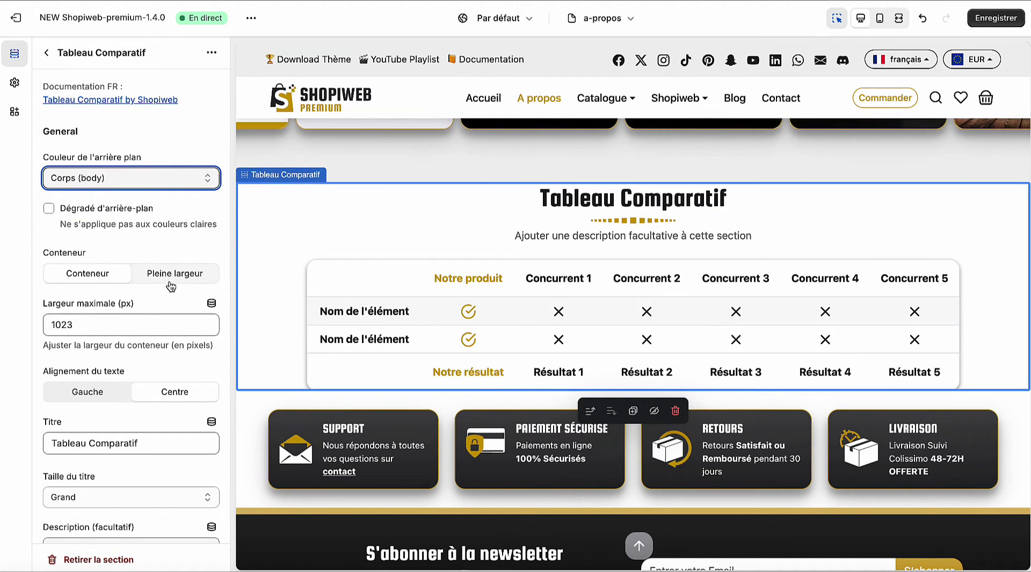
# Review the Tableau Comparatif section's general, title, description and table border settings.
pyautogui.scroll(-3, 134, 245)
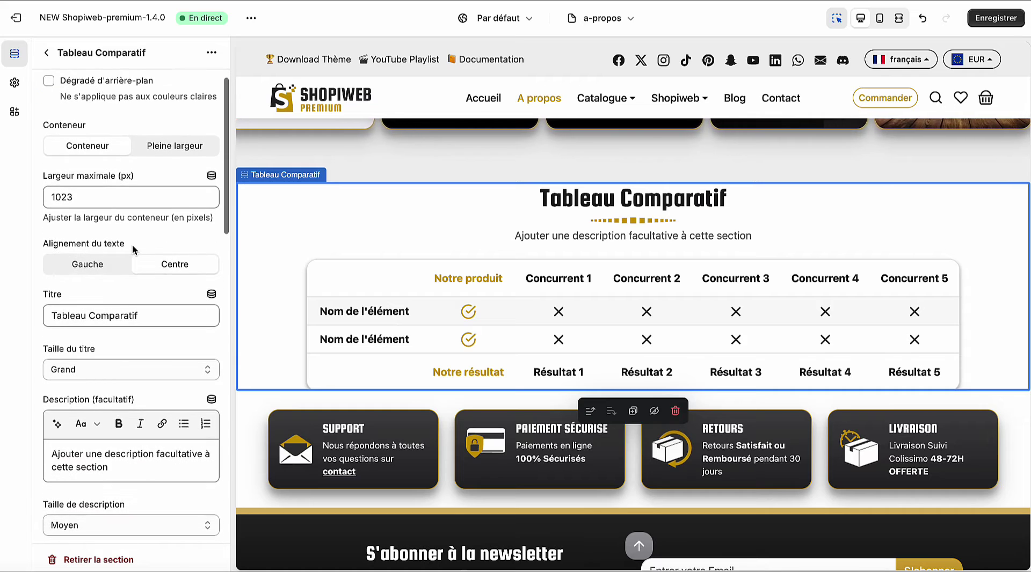
pyautogui.scroll(3, 132, 249)
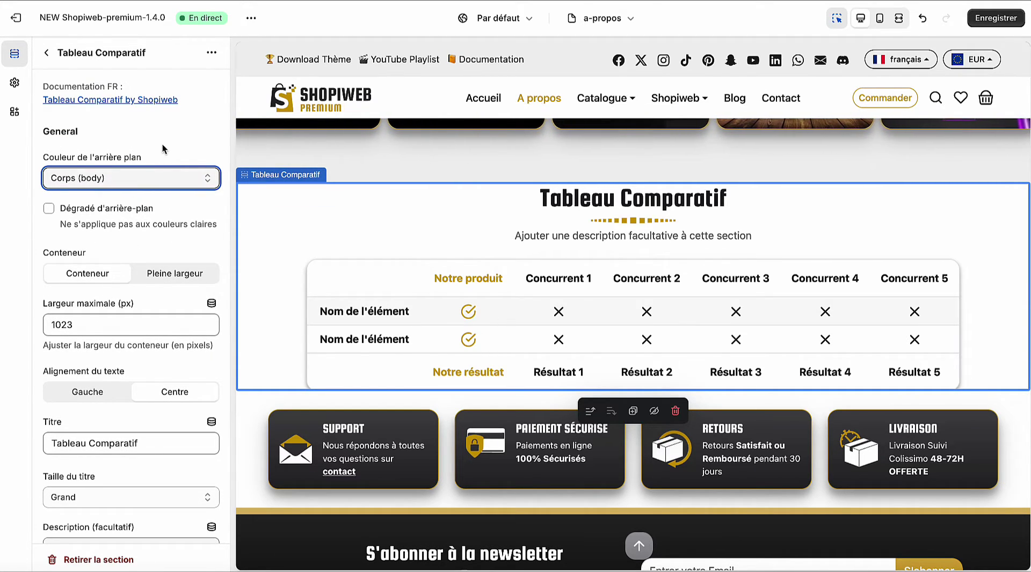
pyautogui.scroll(-8, 175, 243)
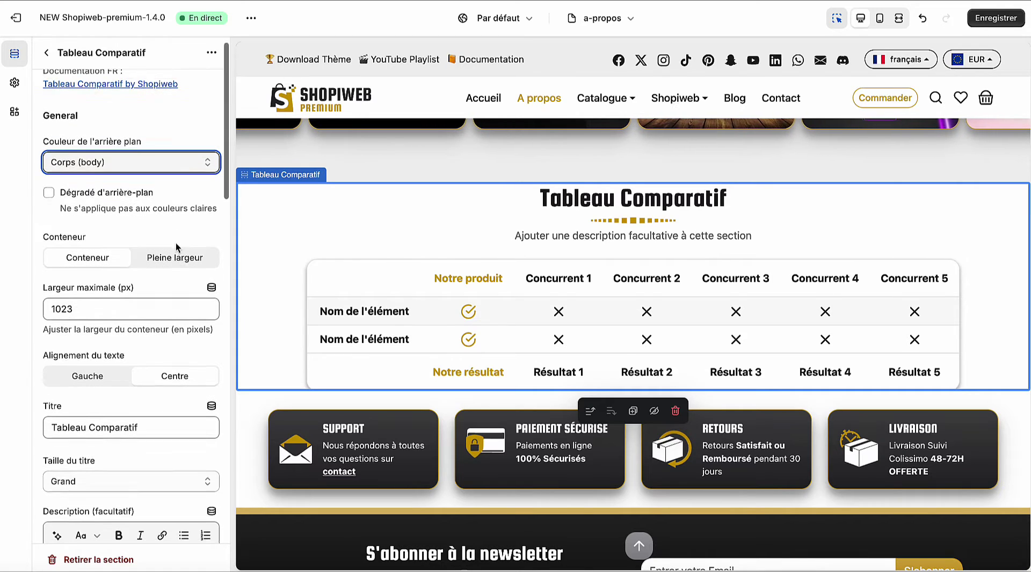
pyautogui.scroll(-6, 167, 224)
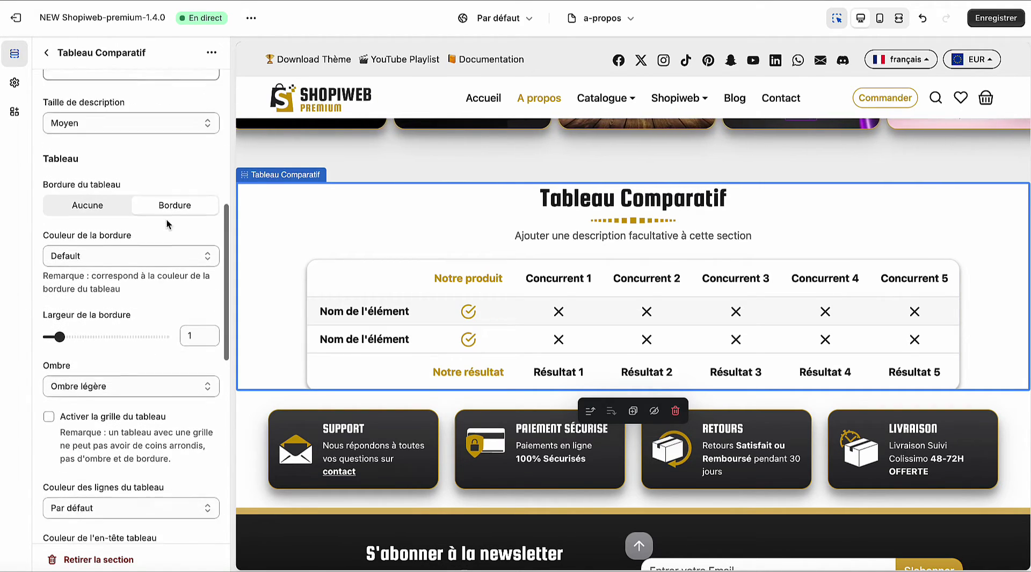
pyautogui.scroll(14, 166, 224)
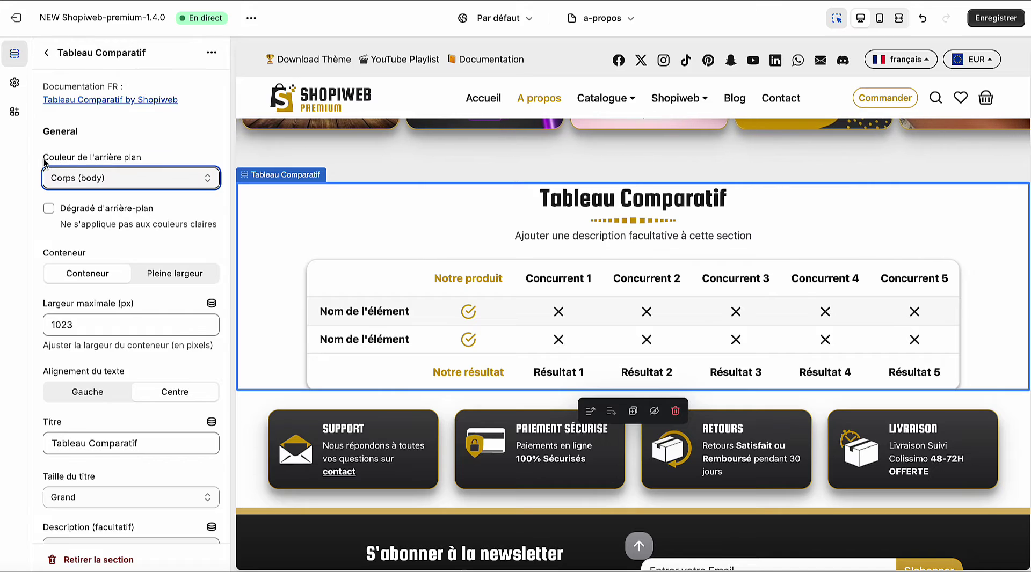
pyautogui.scroll(-1, 156, 178)
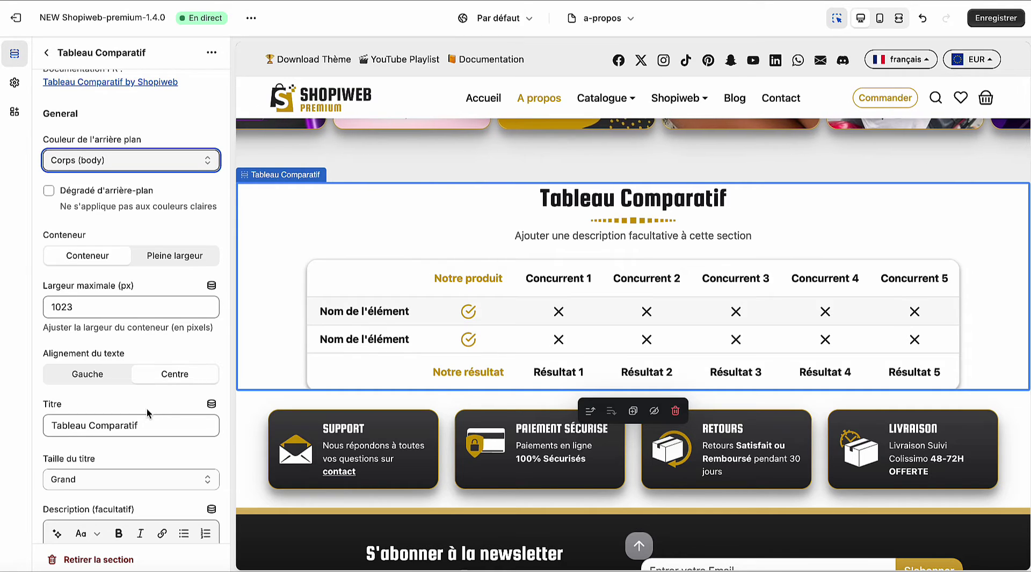
# Select the Image avec texte section, try its background colour as Secondaire and Primaire, and set it to Tertiaire.
pyautogui.scroll(10, 365, 323)
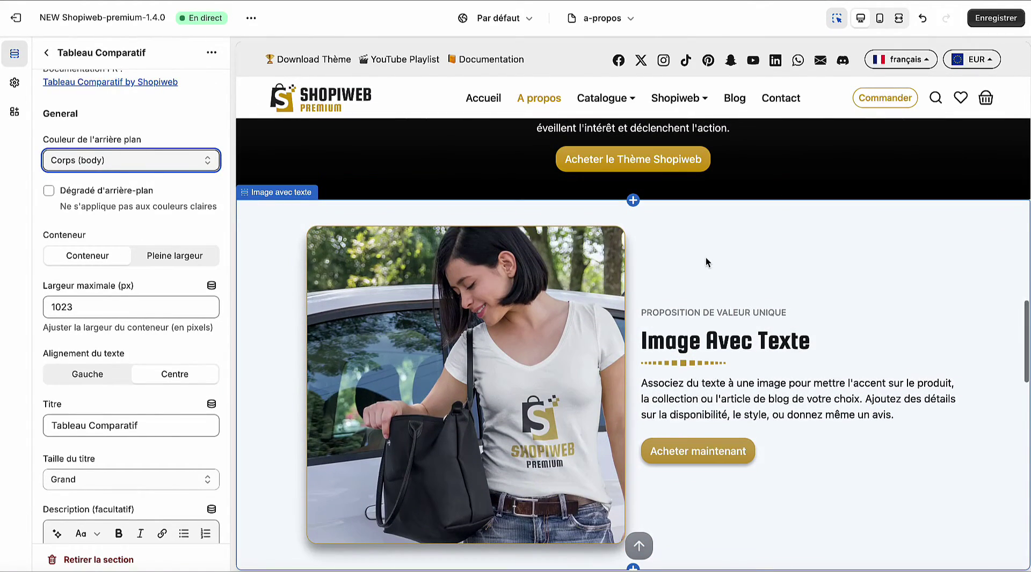
pyautogui.click(704, 253)
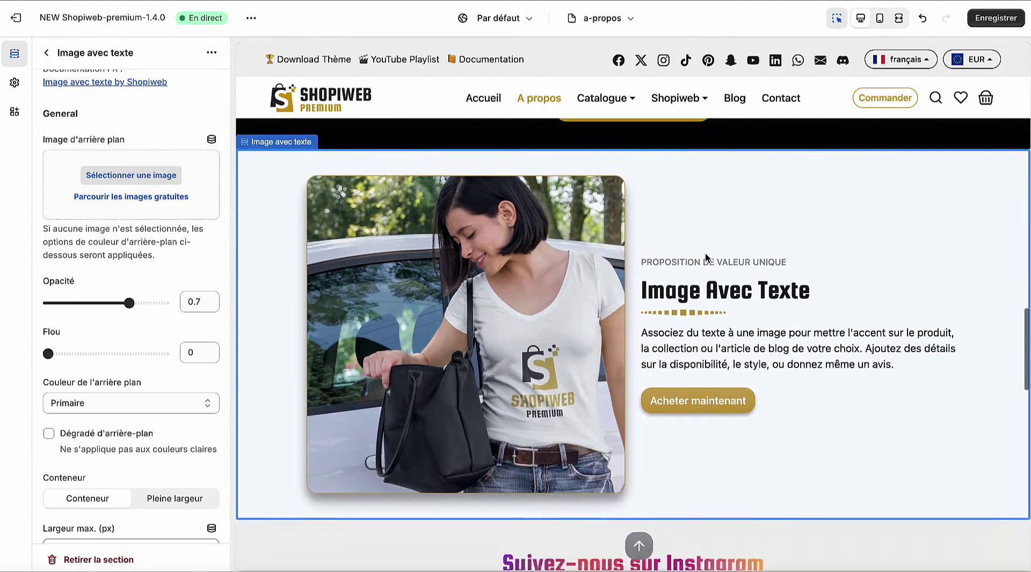
pyautogui.scroll(1, 137, 161)
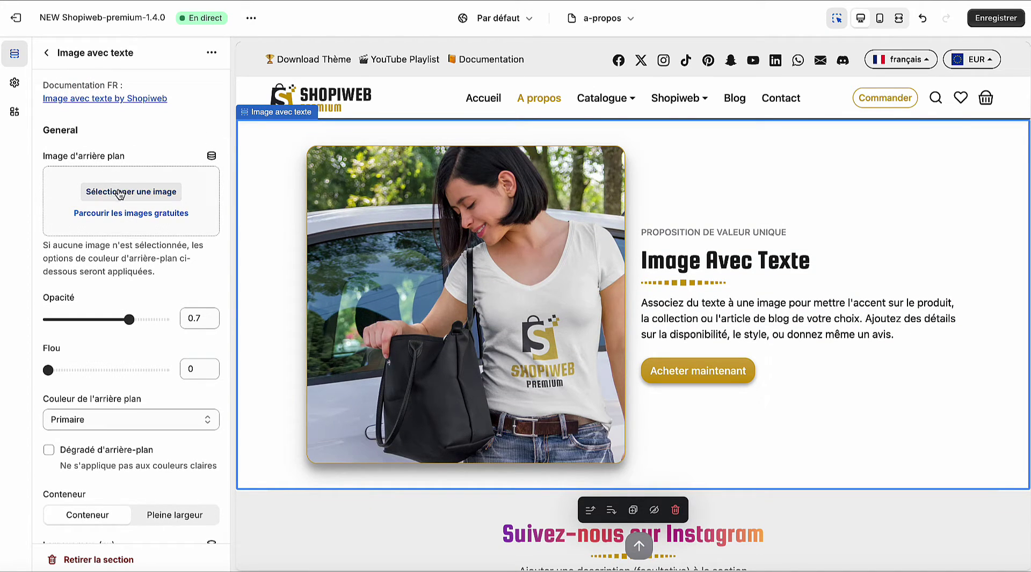
pyautogui.scroll(-5, 132, 252)
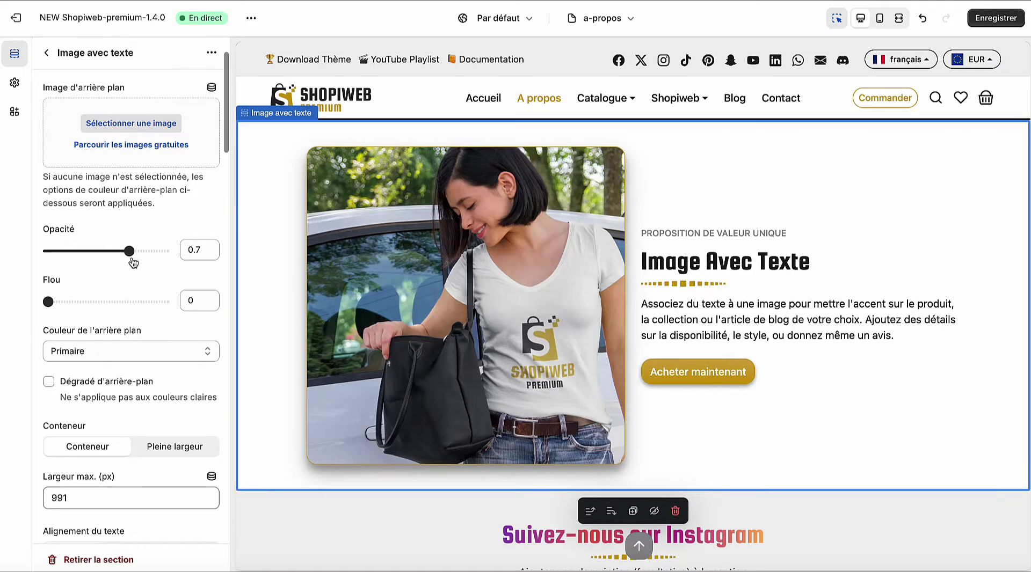
pyautogui.scroll(-2, 129, 250)
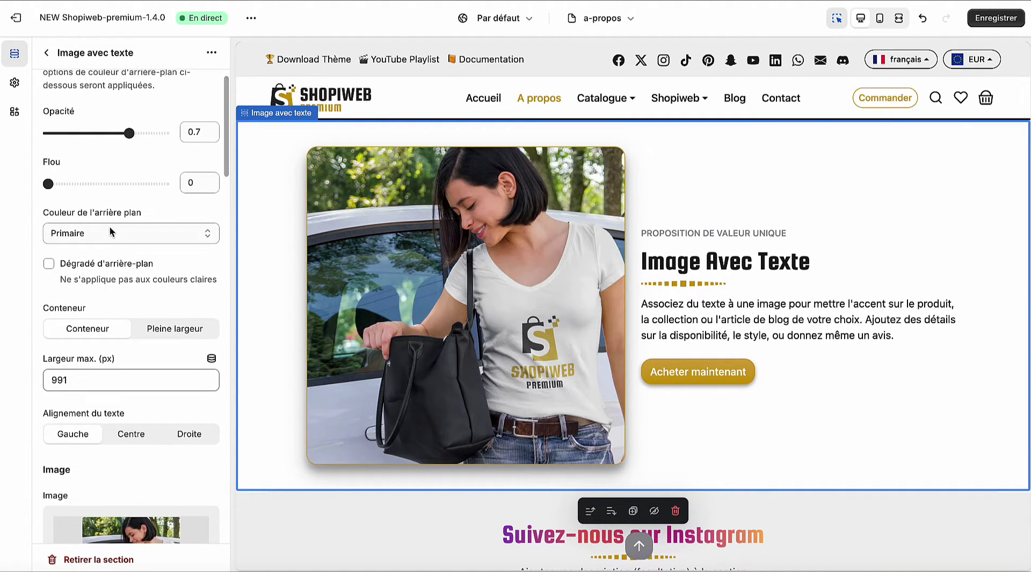
pyautogui.click(109, 233)
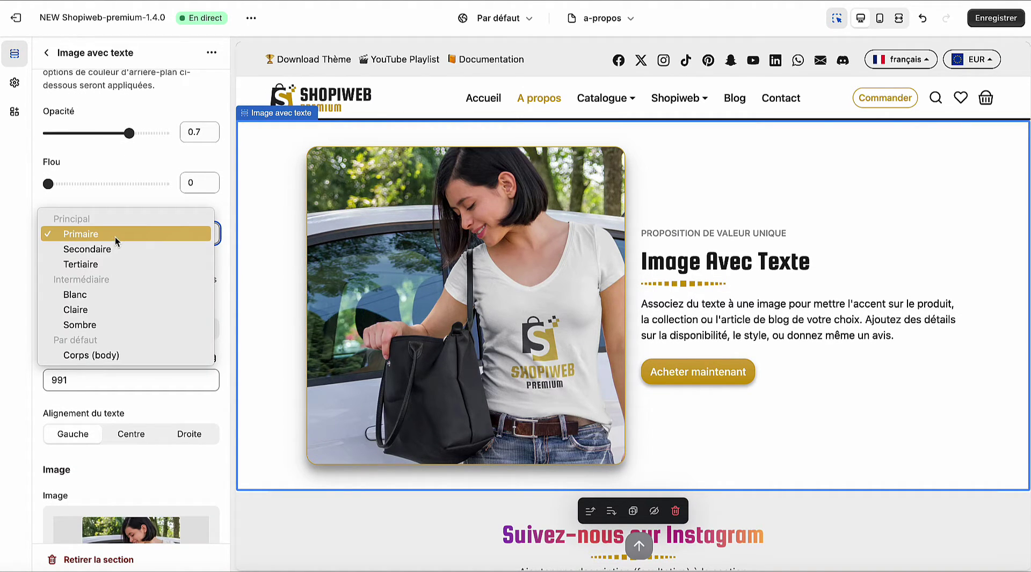
pyautogui.click(123, 243)
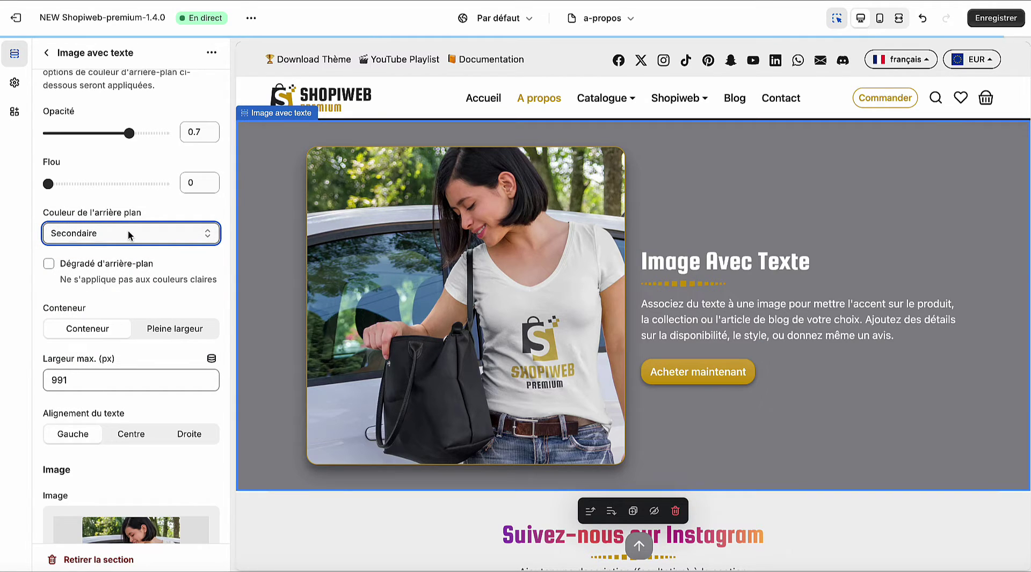
pyautogui.click(129, 233)
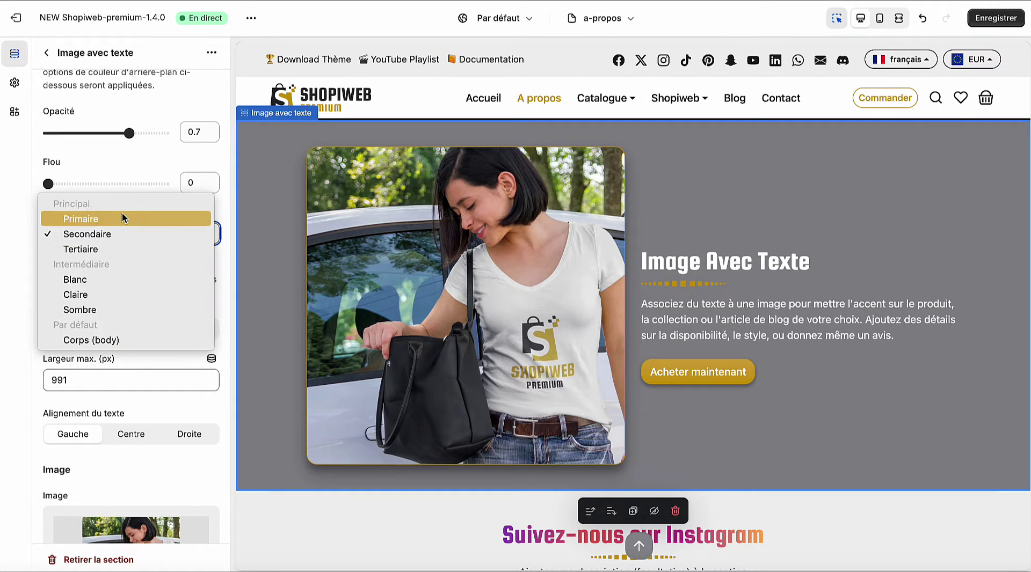
pyautogui.click(123, 218)
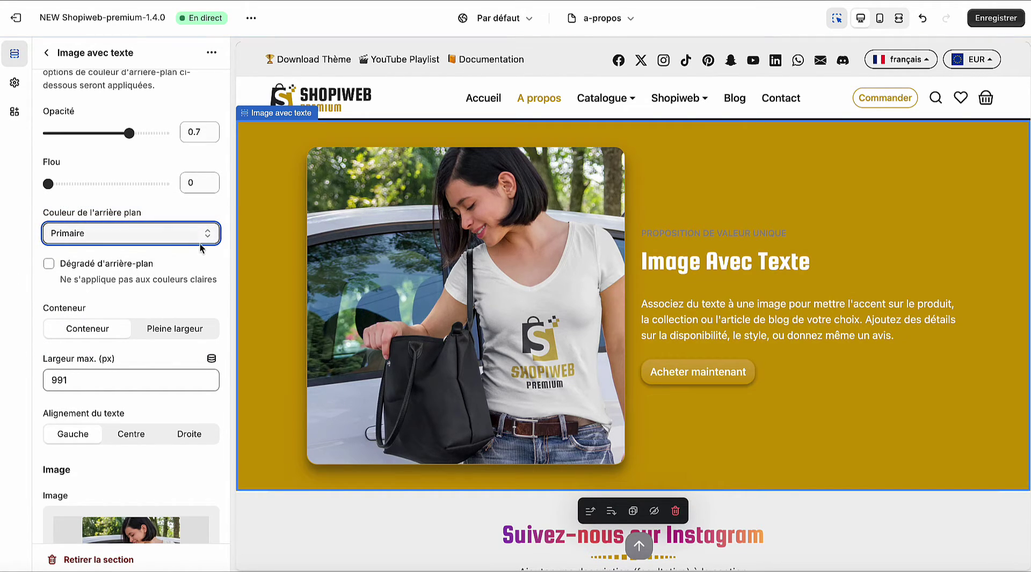
pyautogui.click(171, 232)
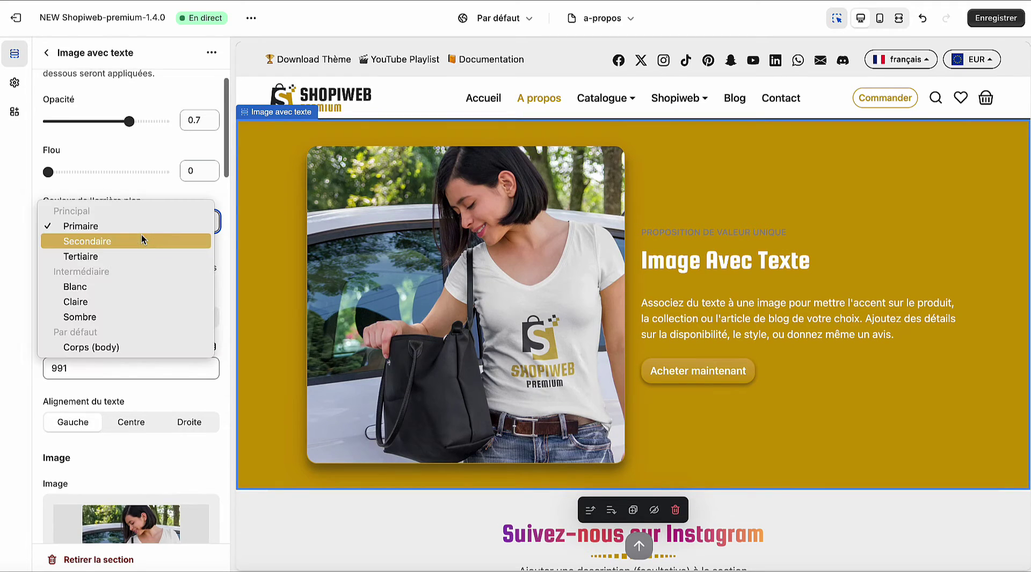
pyautogui.click(122, 257)
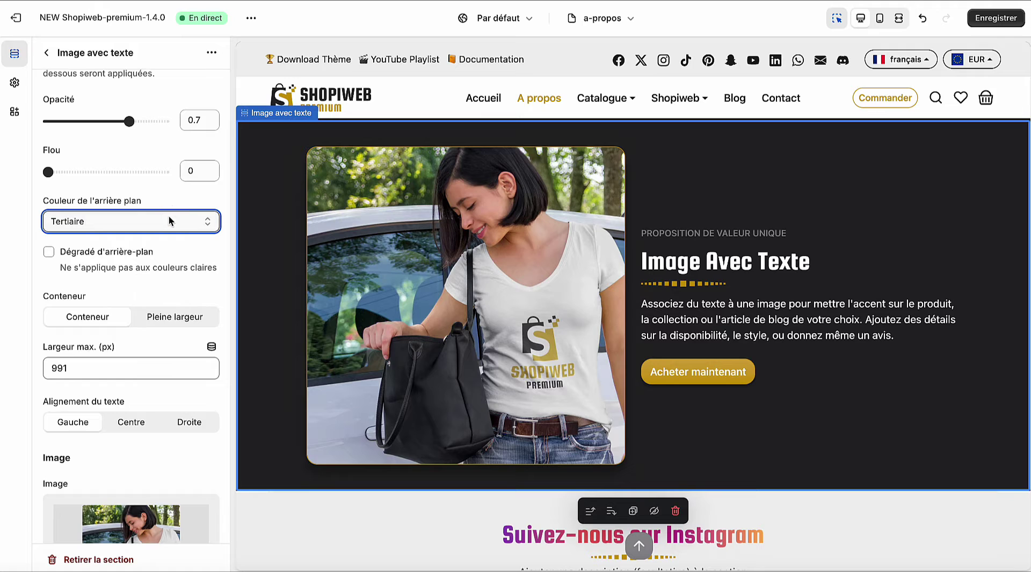
# Review the image, text and button settings of the Image avec texte section, and look over the upper part of the a-propos page.
pyautogui.scroll(-13, 169, 217)
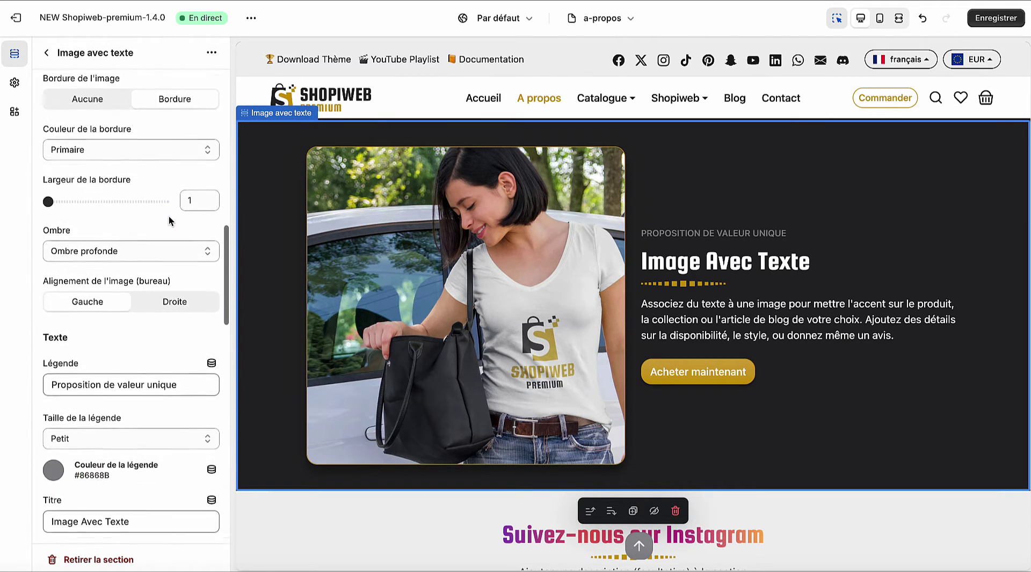
pyautogui.scroll(-12, 169, 217)
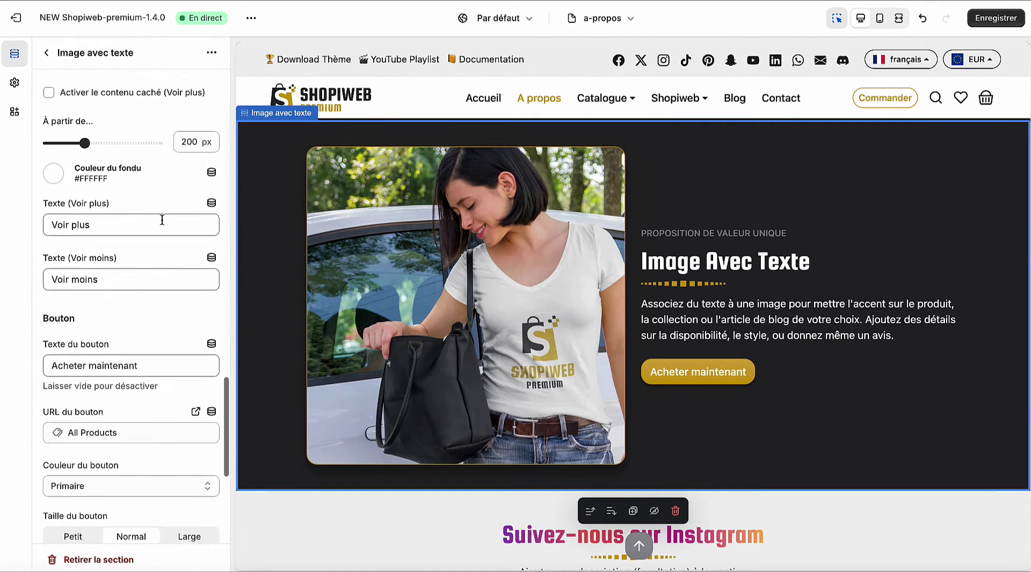
pyautogui.scroll(-5, 162, 220)
pyautogui.scroll(20, 163, 225)
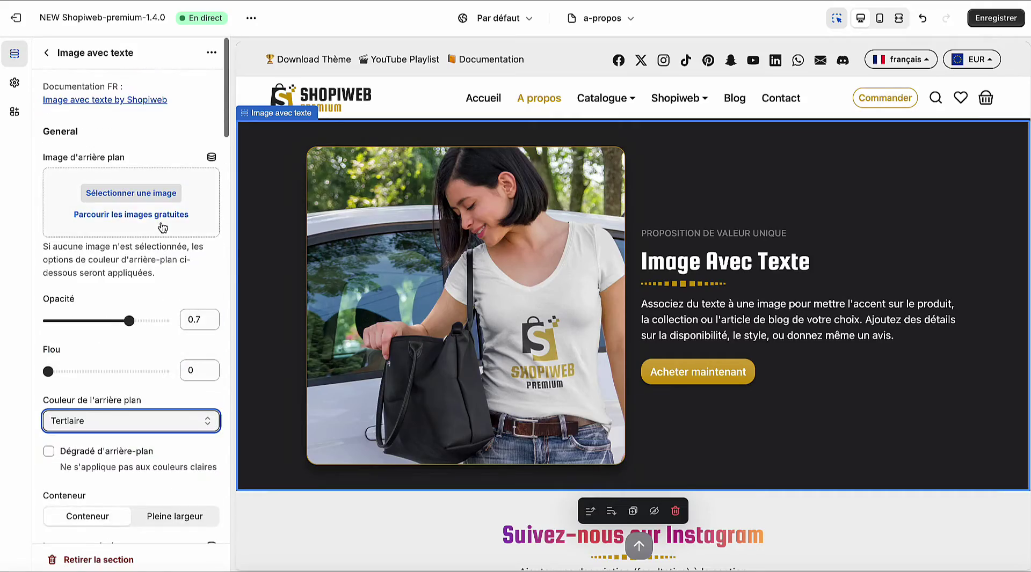
pyautogui.scroll(10, 366, 218)
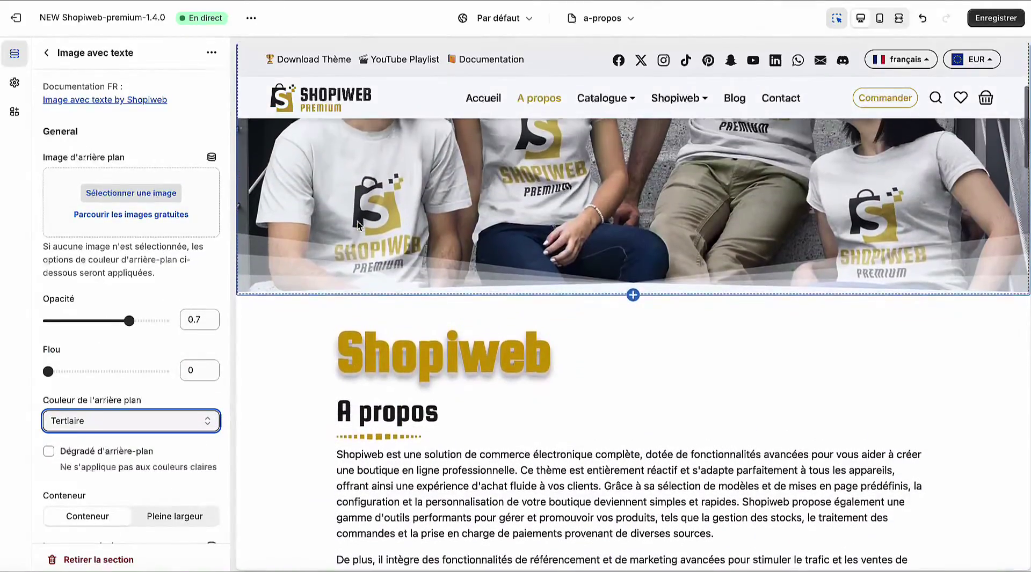
pyautogui.scroll(-5, 357, 225)
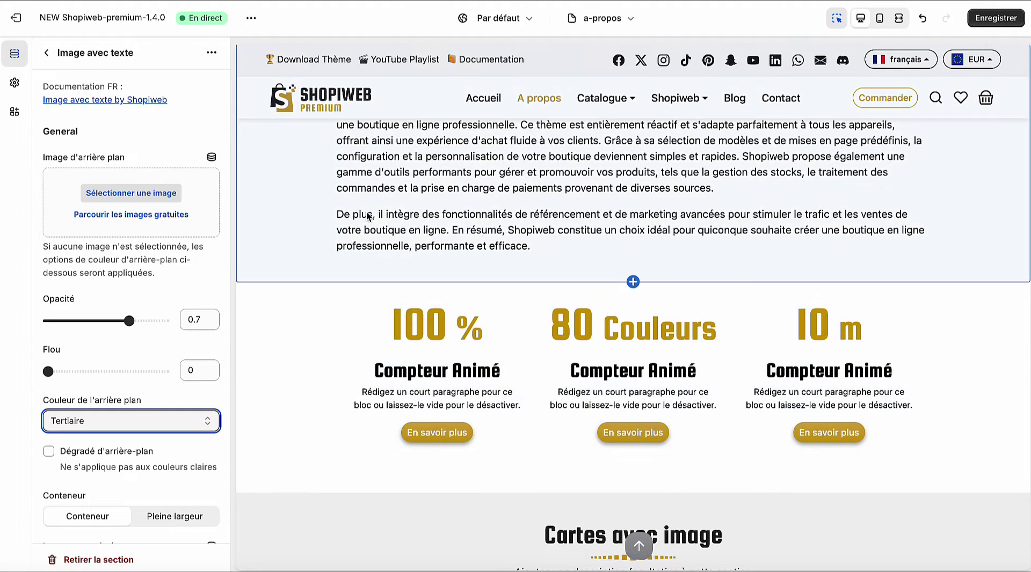
# Check the theme settings categories and switch the editor from the a-propos page to Page d'accueil.
pyautogui.click(15, 85)
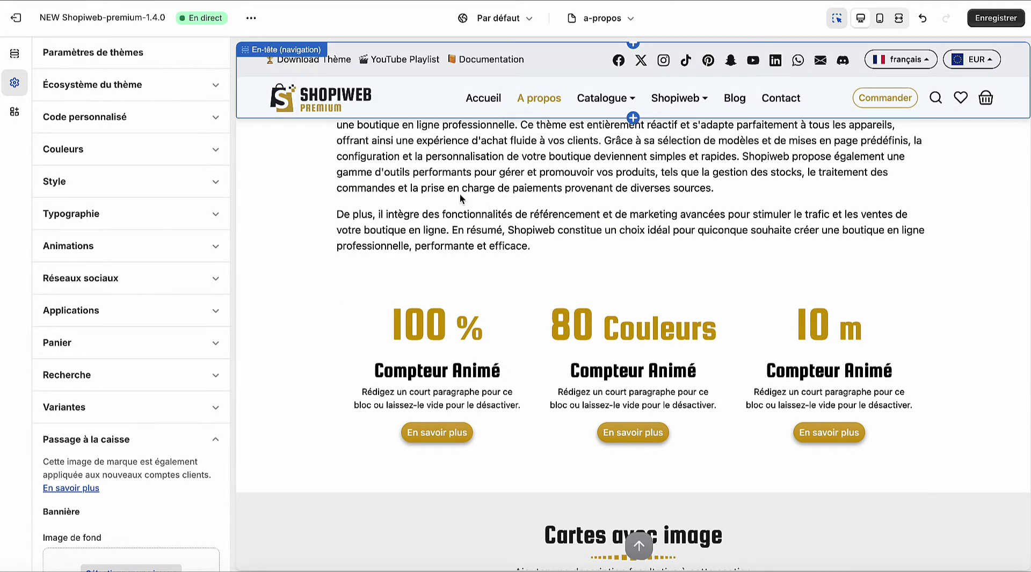
pyautogui.click(13, 54)
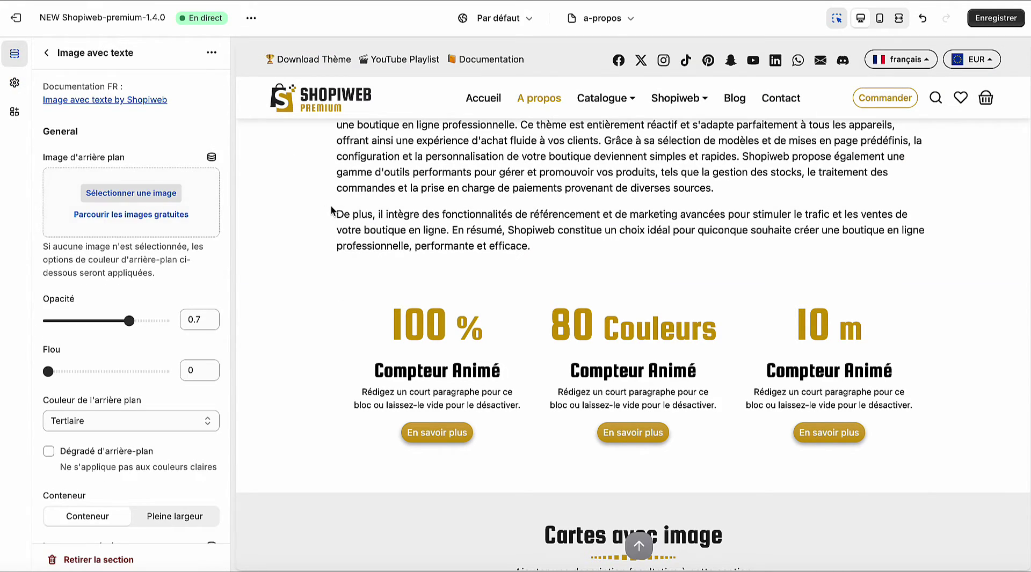
pyautogui.click(602, 18)
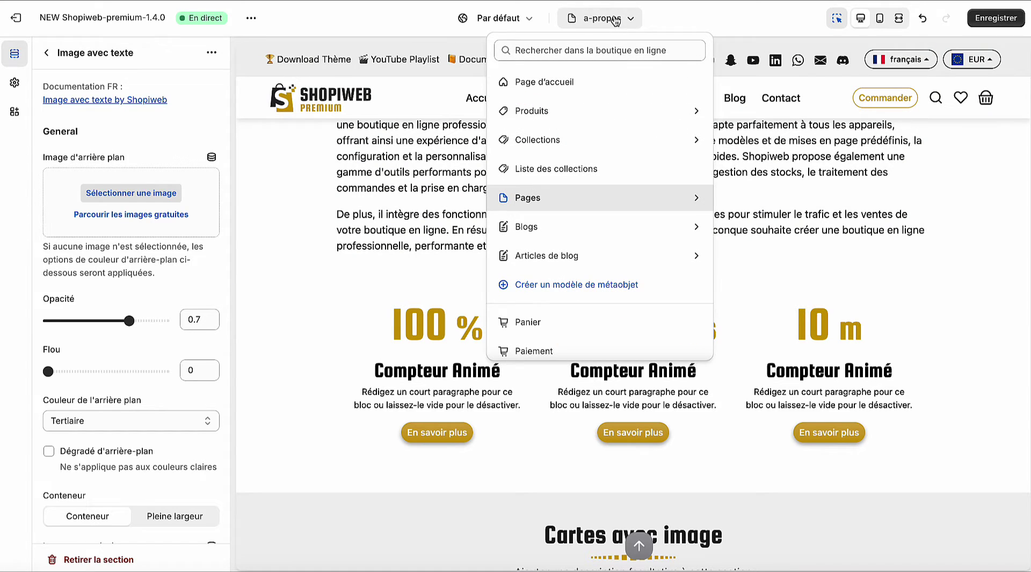
pyautogui.click(585, 84)
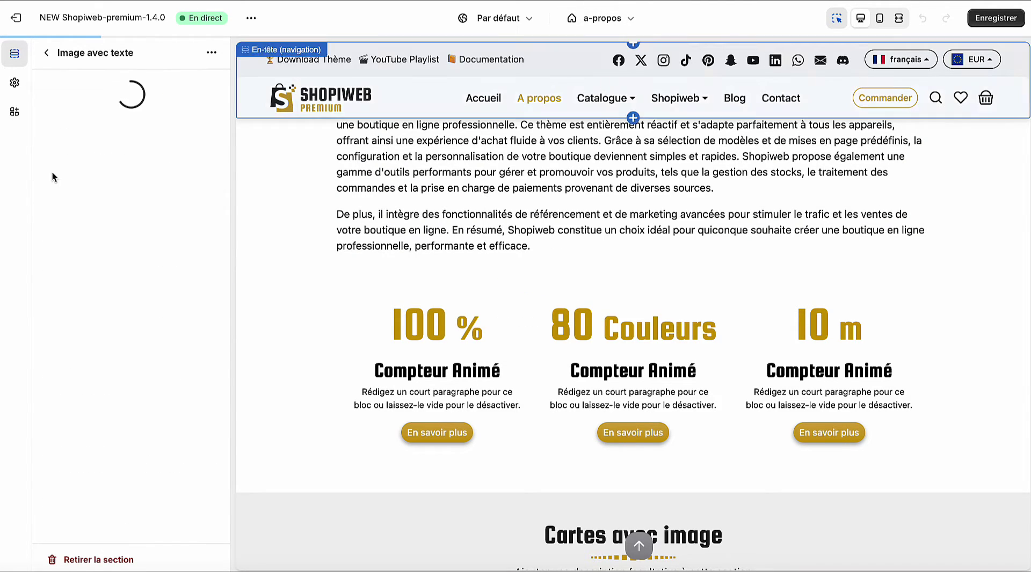